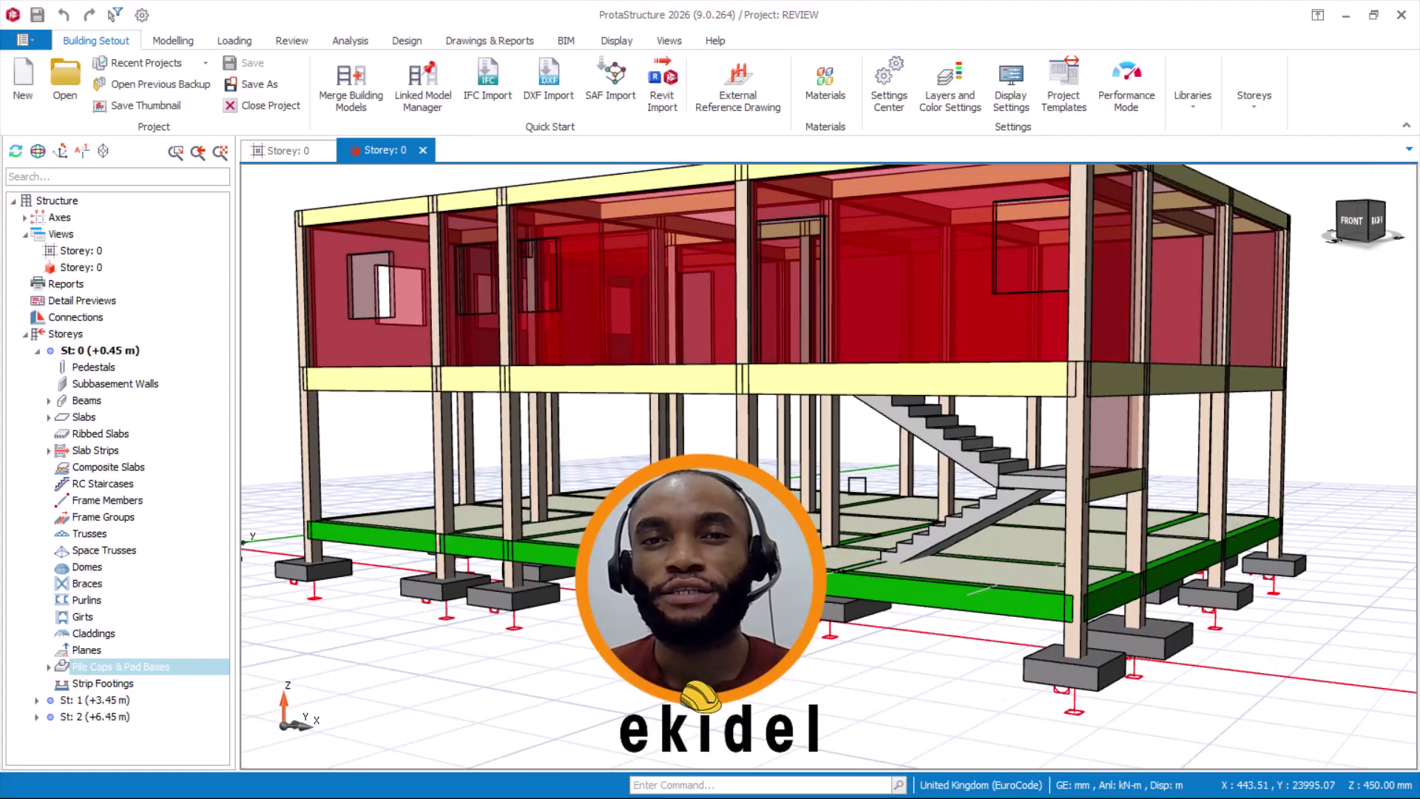
{"action": "mouse_move", "coordinate": [803, 481]}
{"action": "middle_mouse_down"}
{"action": "mouse_move", "coordinate": [840, 482]}
{"action": "mouse_move", "coordinate": [867, 507]}
{"action": "middle_mouse_up"}
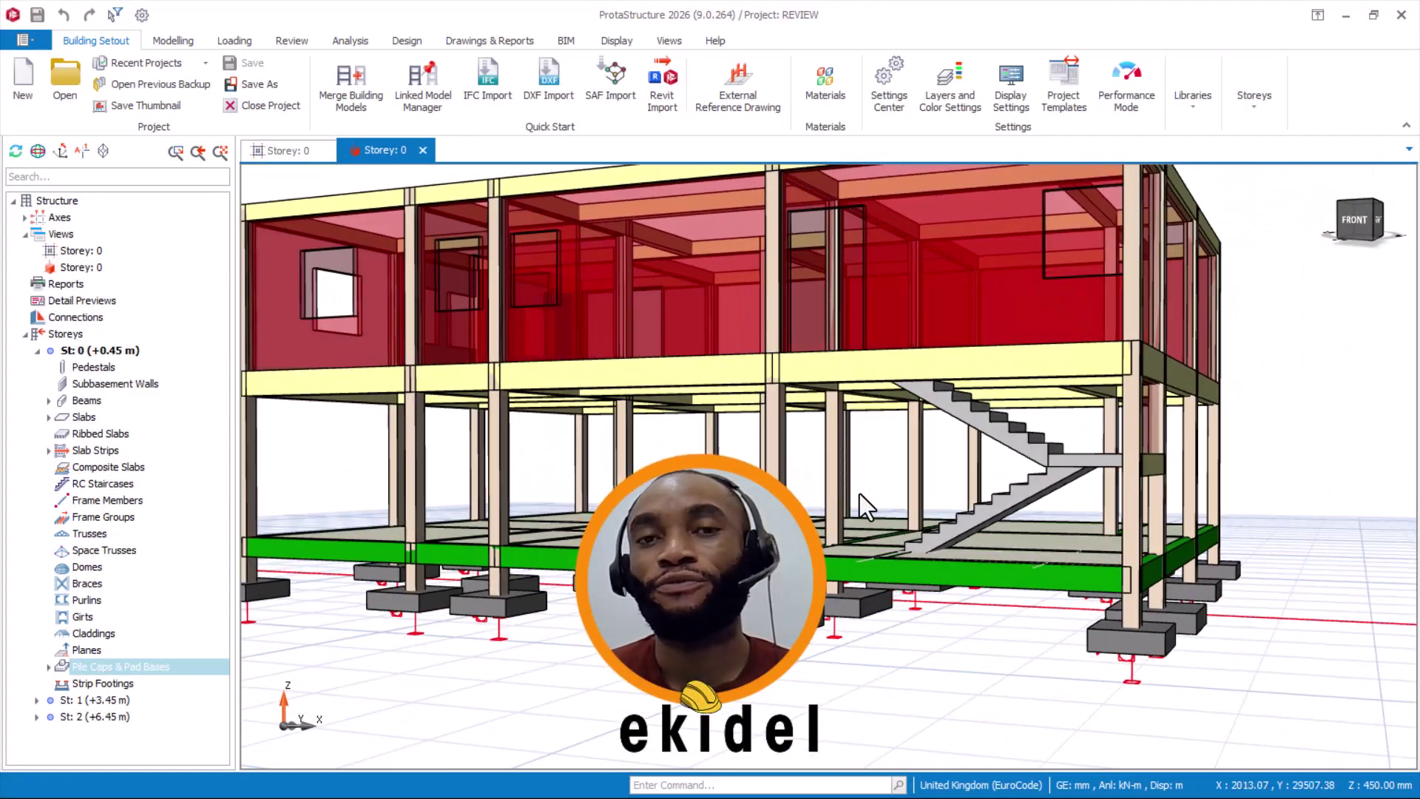
{"action": "scroll", "coordinate": [855, 496], "scroll_direction": "up", "scroll_amount": 5}
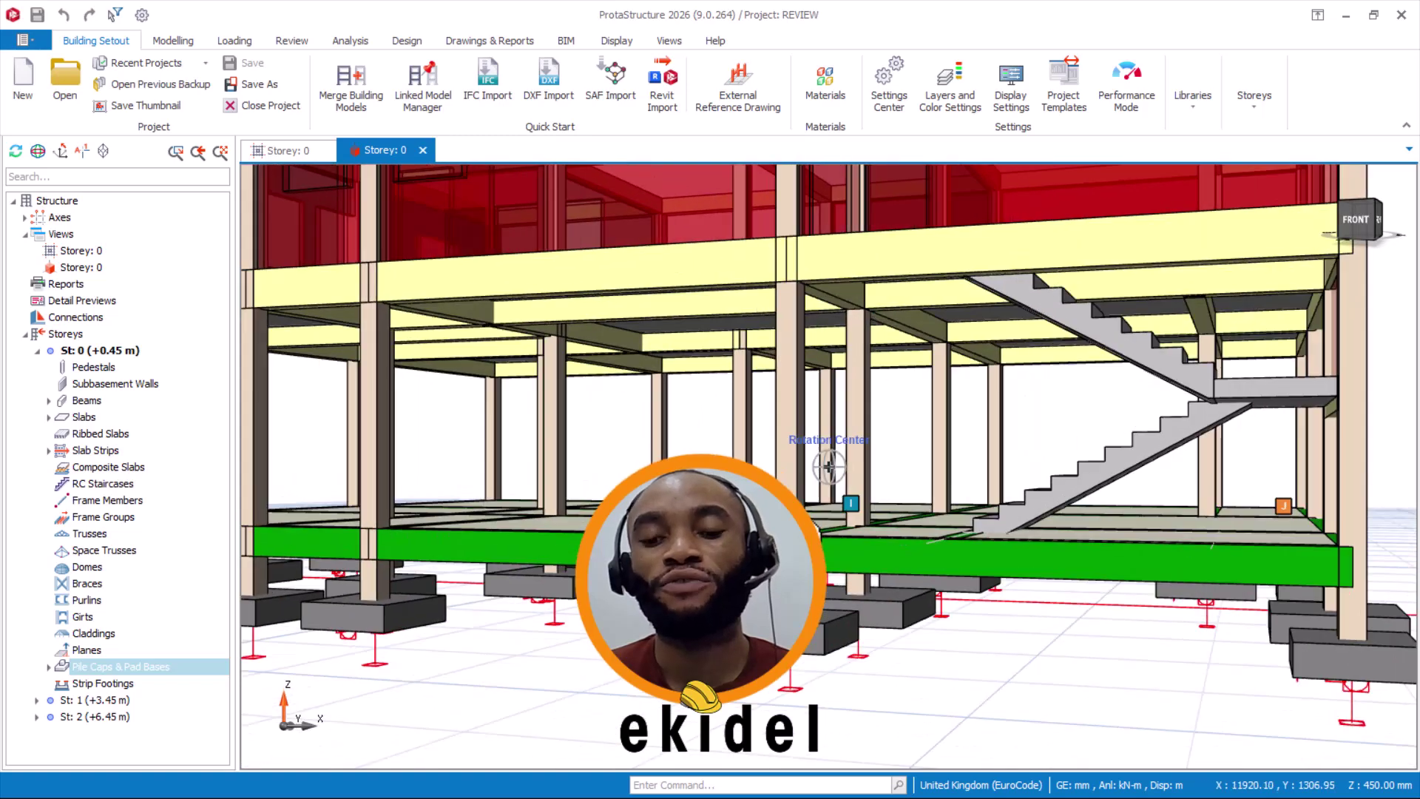
{"action": "right_click", "coordinate": [796, 542]}
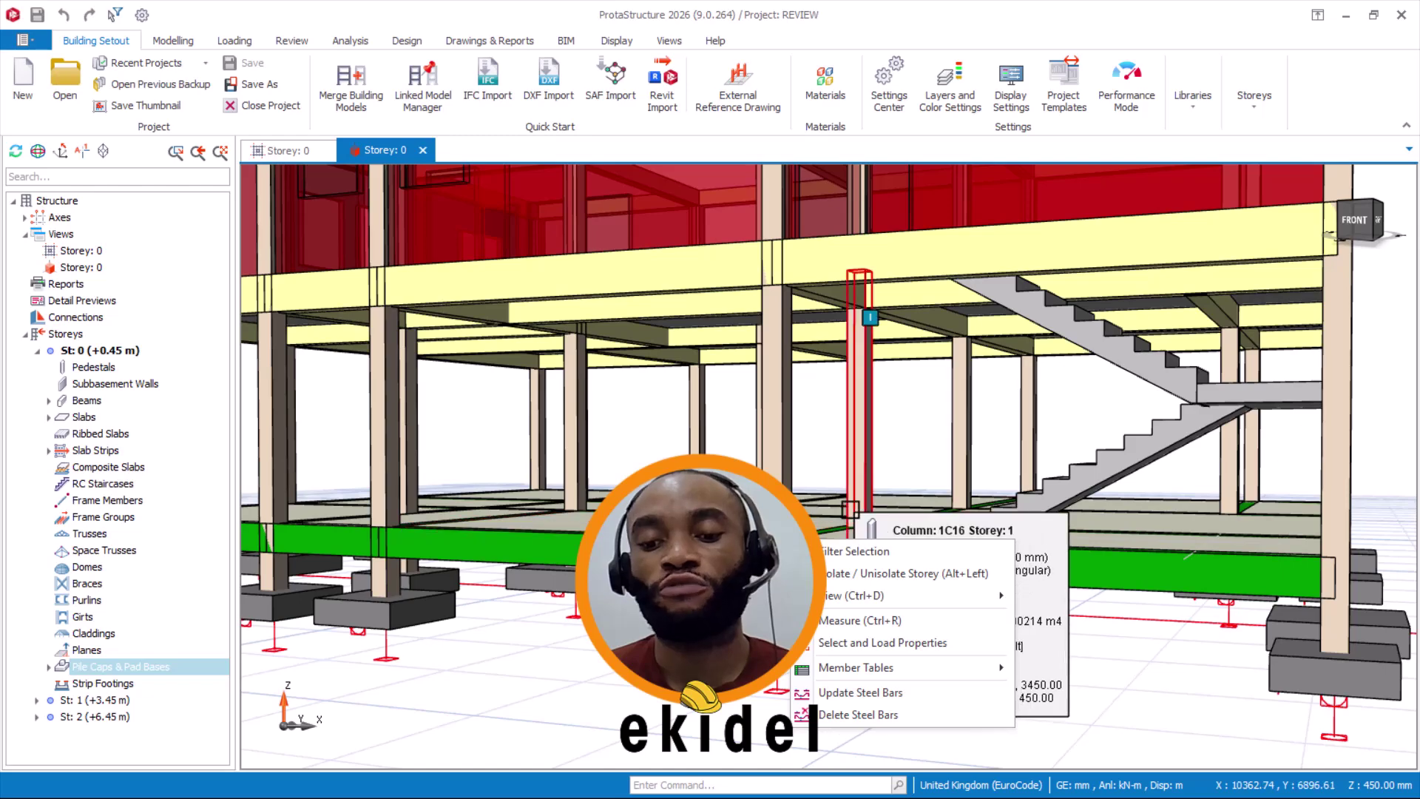
{"action": "scroll", "coordinate": [872, 466], "scroll_direction": "down", "scroll_amount": 8}
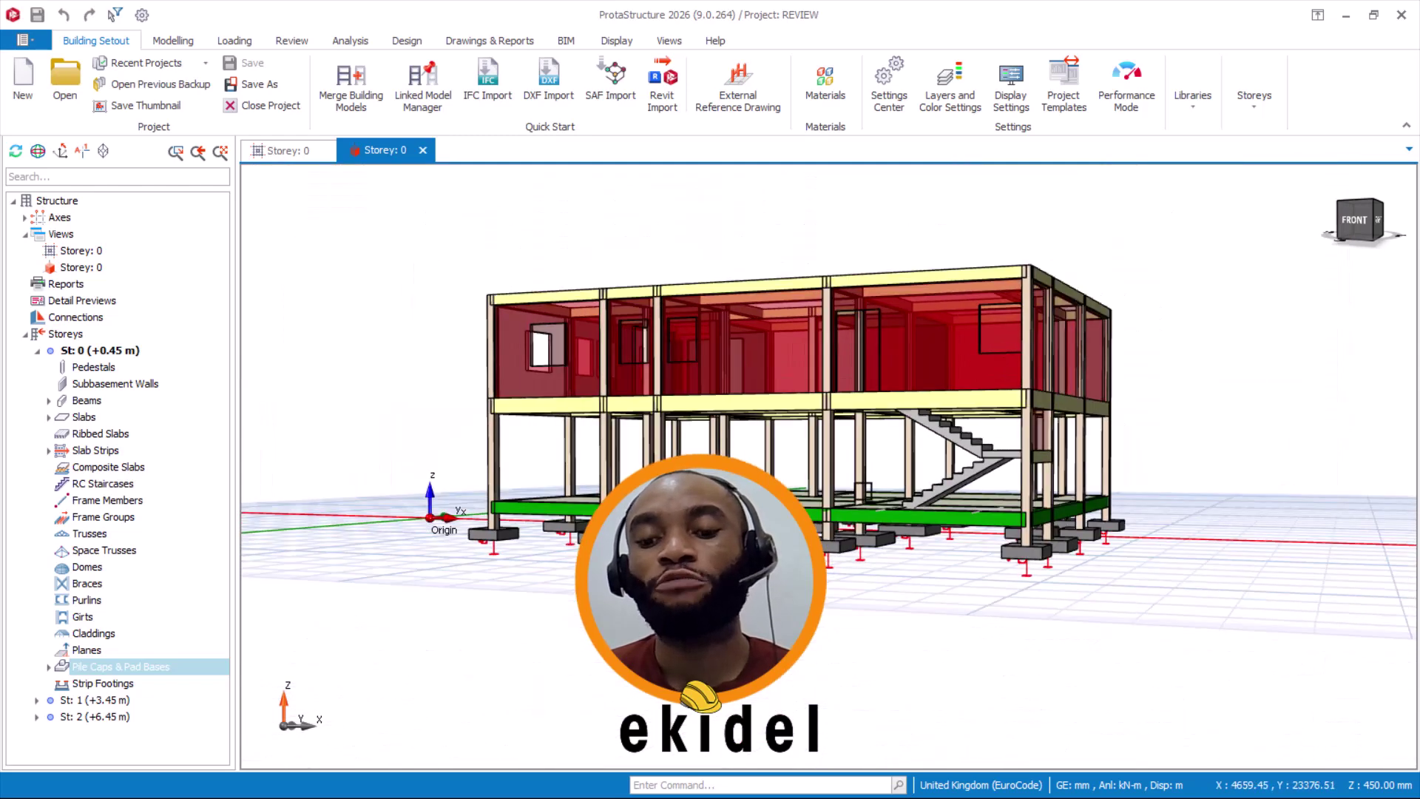
{"action": "scroll", "coordinate": [849, 534], "scroll_direction": "up", "scroll_amount": 6}
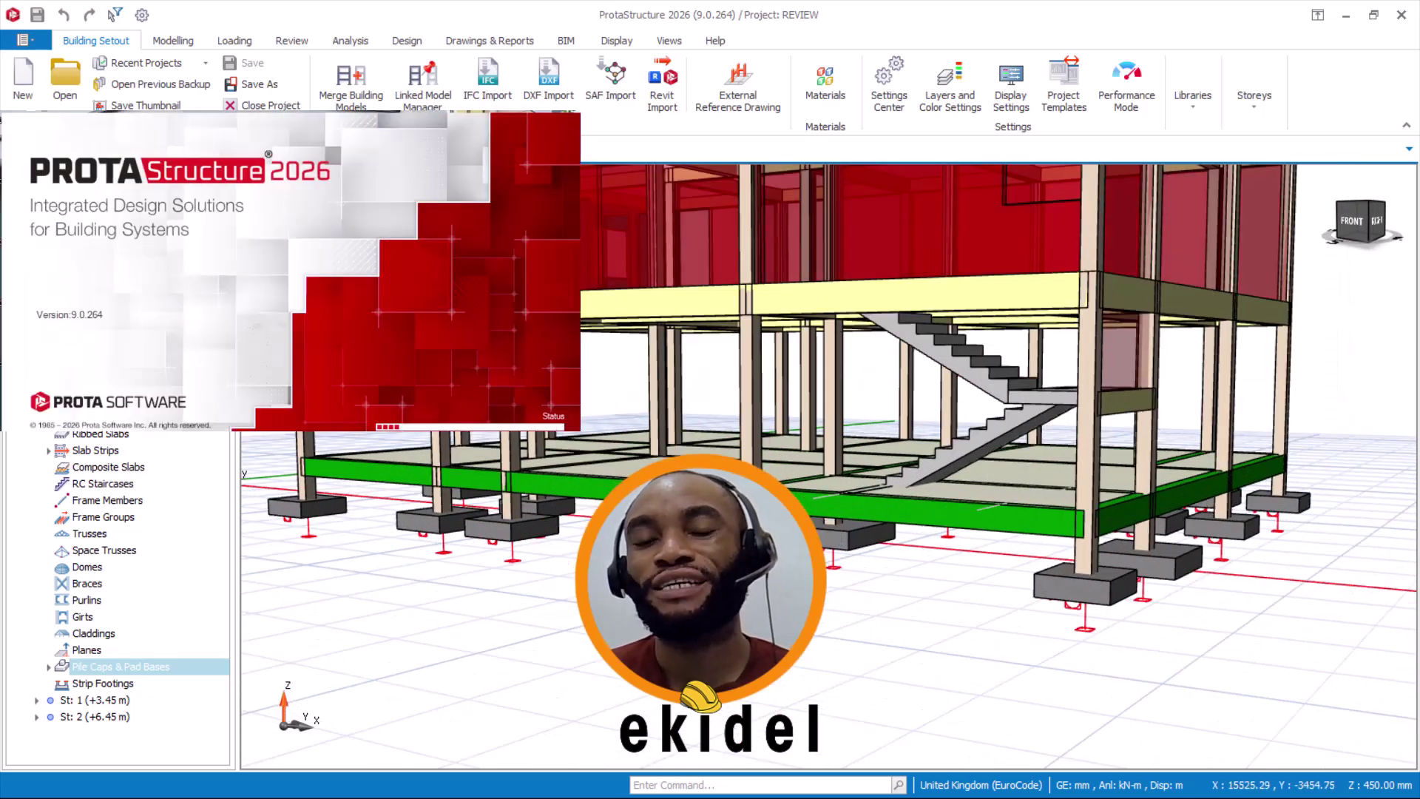
{"action": "scroll", "coordinate": [804, 500], "scroll_direction": "up", "scroll_amount": 5}
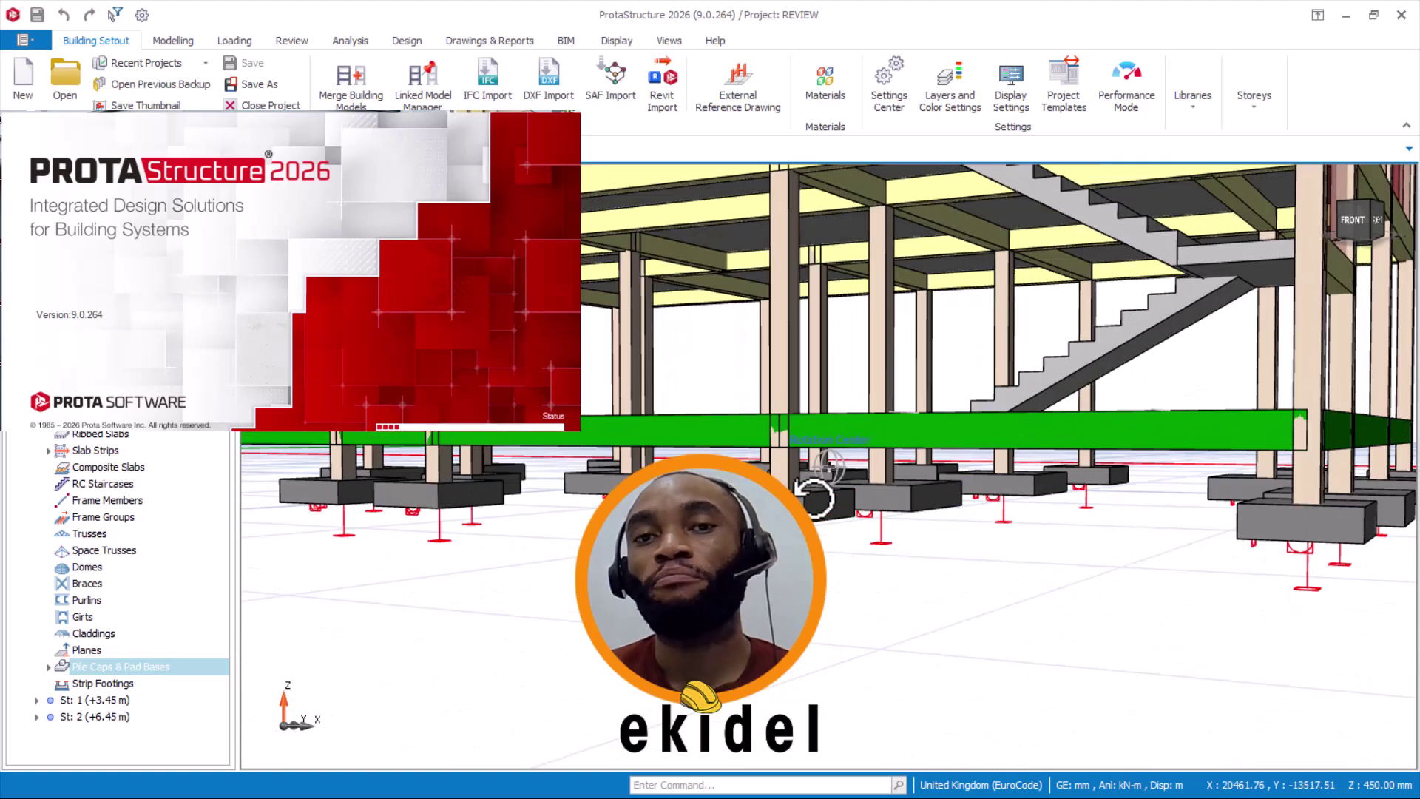
{"action": "scroll", "coordinate": [803, 497], "scroll_direction": "down", "scroll_amount": 6}
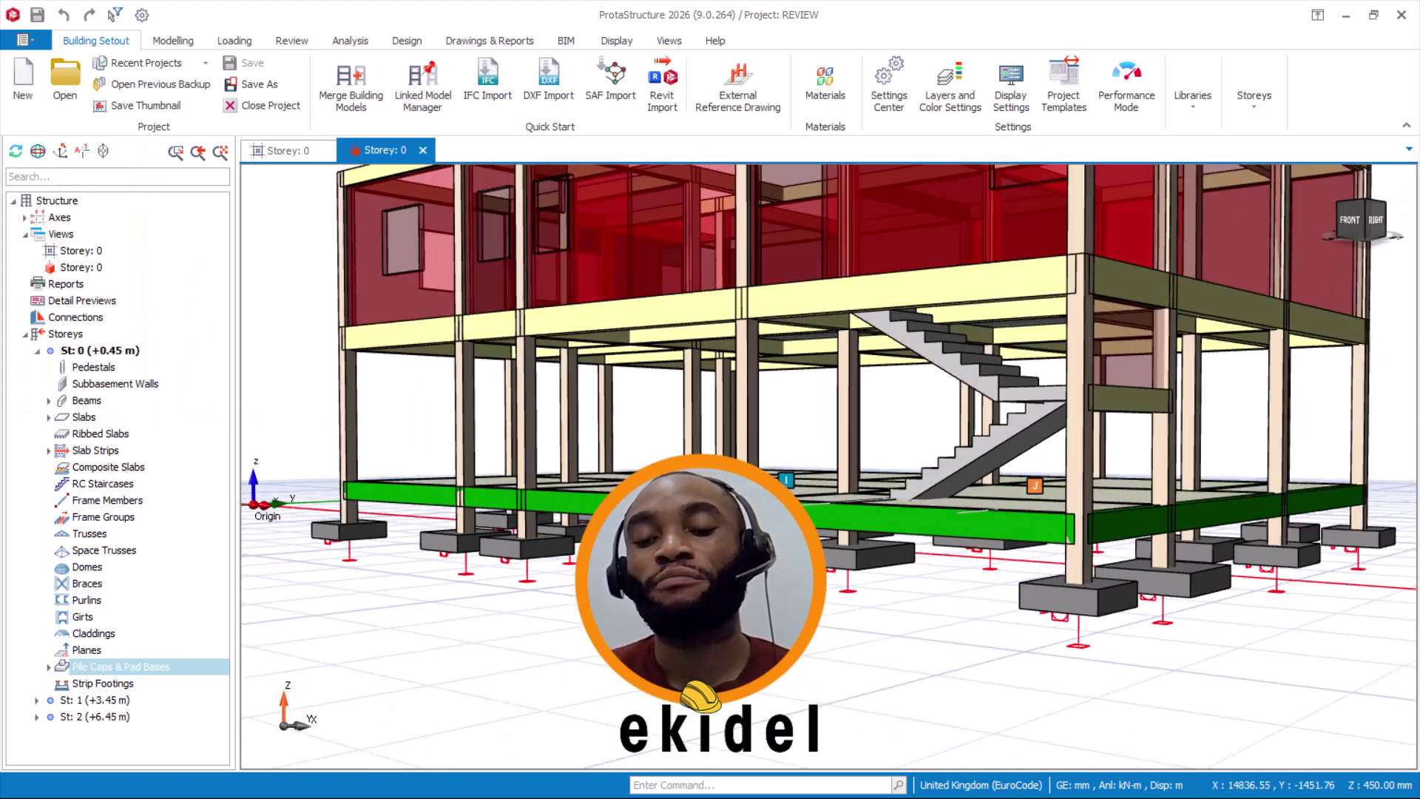
{"action": "scroll", "coordinate": [814, 506], "scroll_direction": "down", "scroll_amount": 3}
{"action": "mouse_move", "coordinate": [810, 514]}
{"action": "middle_mouse_down"}
{"action": "mouse_move", "coordinate": [834, 516]}
{"action": "mouse_move", "coordinate": [673, 527]}
{"action": "mouse_move", "coordinate": [736, 524]}
{"action": "mouse_move", "coordinate": [818, 492]}
{"action": "mouse_move", "coordinate": [823, 348]}
{"action": "middle_mouse_up"}
{"action": "mouse_move", "coordinate": [815, 524]}
{"action": "scroll", "coordinate": [824, 348], "scroll_direction": "up", "scroll_amount": 3}
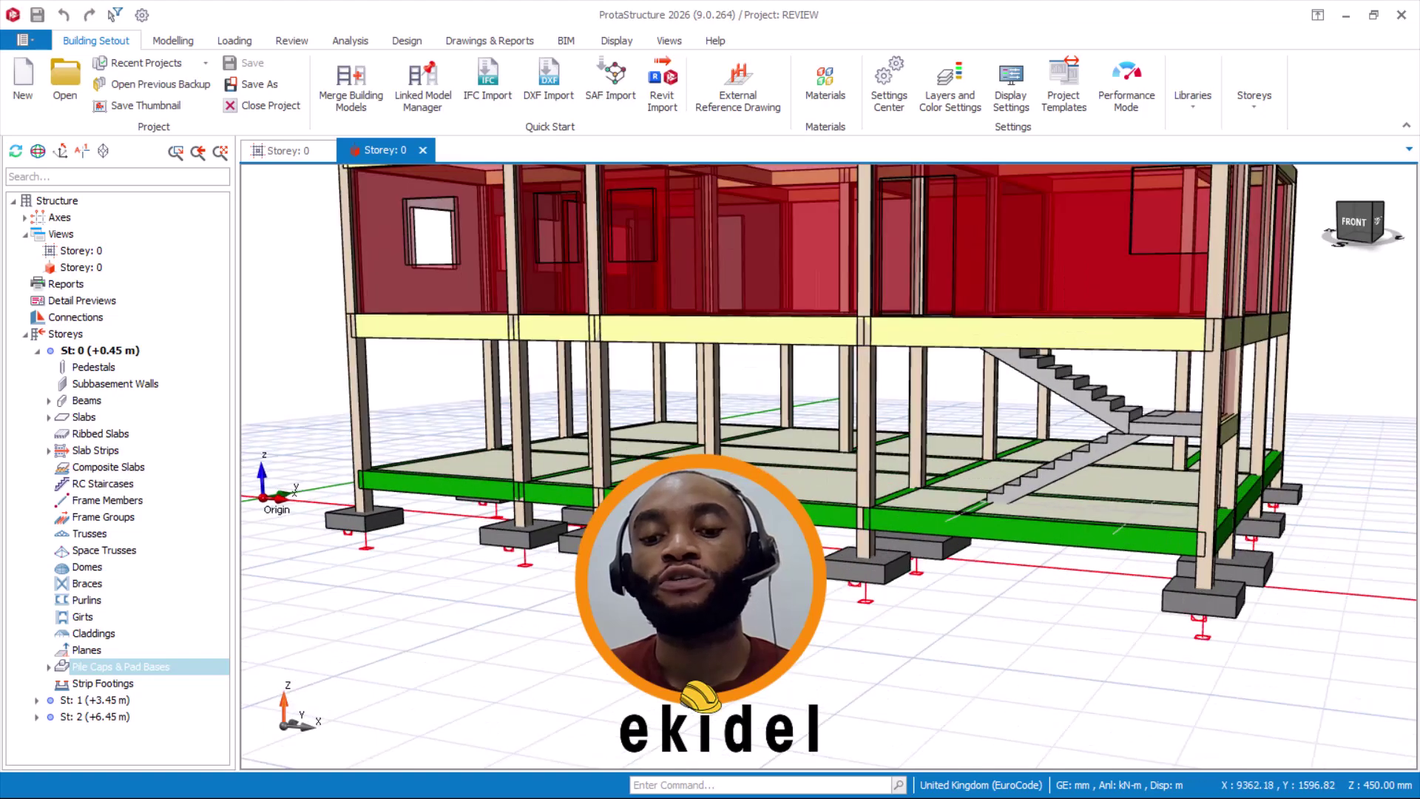
{"action": "scroll", "coordinate": [823, 348], "scroll_direction": "up", "scroll_amount": 2}
{"action": "scroll", "coordinate": [823, 347], "scroll_direction": "up", "scroll_amount": 2}
{"action": "middle_click_drag", "start_coordinate": [829, 473], "coordinate": [807, 510]}
{"action": "right_click", "coordinate": [766, 534]}
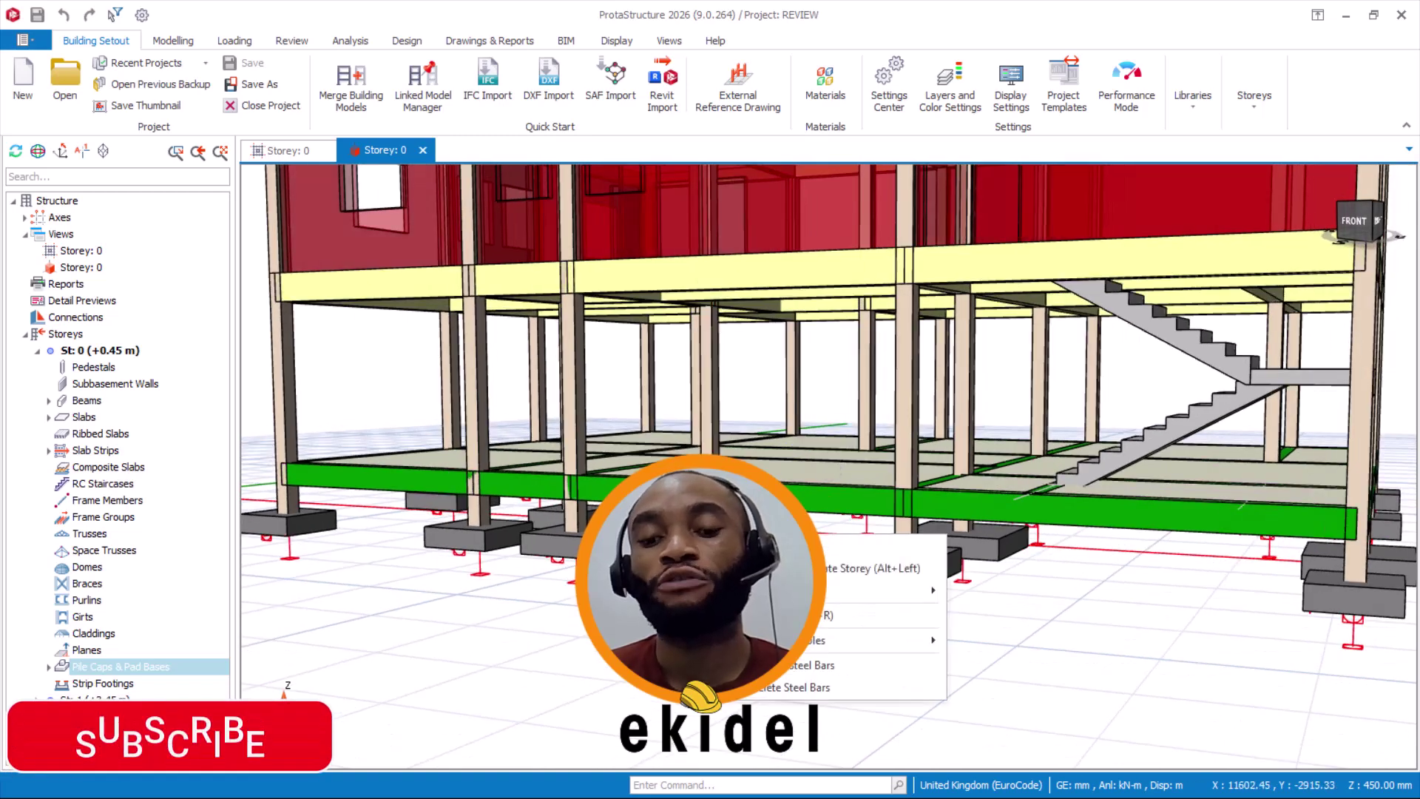
{"action": "key", "text": "Escape"}
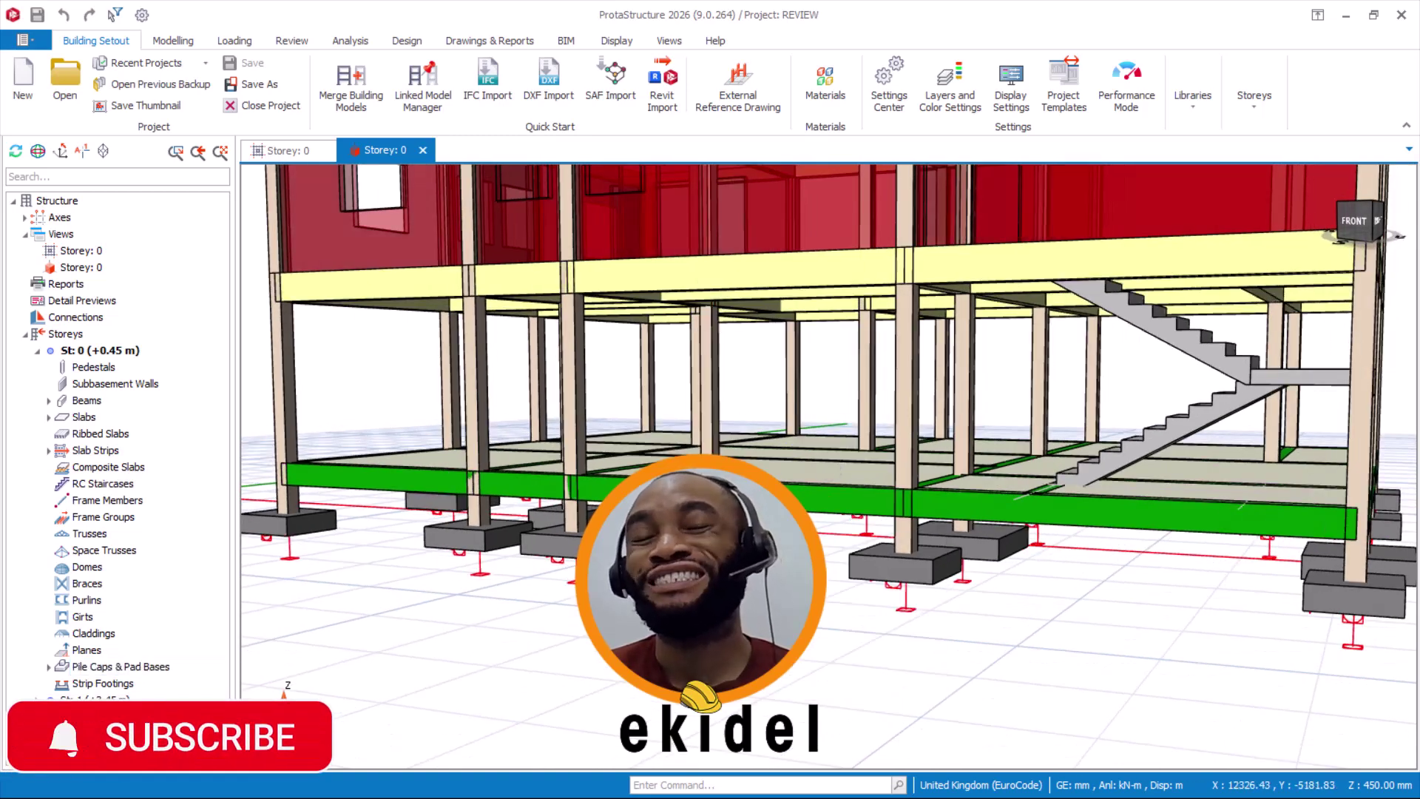
{"action": "scroll", "coordinate": [829, 466], "scroll_direction": "down", "scroll_amount": 5}
{"action": "mouse_move", "coordinate": [830, 466]}
{"action": "middle_mouse_down"}
{"action": "mouse_move", "coordinate": [818, 551]}
{"action": "mouse_move", "coordinate": [792, 555]}
{"action": "mouse_move", "coordinate": [811, 403]}
{"action": "middle_mouse_up"}
{"action": "right_click", "coordinate": [818, 551]}
{"action": "key", "text": "Escape"}
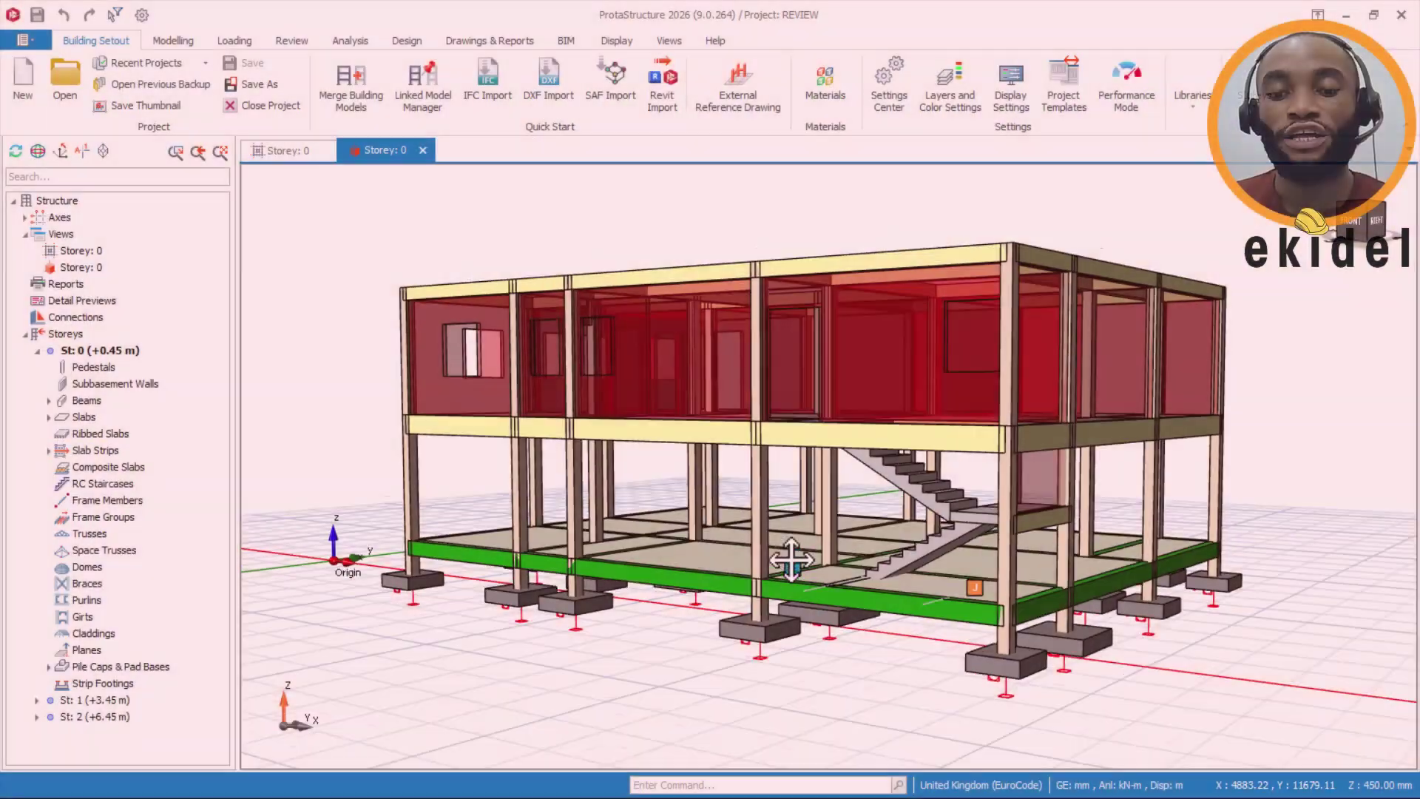
{"action": "scroll", "coordinate": [752, 552], "scroll_direction": "up", "scroll_amount": 3}
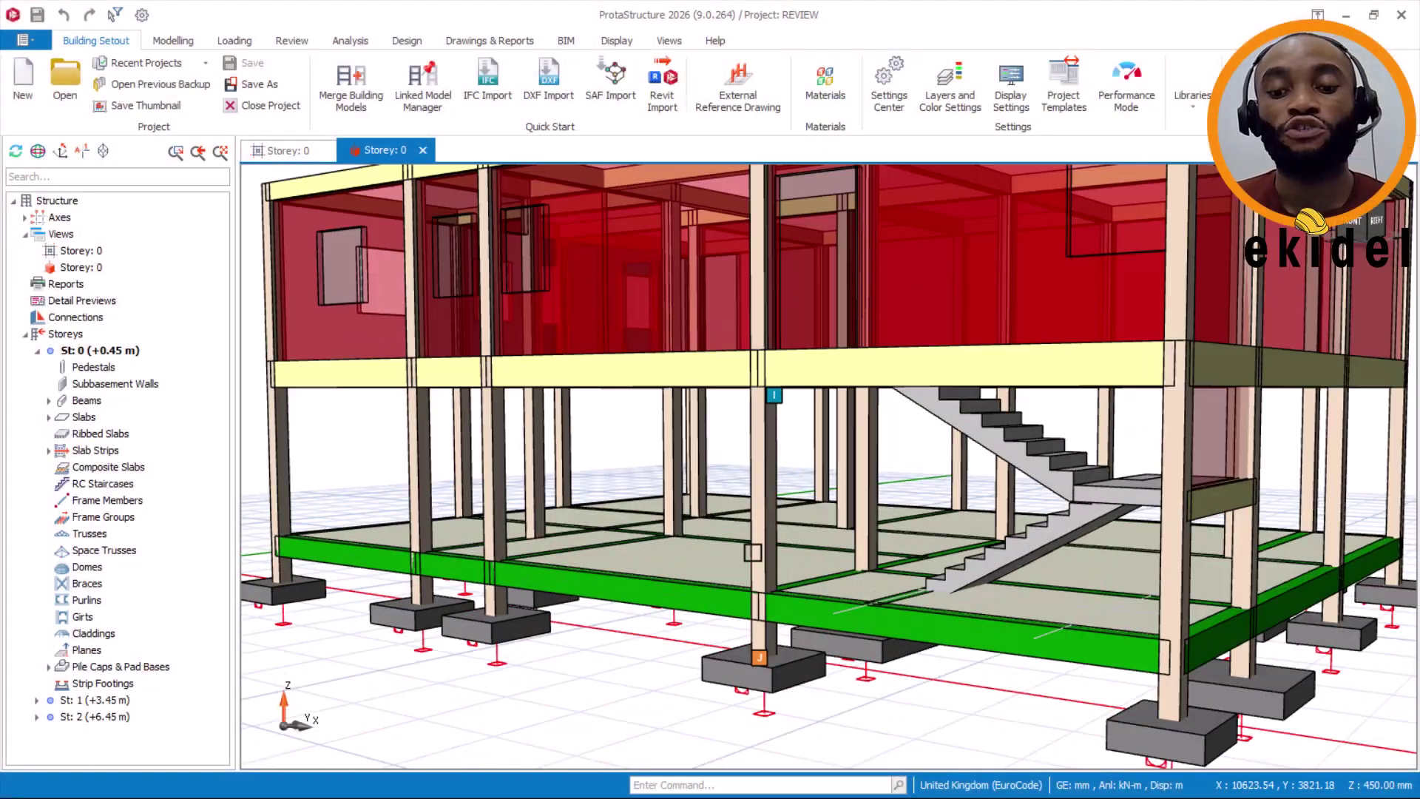
{"action": "middle_click_drag", "start_coordinate": [752, 551], "coordinate": [558, 399]}
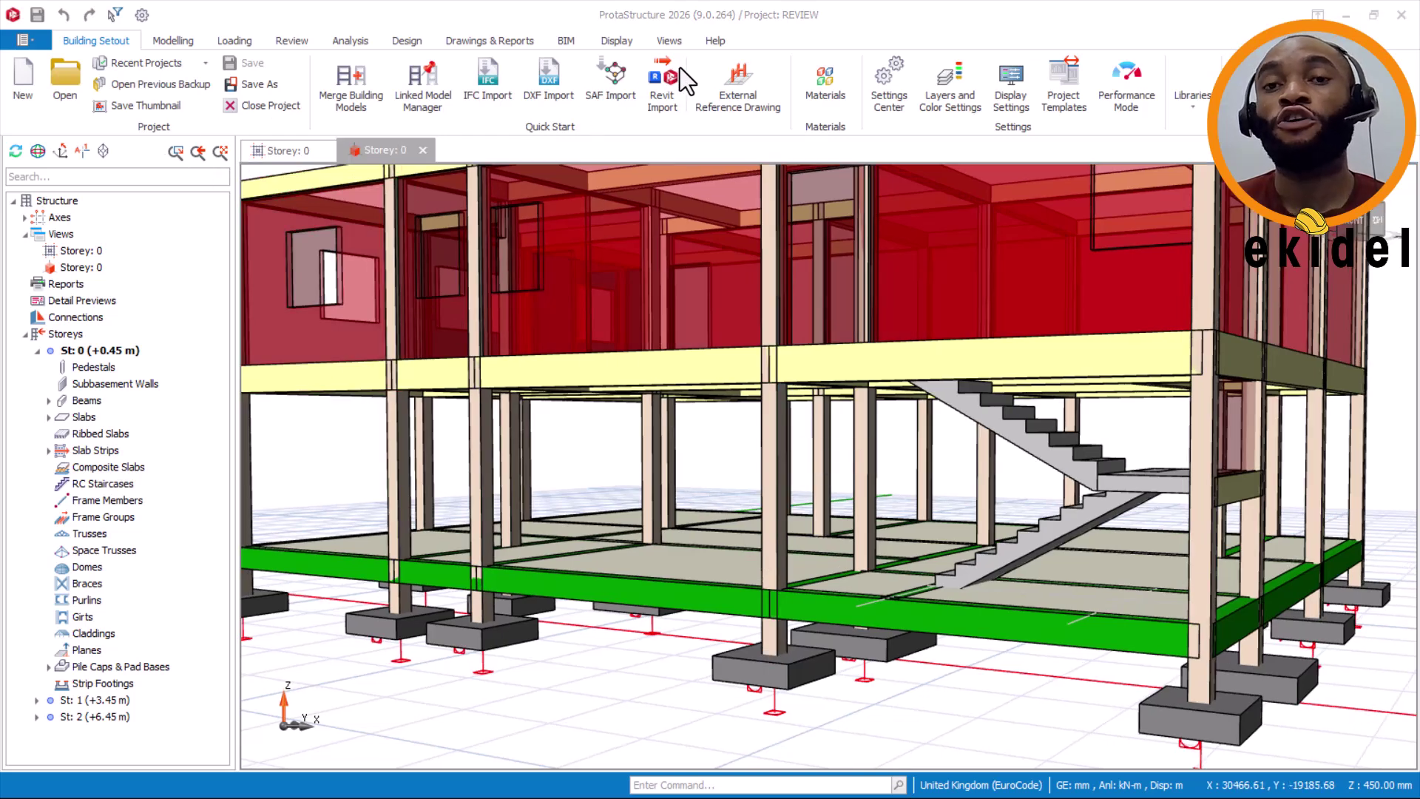
{"action": "scroll", "coordinate": [728, 423], "scroll_direction": "down", "scroll_amount": 2}
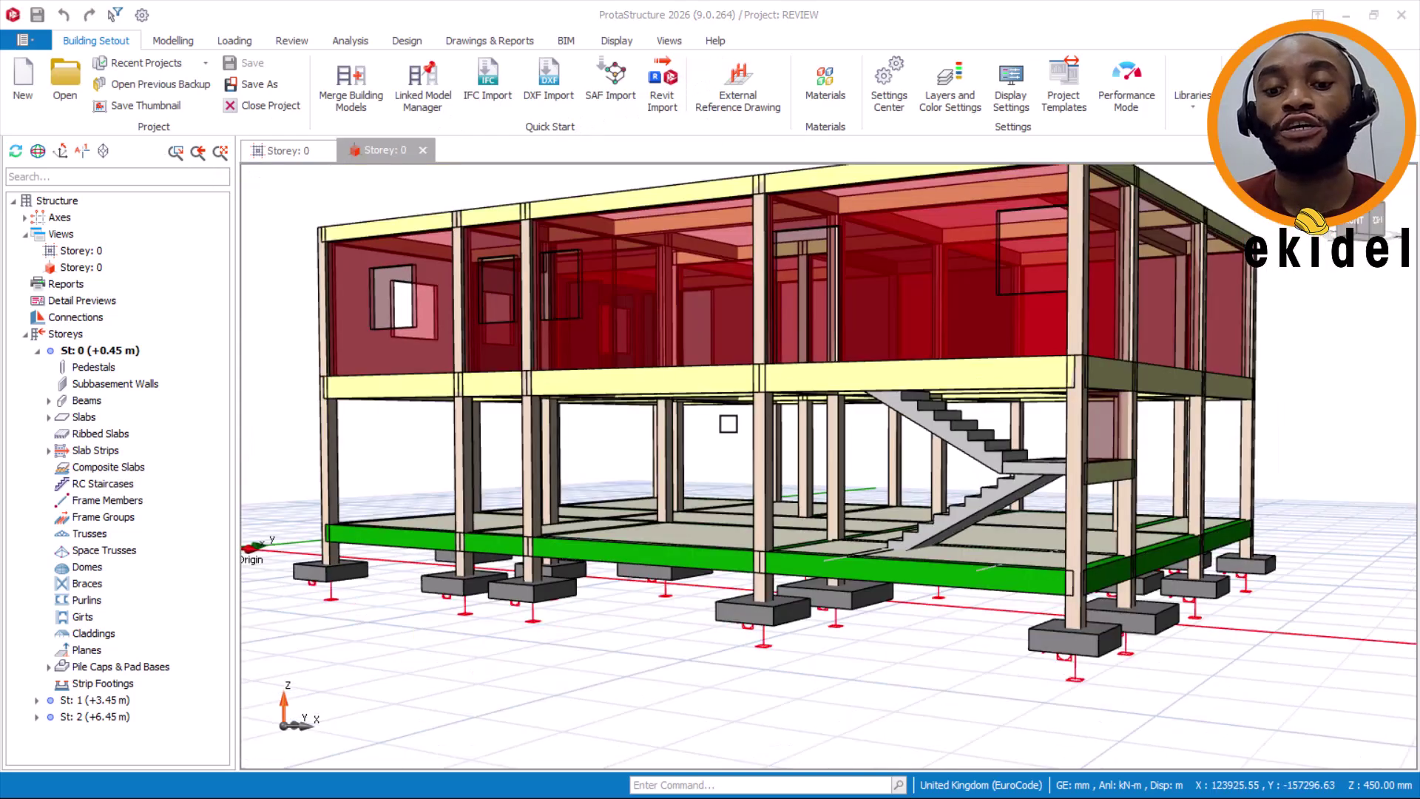
{"action": "scroll", "coordinate": [738, 463], "scroll_direction": "up", "scroll_amount": 3}
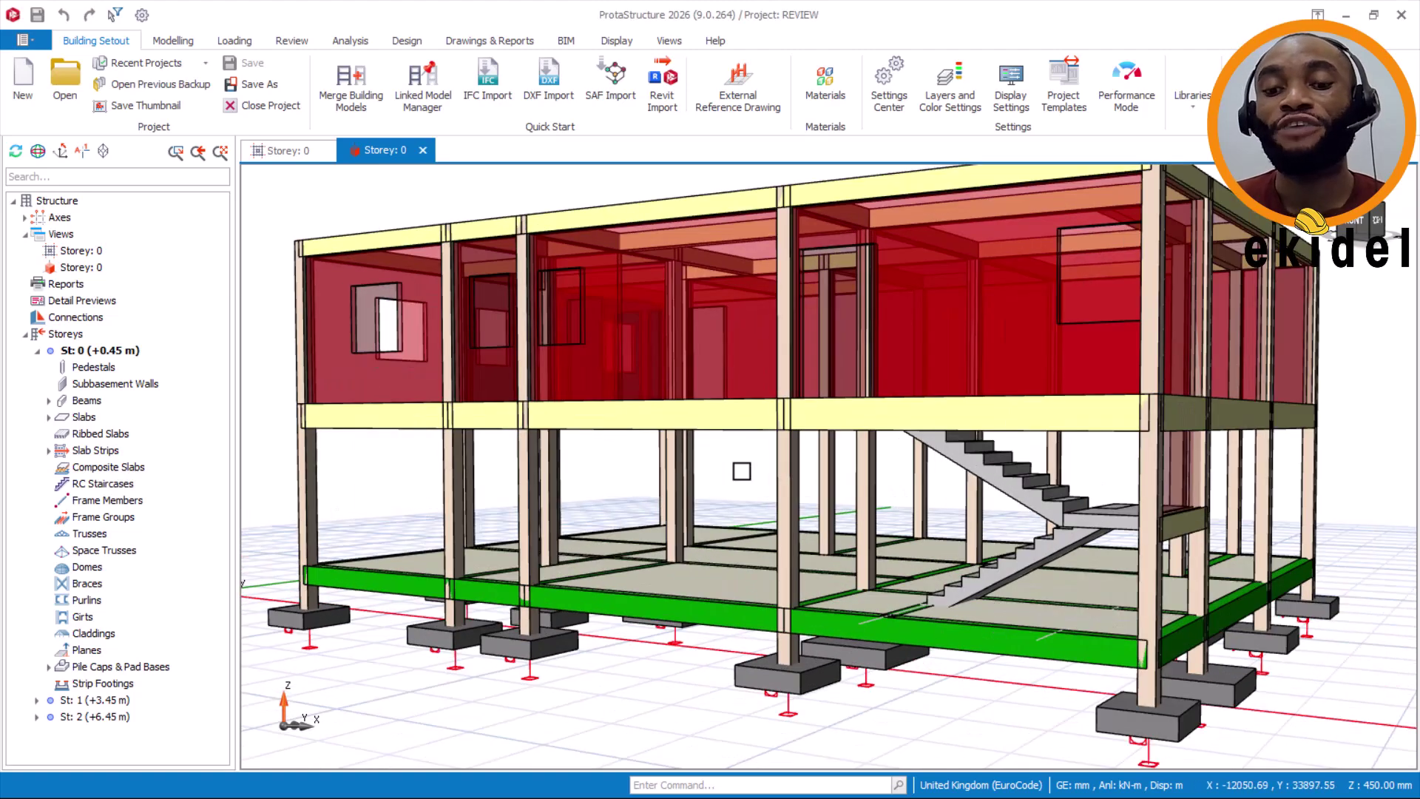
{"action": "scroll", "coordinate": [742, 471], "scroll_direction": "up", "scroll_amount": 2}
{"action": "mouse_move", "coordinate": [784, 453]}
{"action": "middle_mouse_down"}
{"action": "mouse_move", "coordinate": [767, 444]}
{"action": "mouse_move", "coordinate": [781, 444]}
{"action": "mouse_move", "coordinate": [755, 479]}
{"action": "mouse_move", "coordinate": [762, 462]}
{"action": "middle_mouse_up"}
{"action": "scroll", "coordinate": [781, 444], "scroll_direction": "down", "scroll_amount": 2}
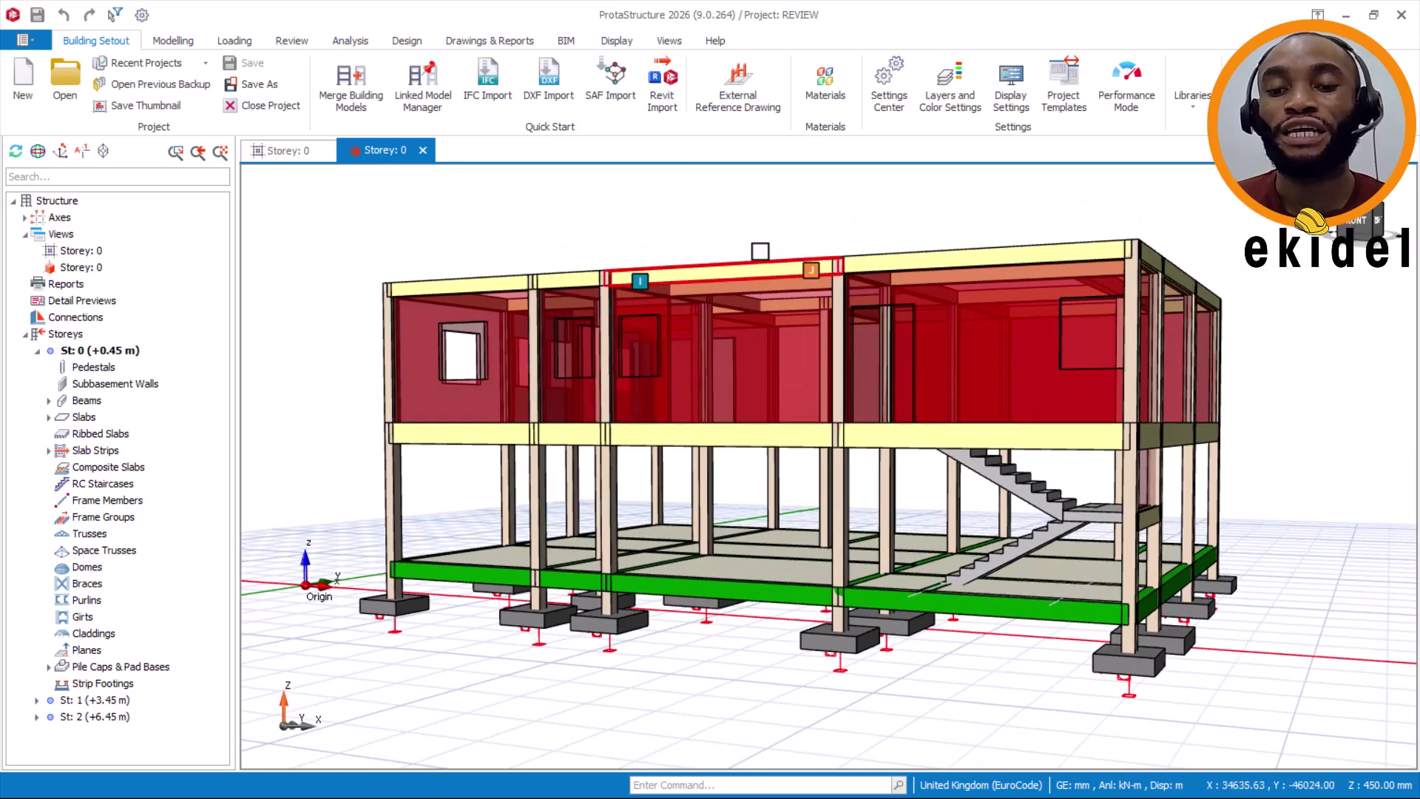
{"action": "scroll", "coordinate": [769, 236], "scroll_direction": "up", "scroll_amount": 1}
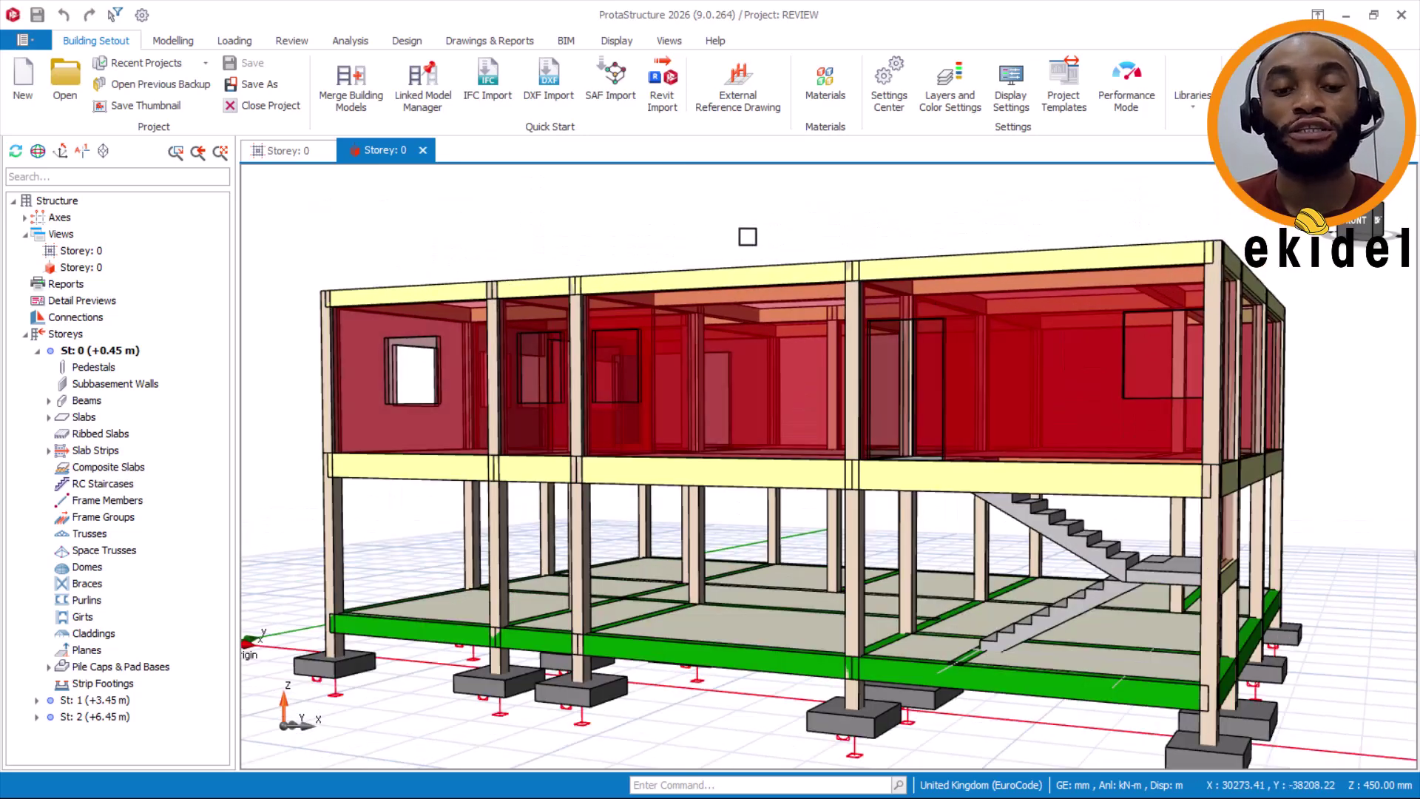
{"action": "scroll", "coordinate": [762, 199], "scroll_direction": "up", "scroll_amount": 1}
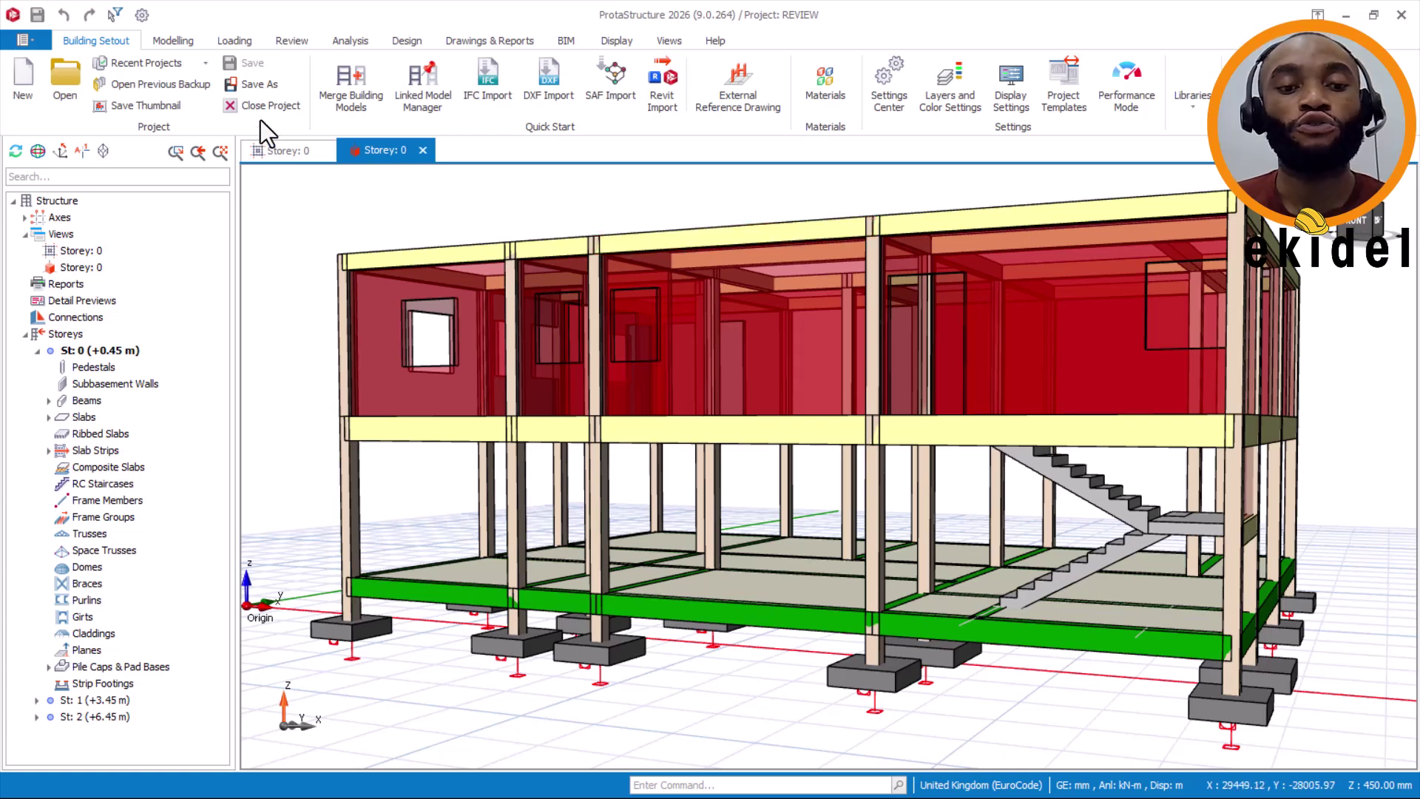
Open the Project Preferences in the project options and enter the design engineer's title and name for Calculated by
{"action": "left_click", "coordinate": [142, 15]}
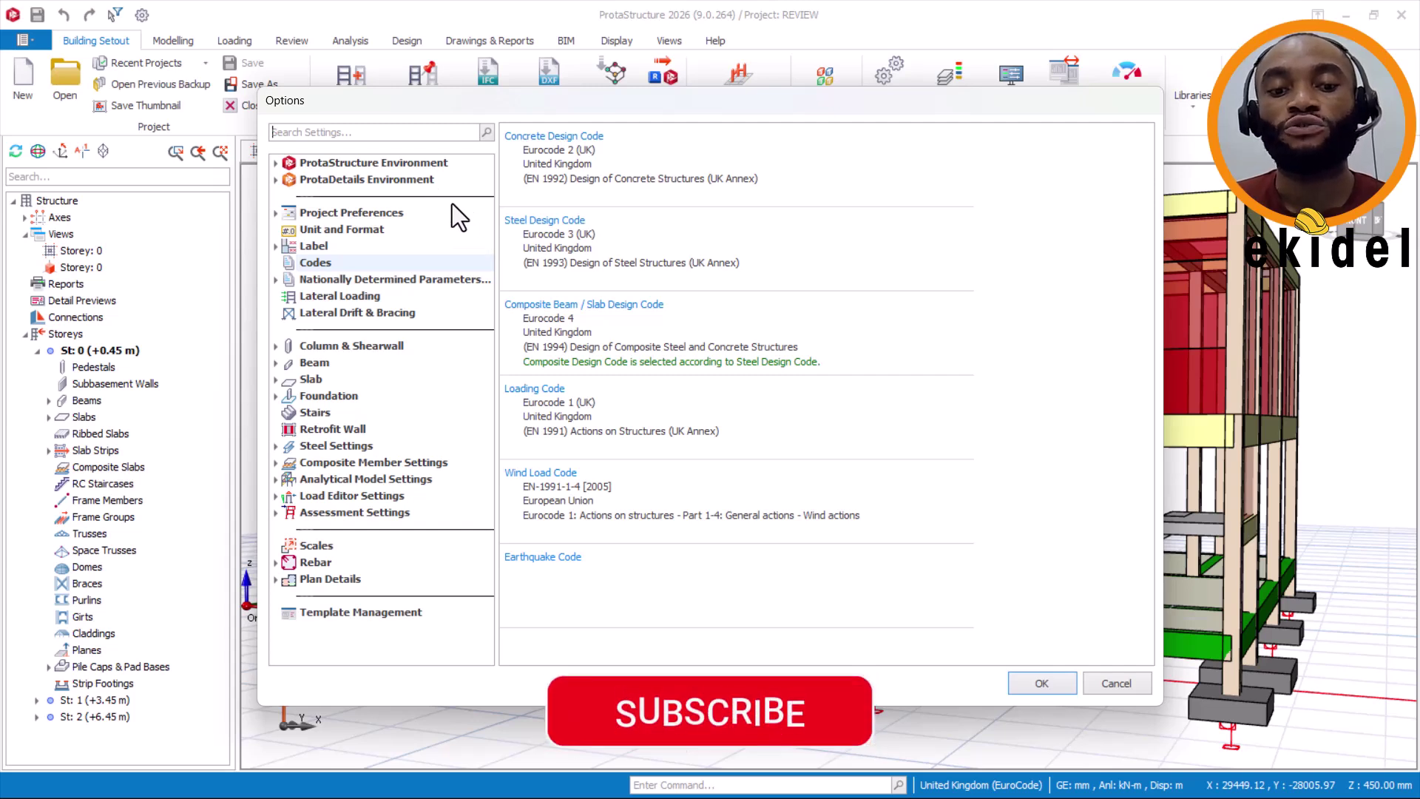
{"action": "left_click", "coordinate": [363, 215]}
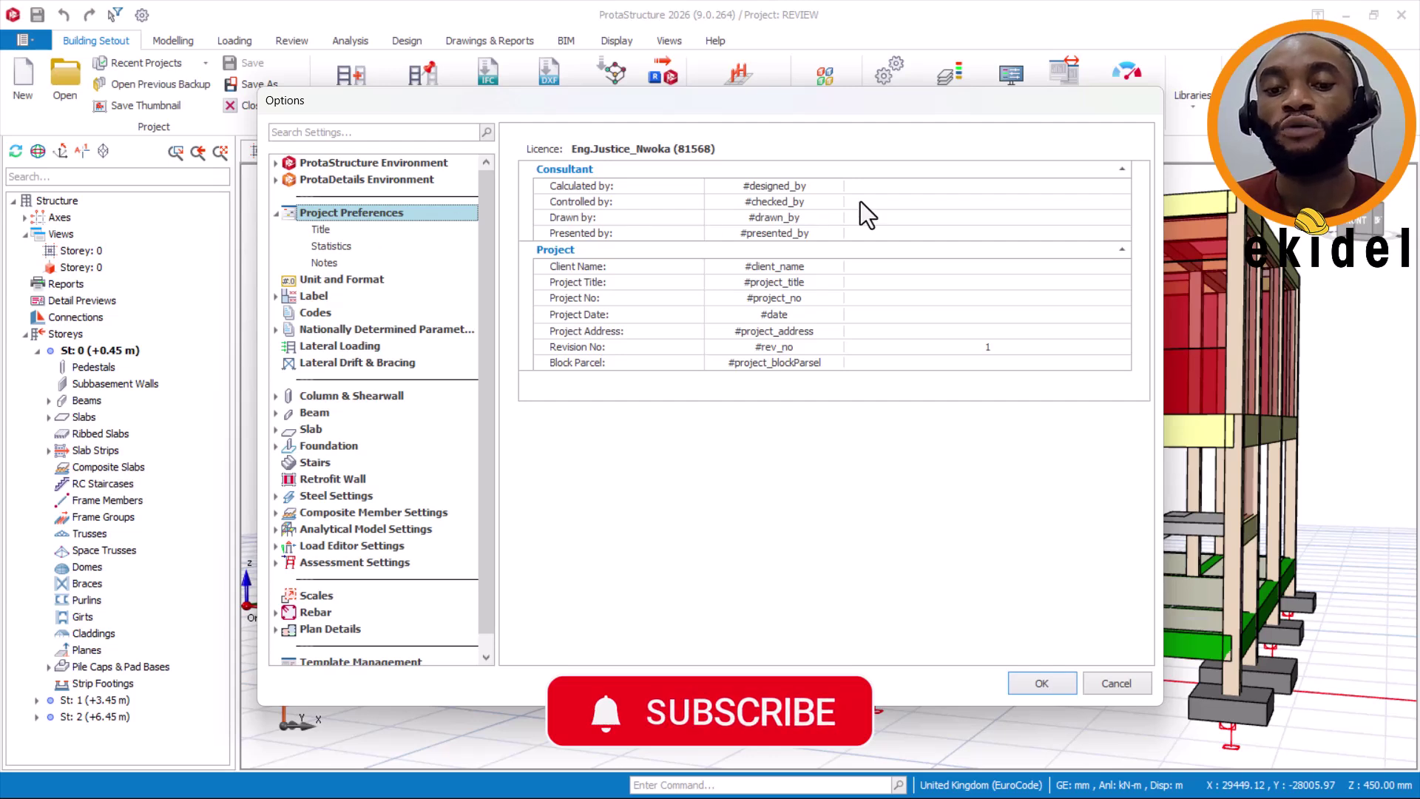
{"action": "left_click", "coordinate": [890, 188]}
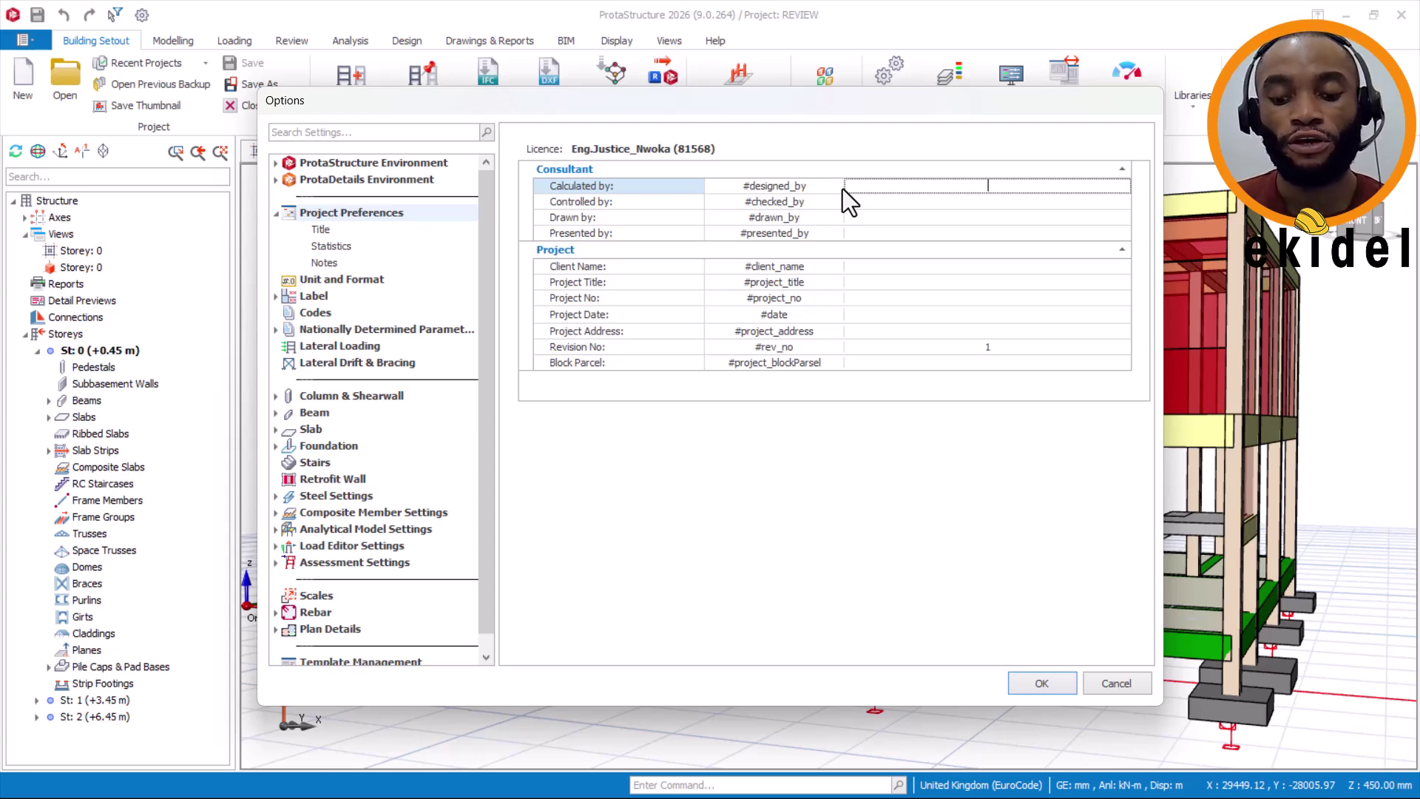
{"action": "type", "text": "Enge"}
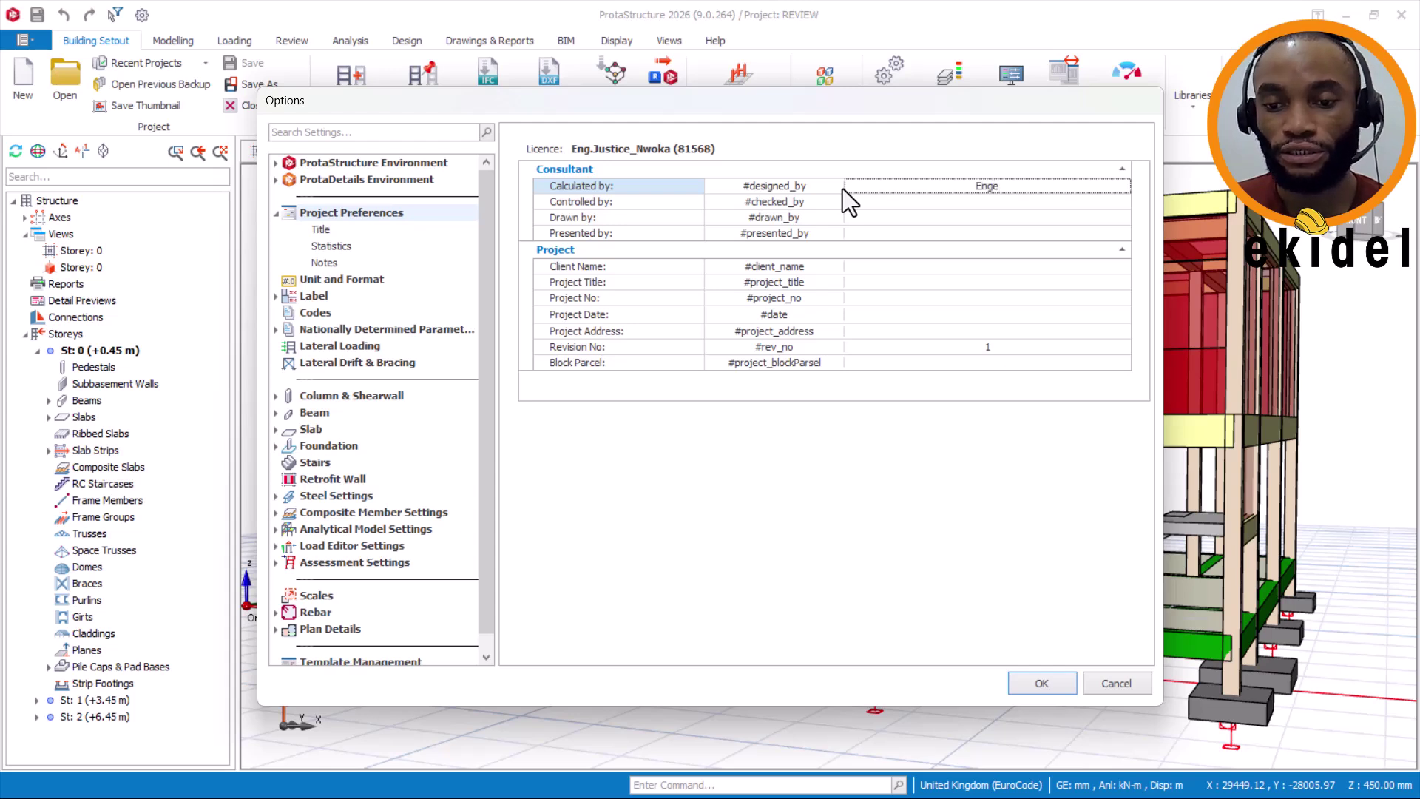
{"action": "key", "text": "BackSpace"}
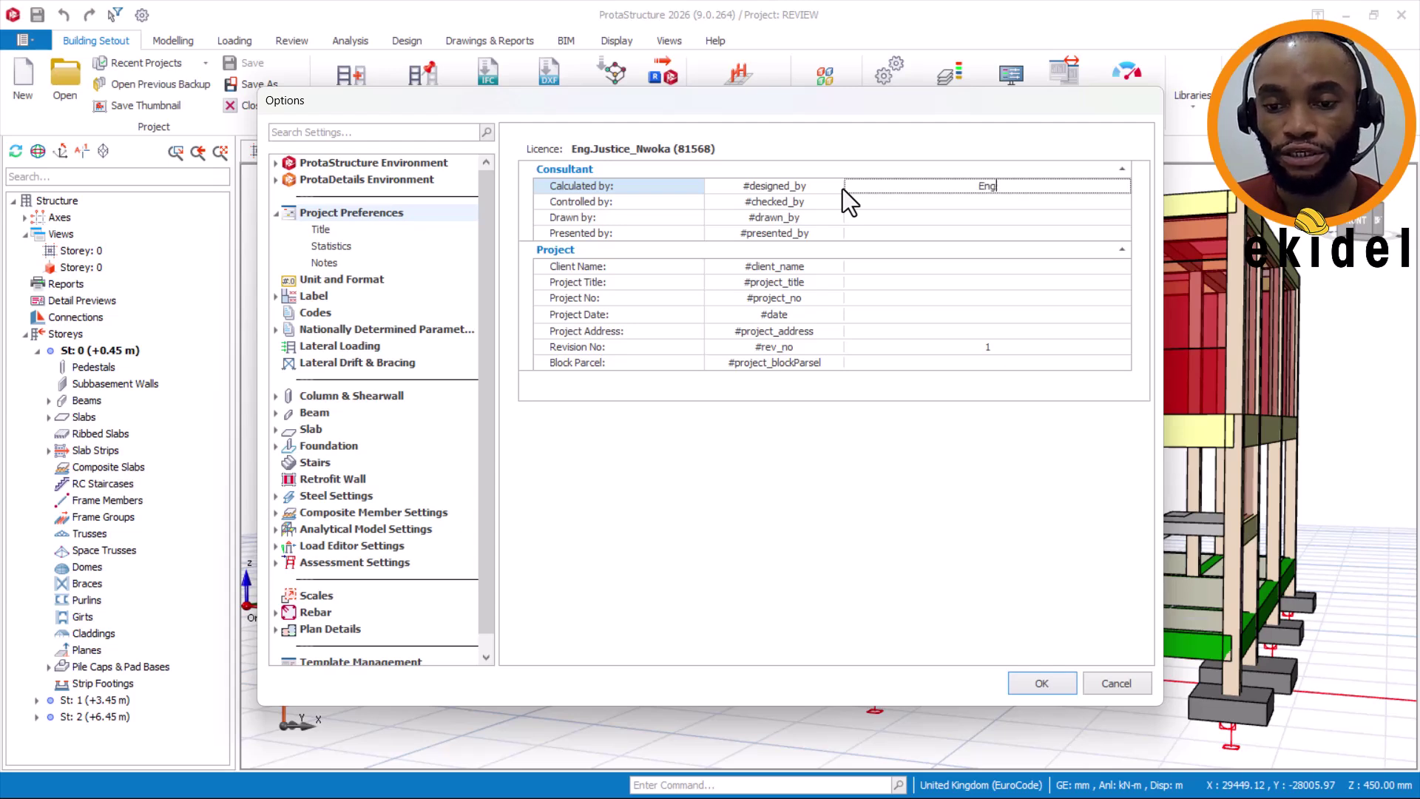
{"action": "type", "text": "r,"}
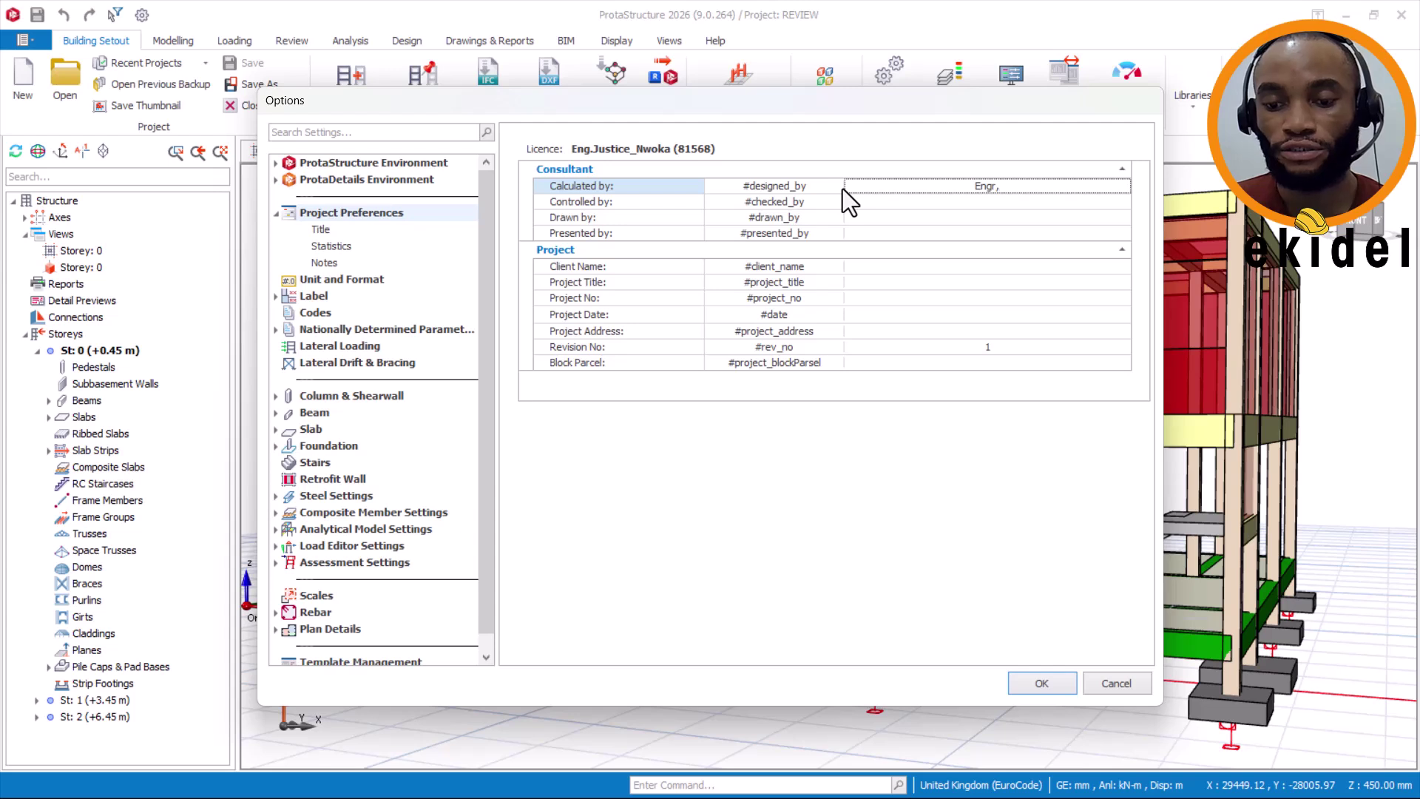
{"action": "key", "text": "BackSpace"}
{"action": "type", "text": ". "}
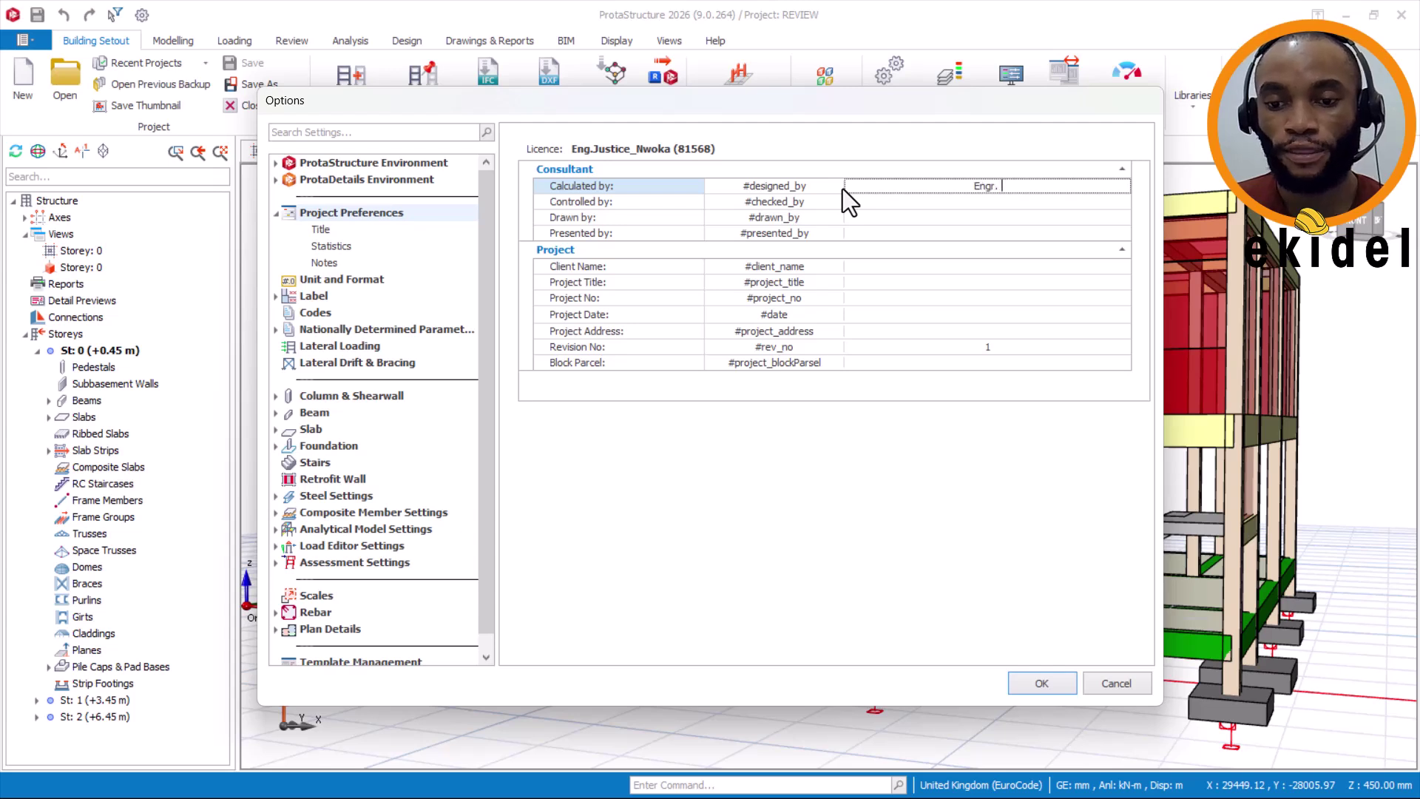
{"action": "type", "text": "Justice"}
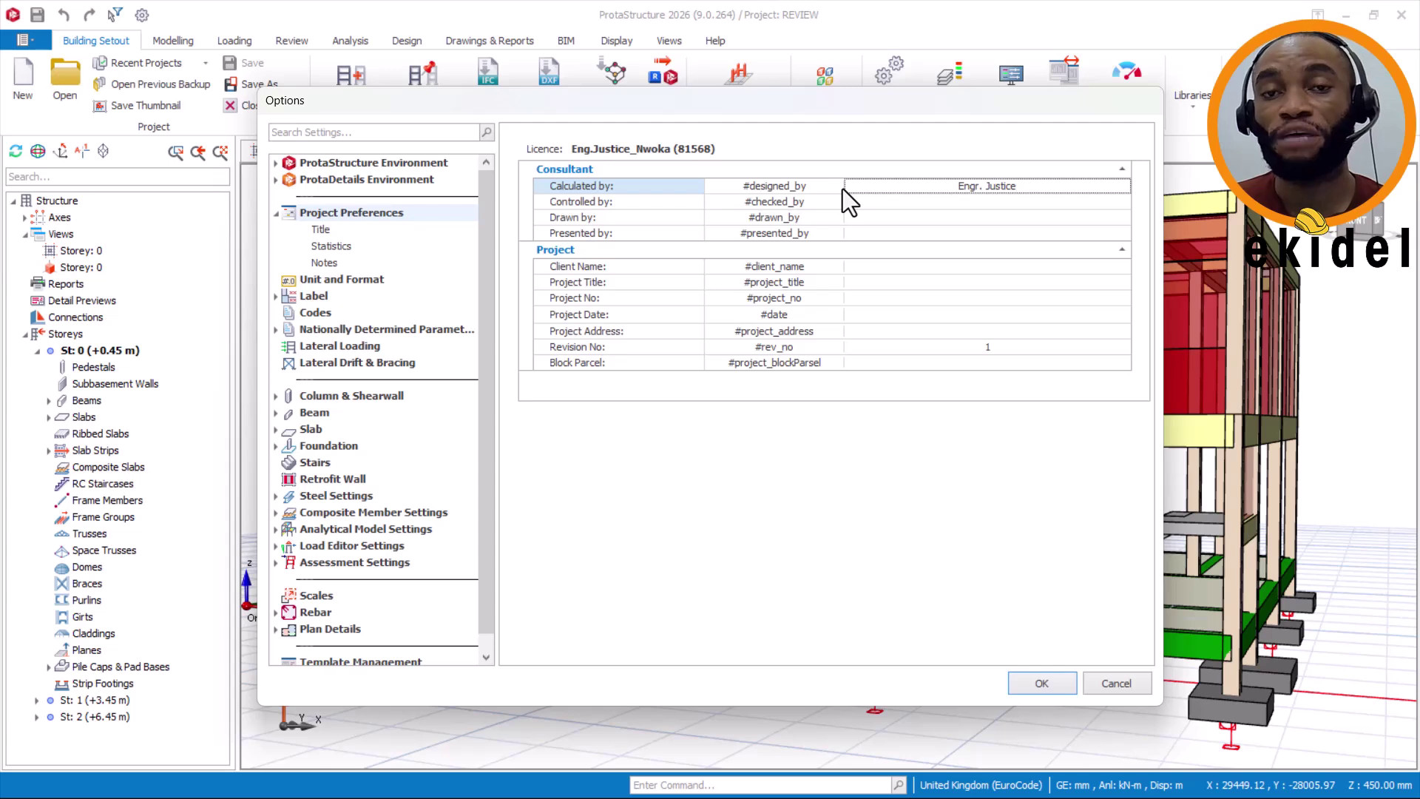
{"action": "type", "text": " ."}
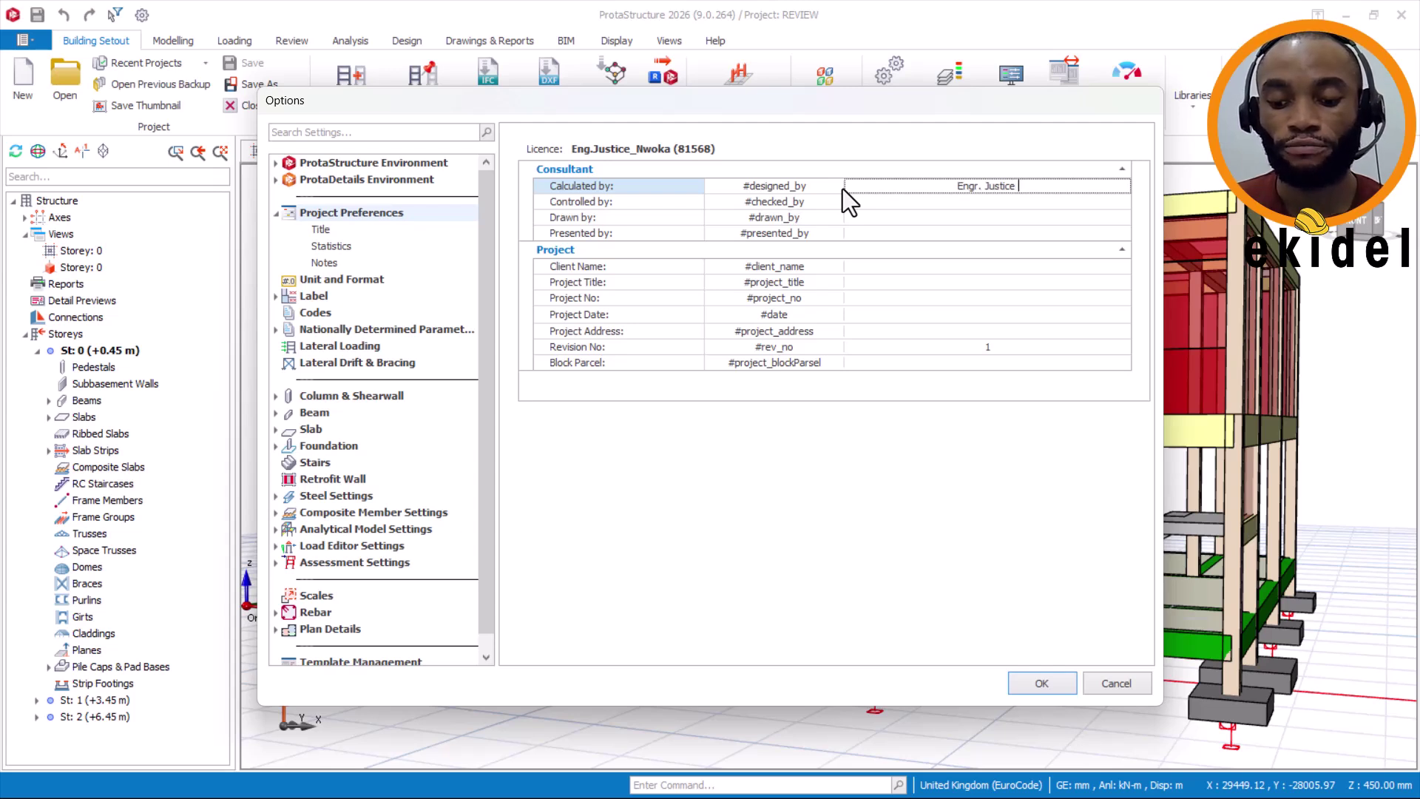
{"action": "type", "text": "N"}
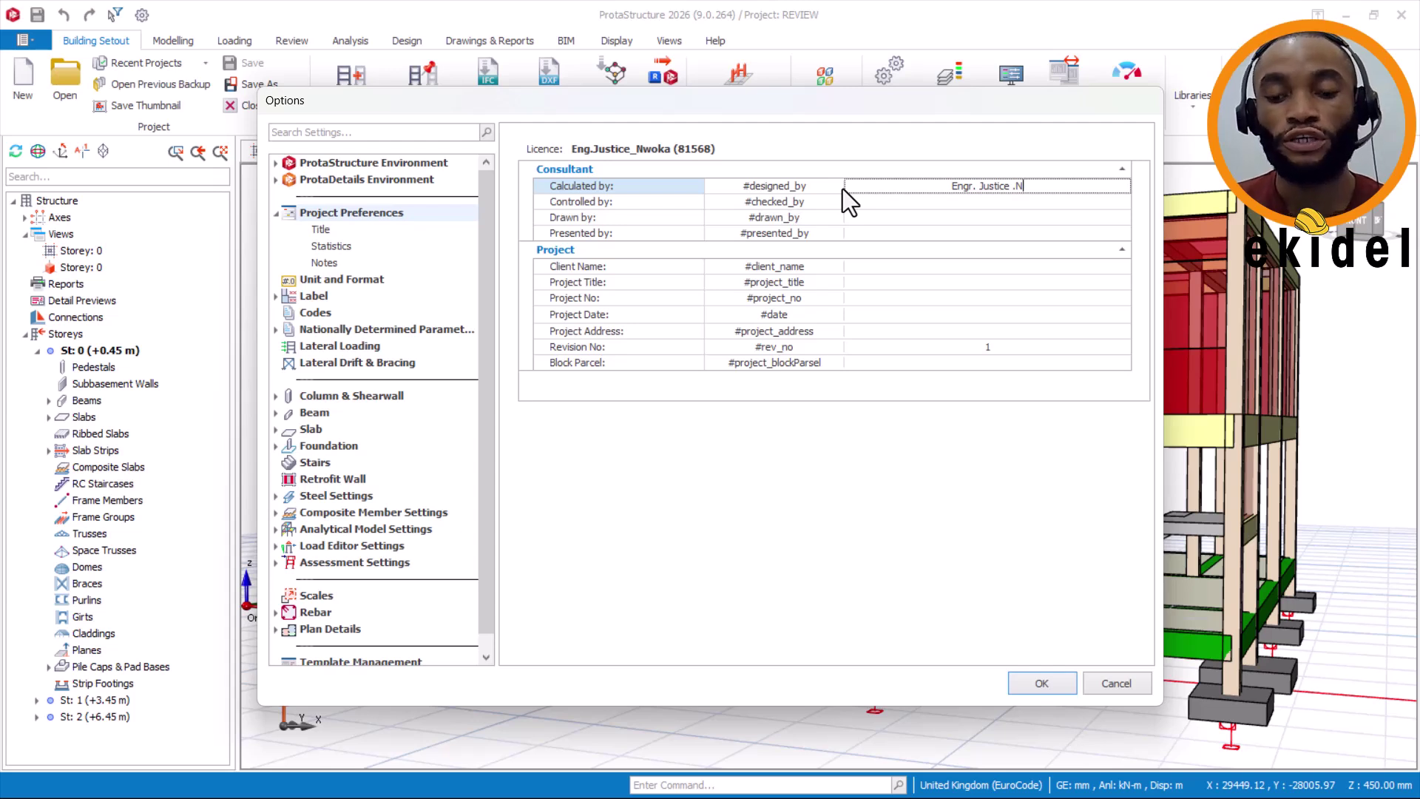
Enter the checking engineer's title and name for Controlled by in the consultant details
{"action": "left_click", "coordinate": [944, 205]}
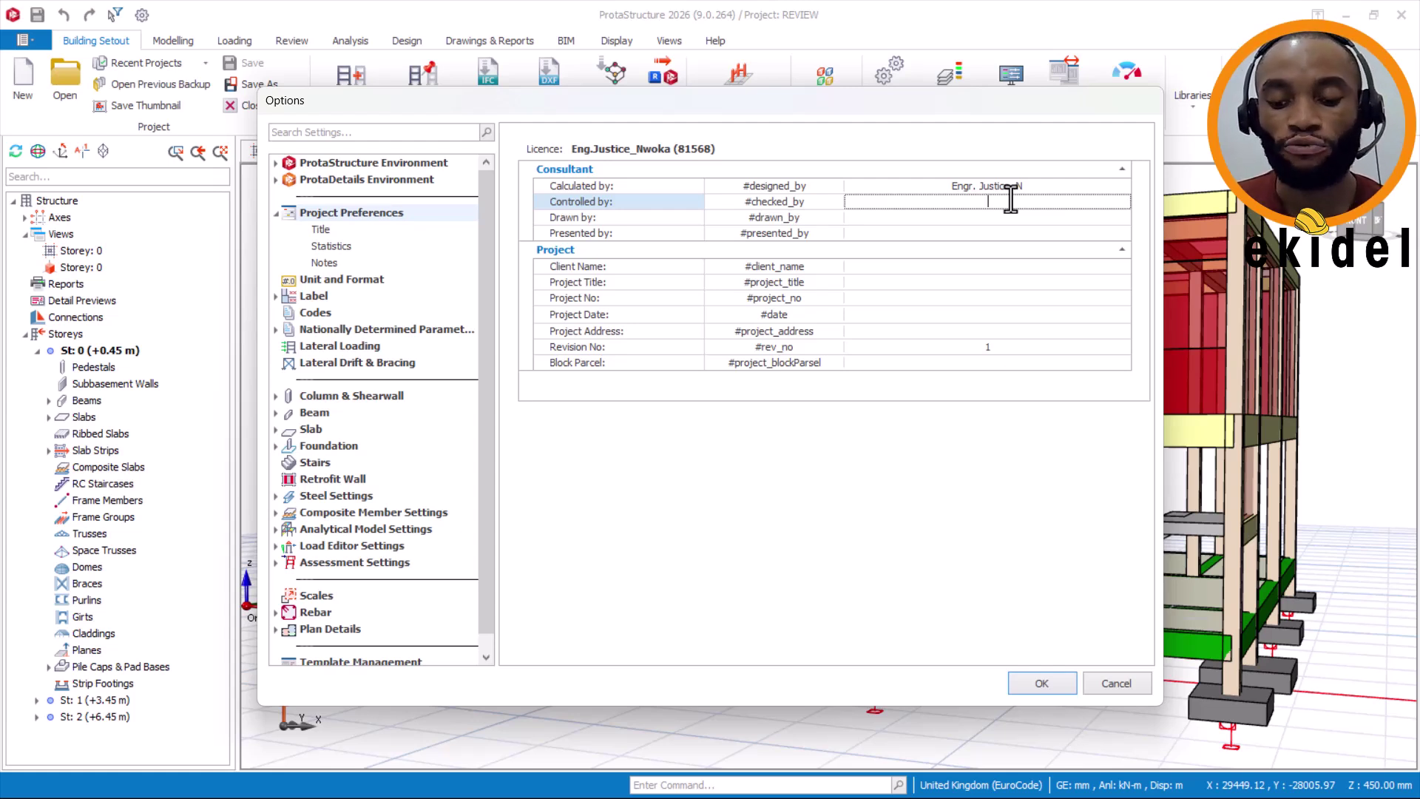
{"action": "type", "text": "En"}
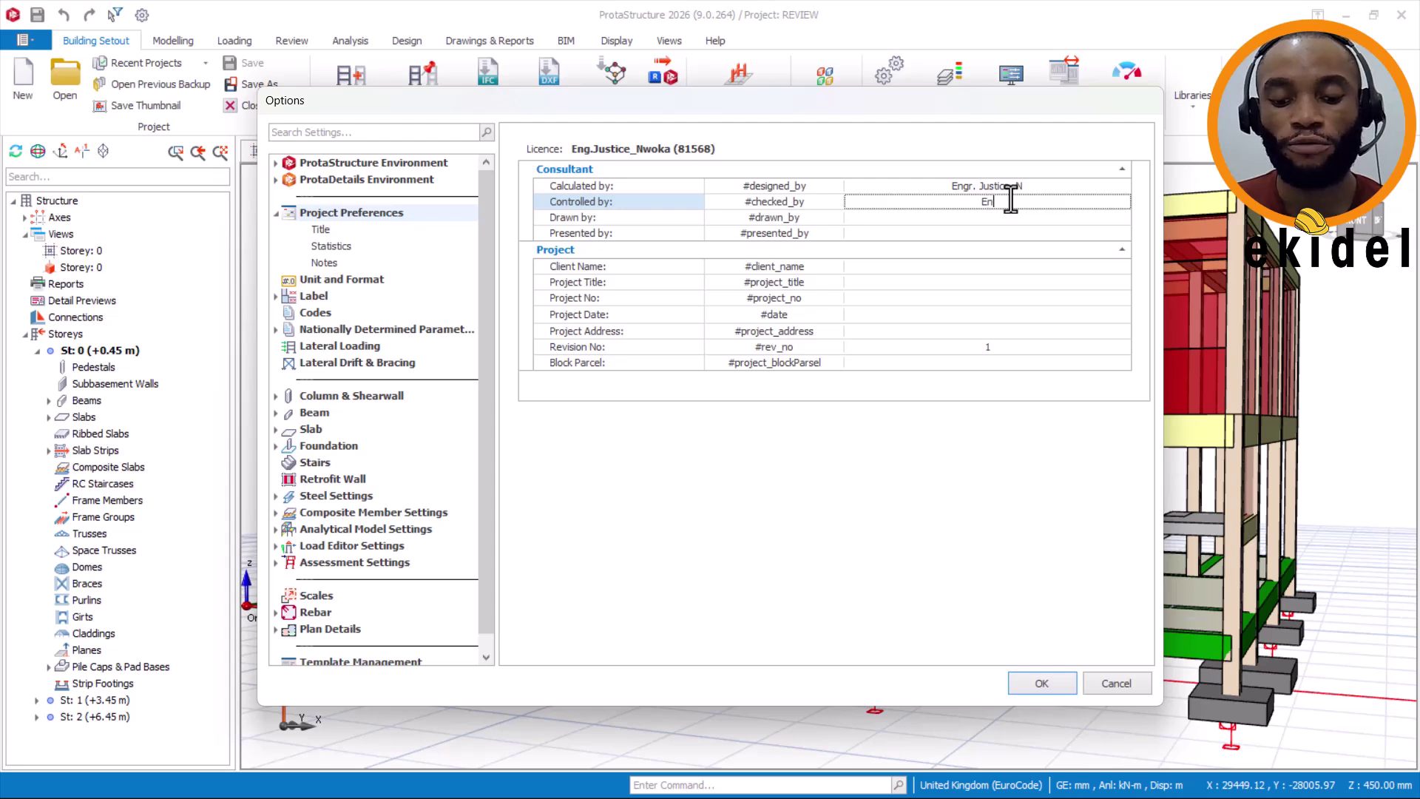
{"action": "type", "text": "gr."}
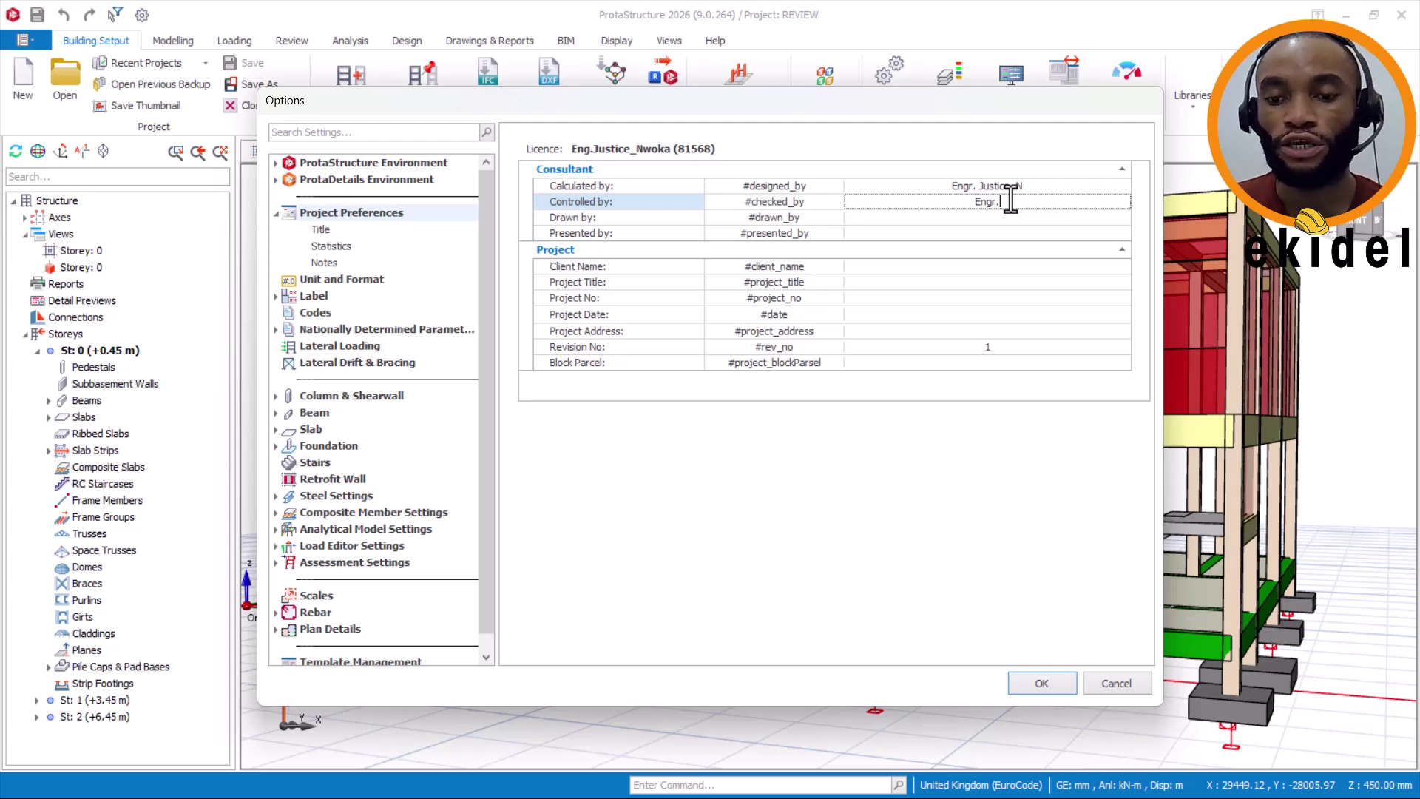
{"action": "type", "text": " Pet"}
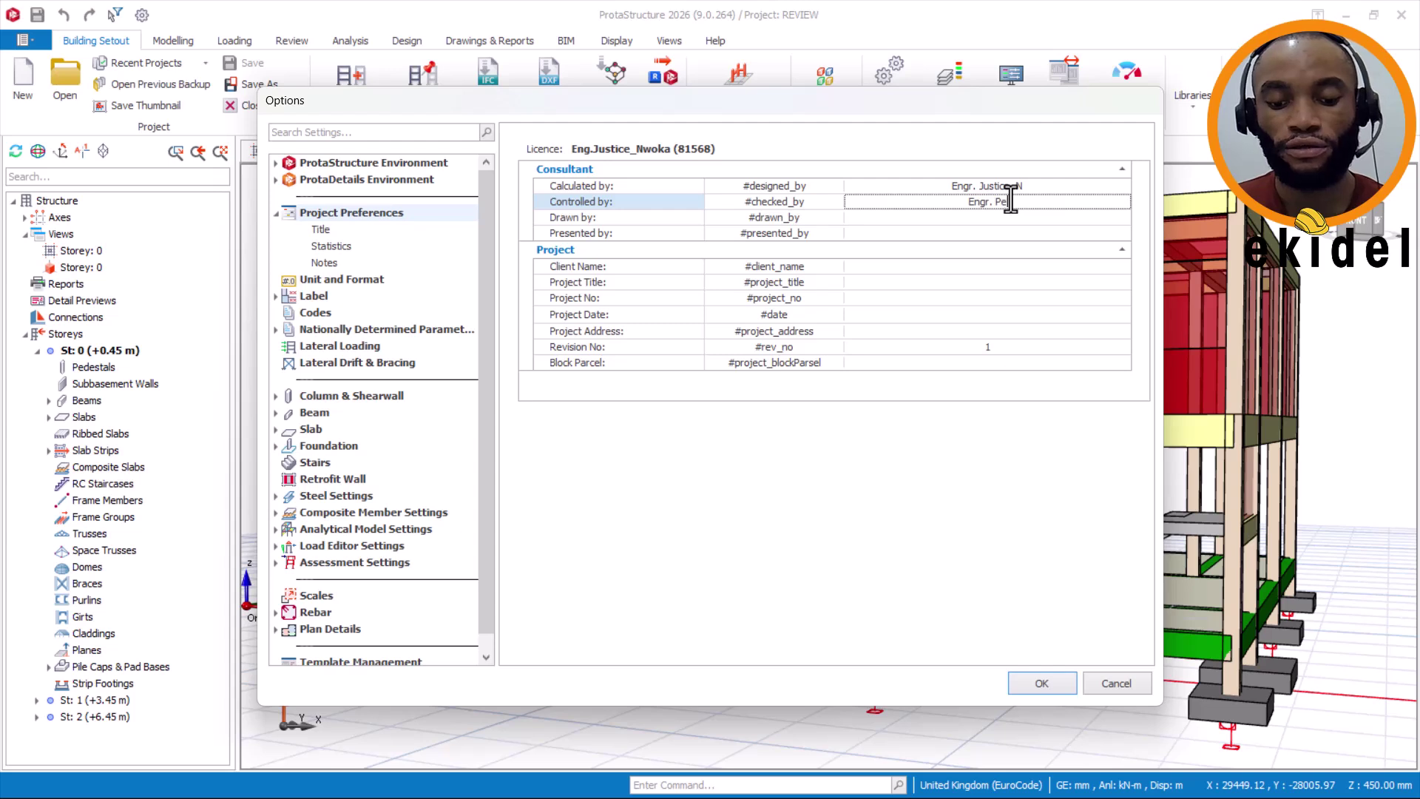
{"action": "type", "text": "e"}
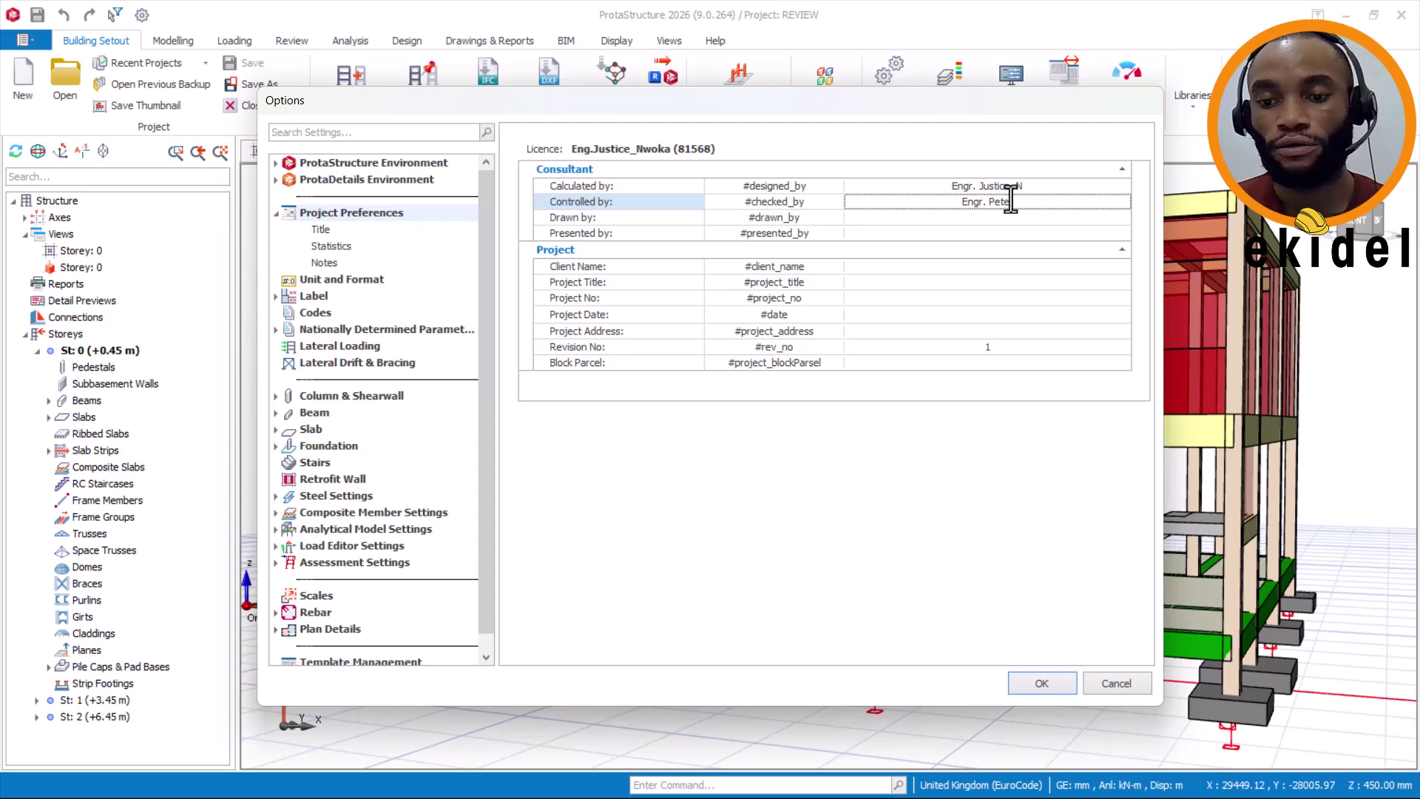
{"action": "type", "text": "r"}
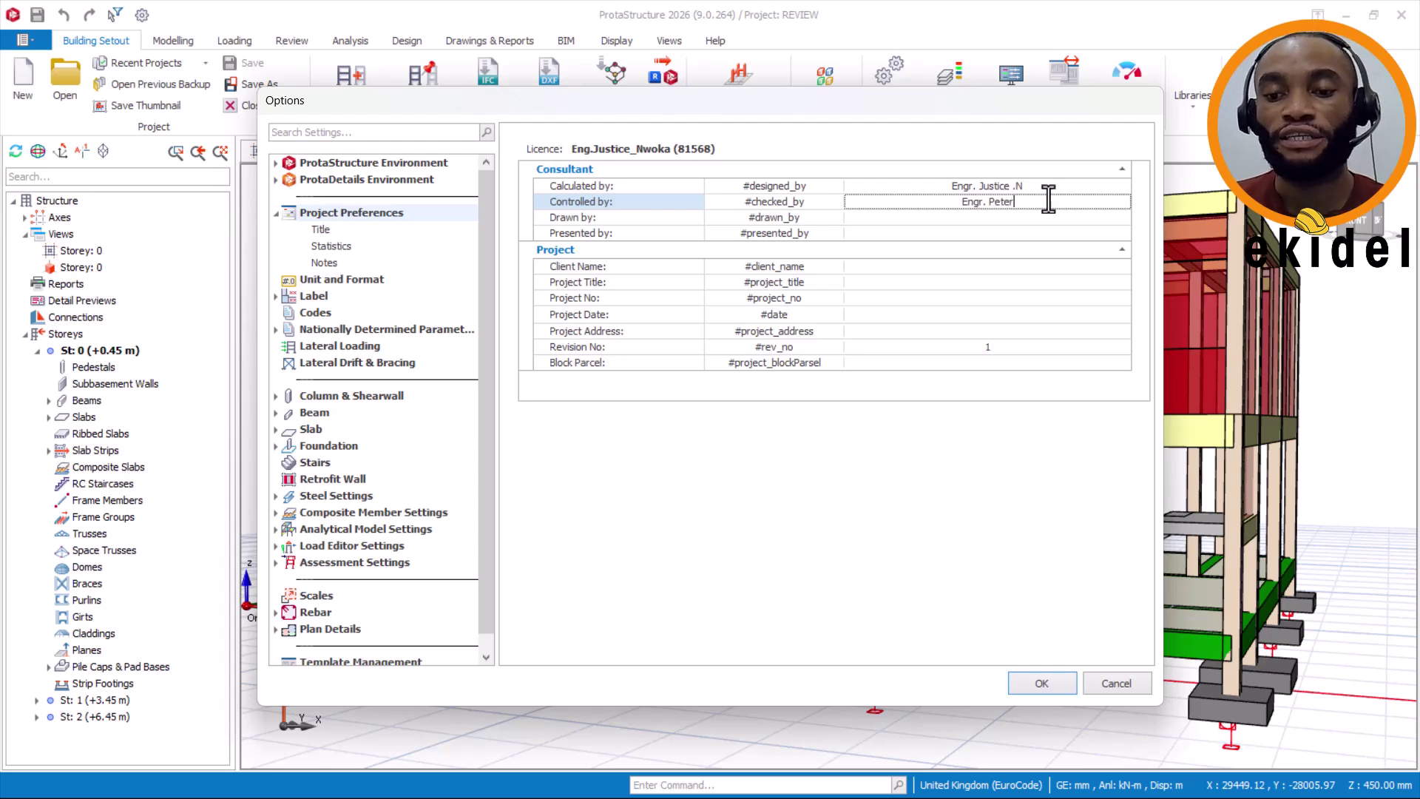
Enter the drafting engineer's title and name for Drawn by in the consultant details
{"action": "left_click", "coordinate": [991, 216]}
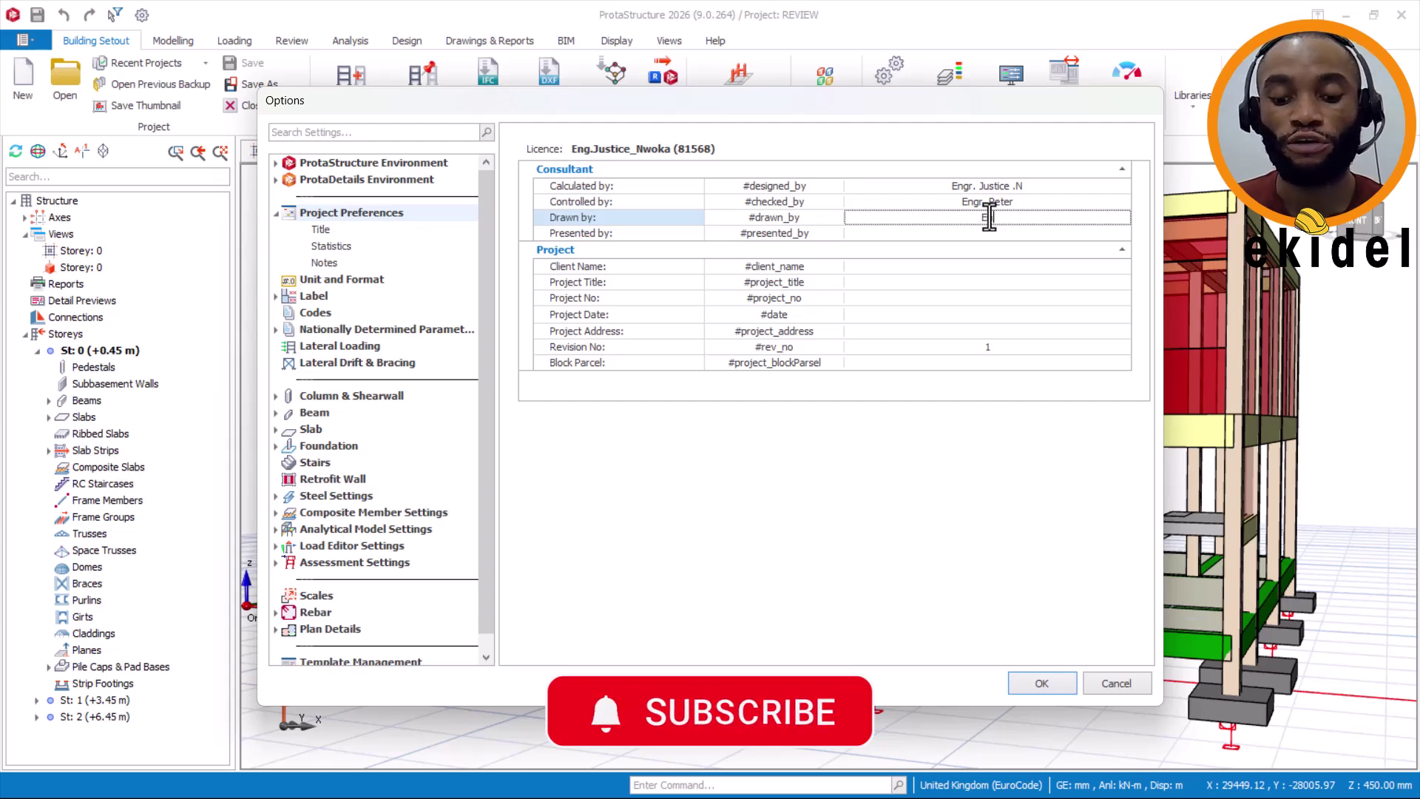
{"action": "type", "text": "Engr."}
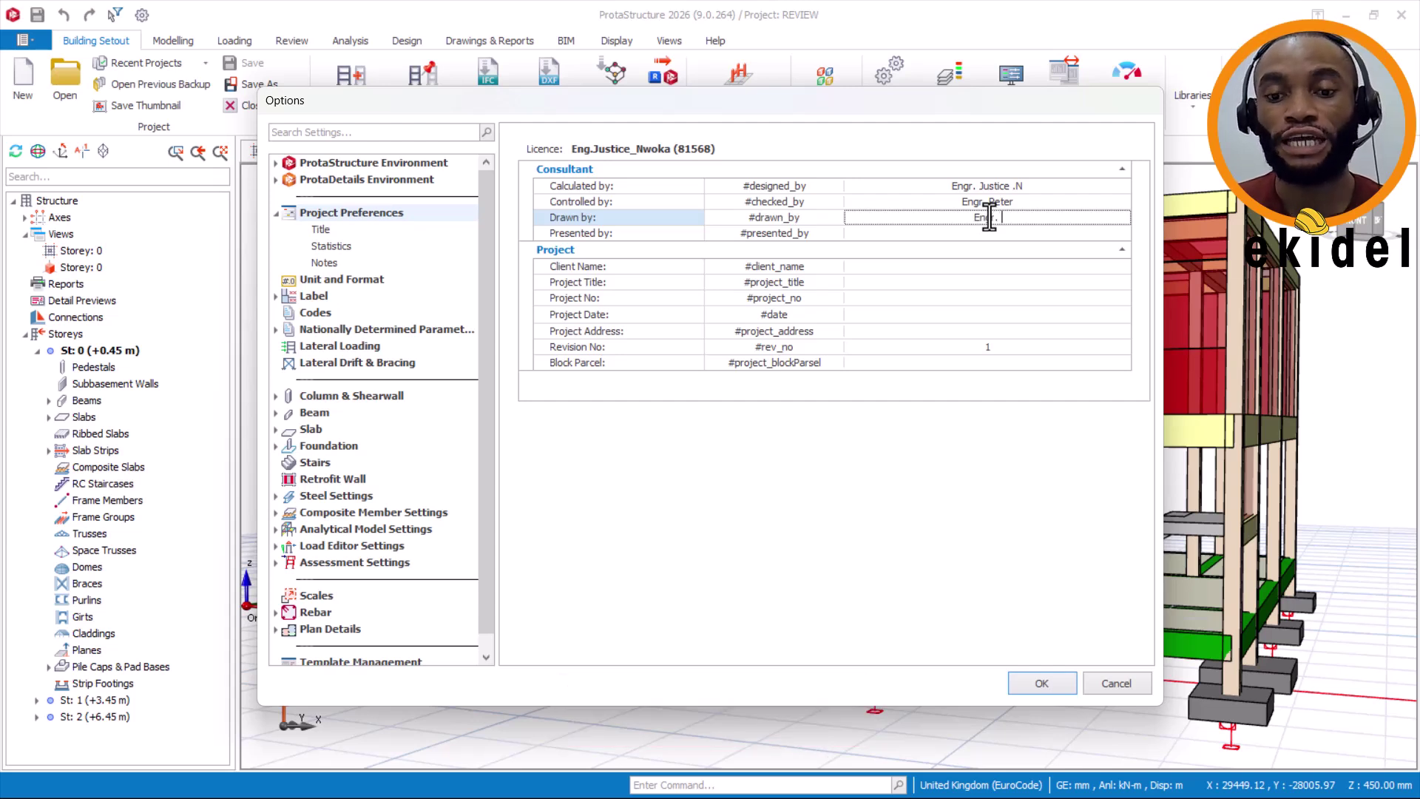
{"action": "type", "text": " John"}
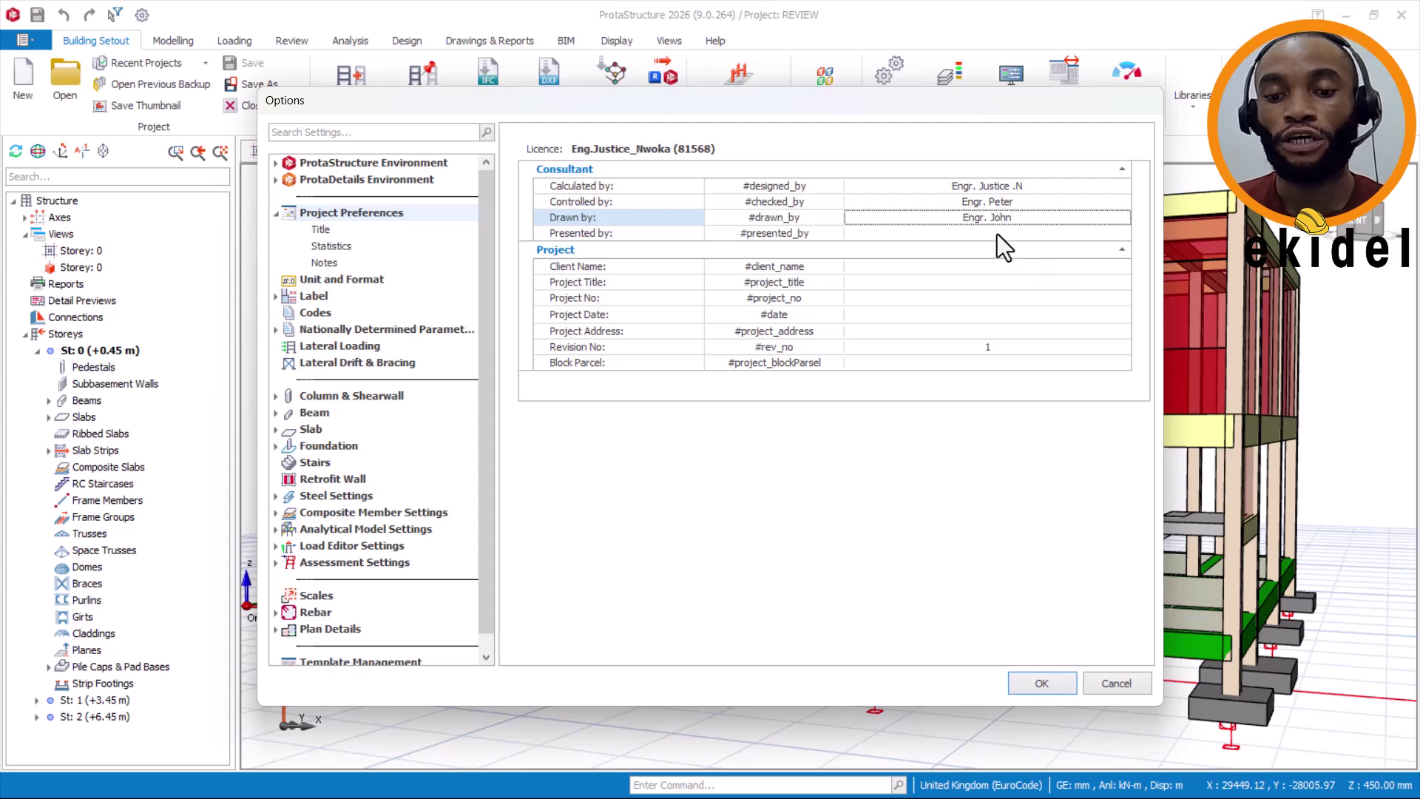
Leave Presented by empty and enter the client's title and name for Client Name in the project details
{"action": "left_click", "coordinate": [994, 234]}
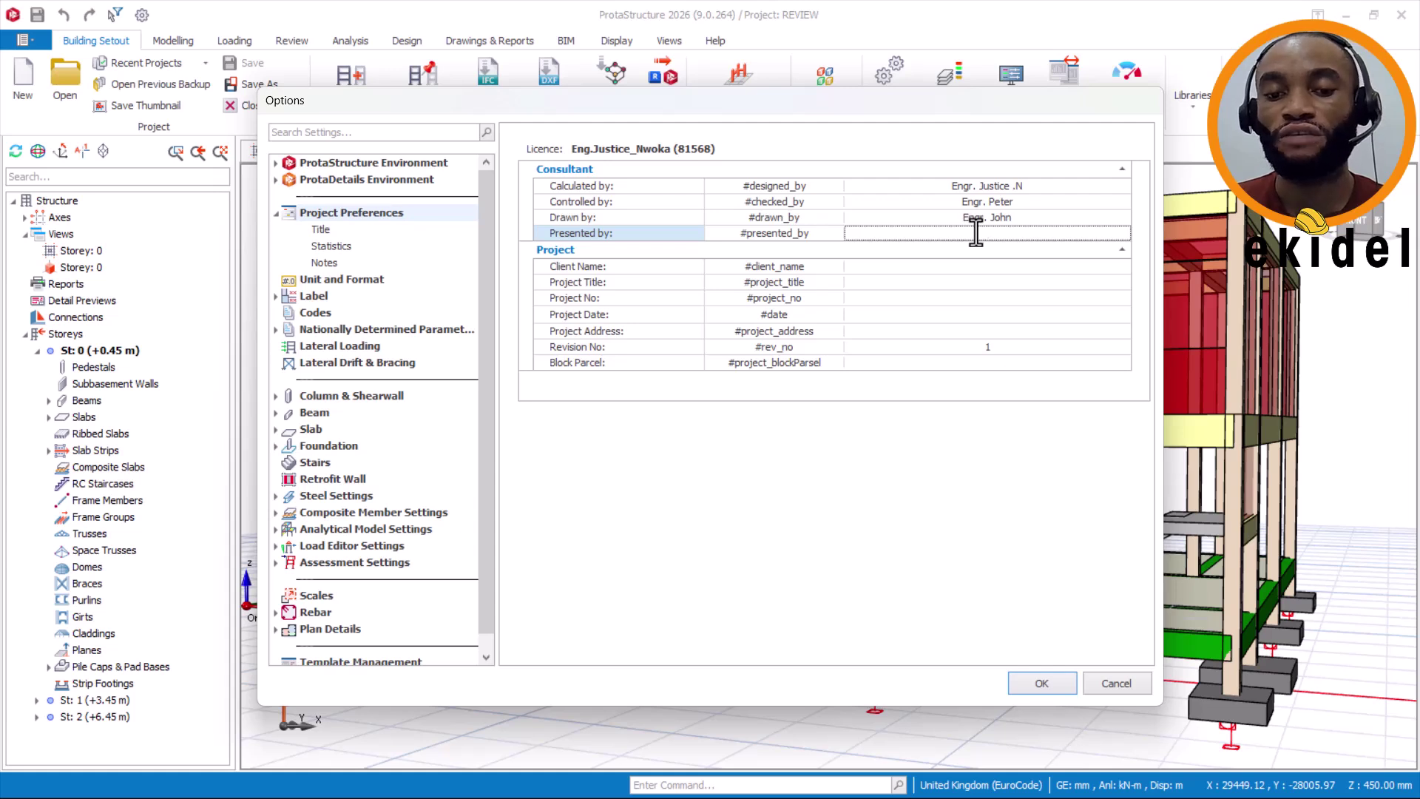
{"action": "left_click", "coordinate": [988, 269]}
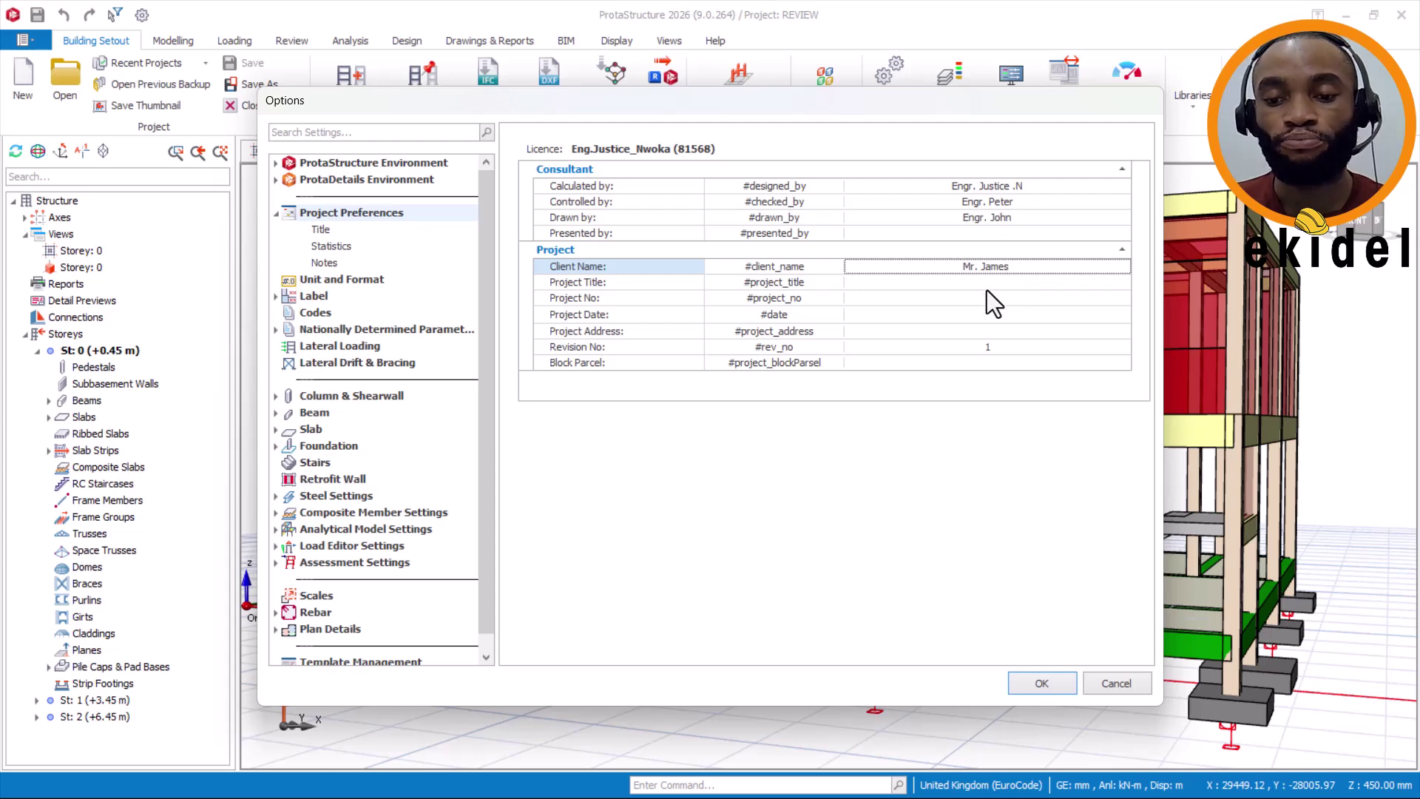
{"action": "key", "text": "Return"}
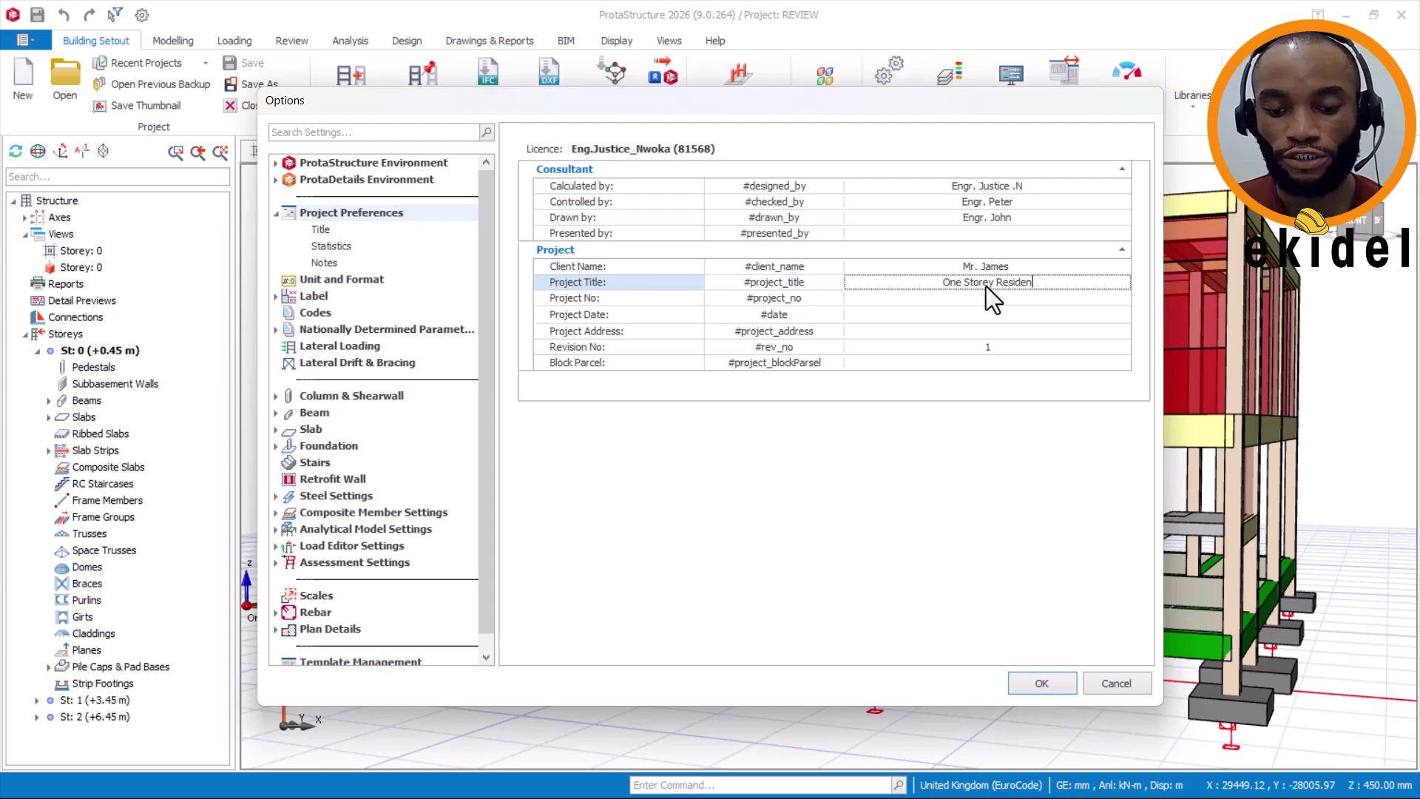
Set the project title to "One Storey Residential Building Design"
{"action": "type", "text": "til"}
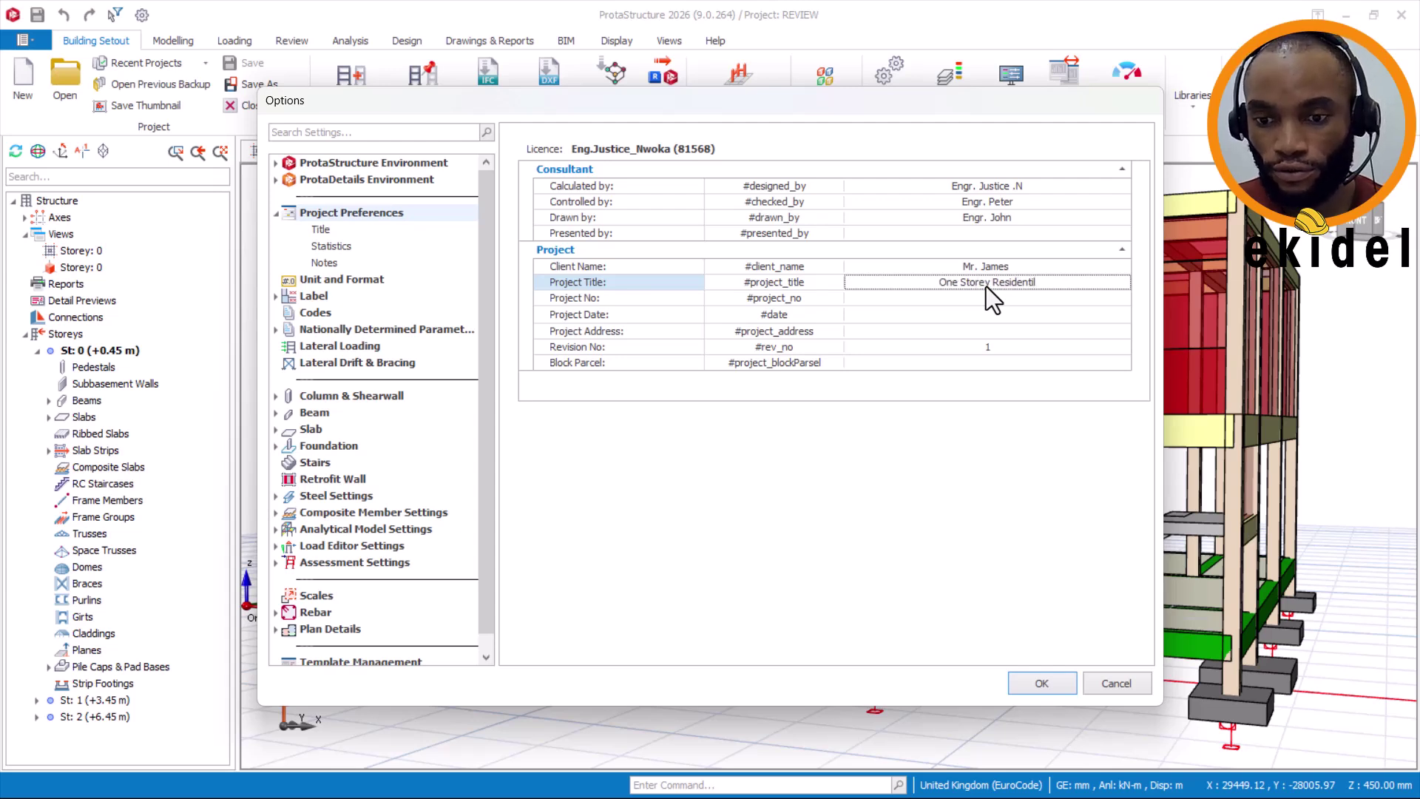
{"action": "key", "text": "BackSpace"}
{"action": "key", "text": "BackSpace"}
{"action": "type", "text": "ial"}
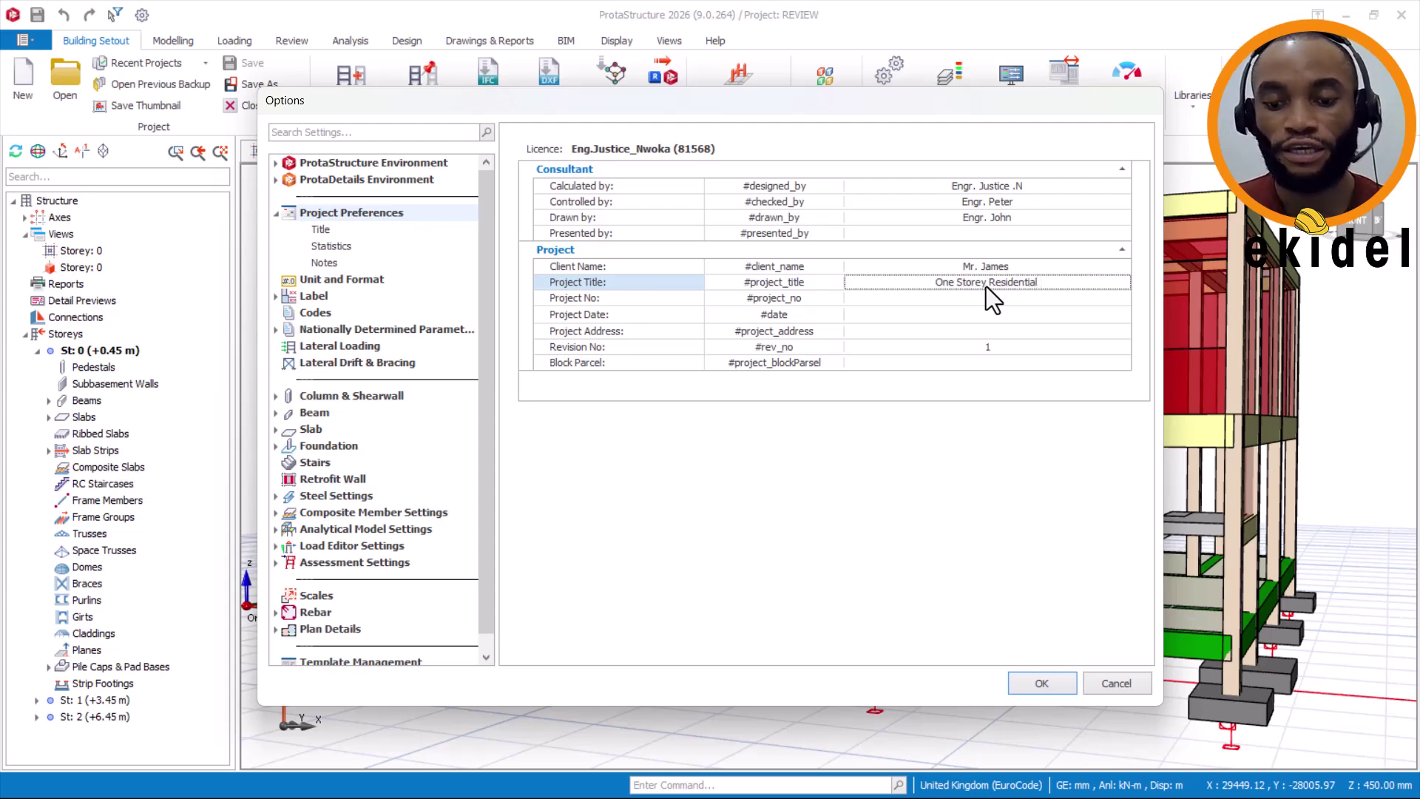
{"action": "type", "text": " Building"}
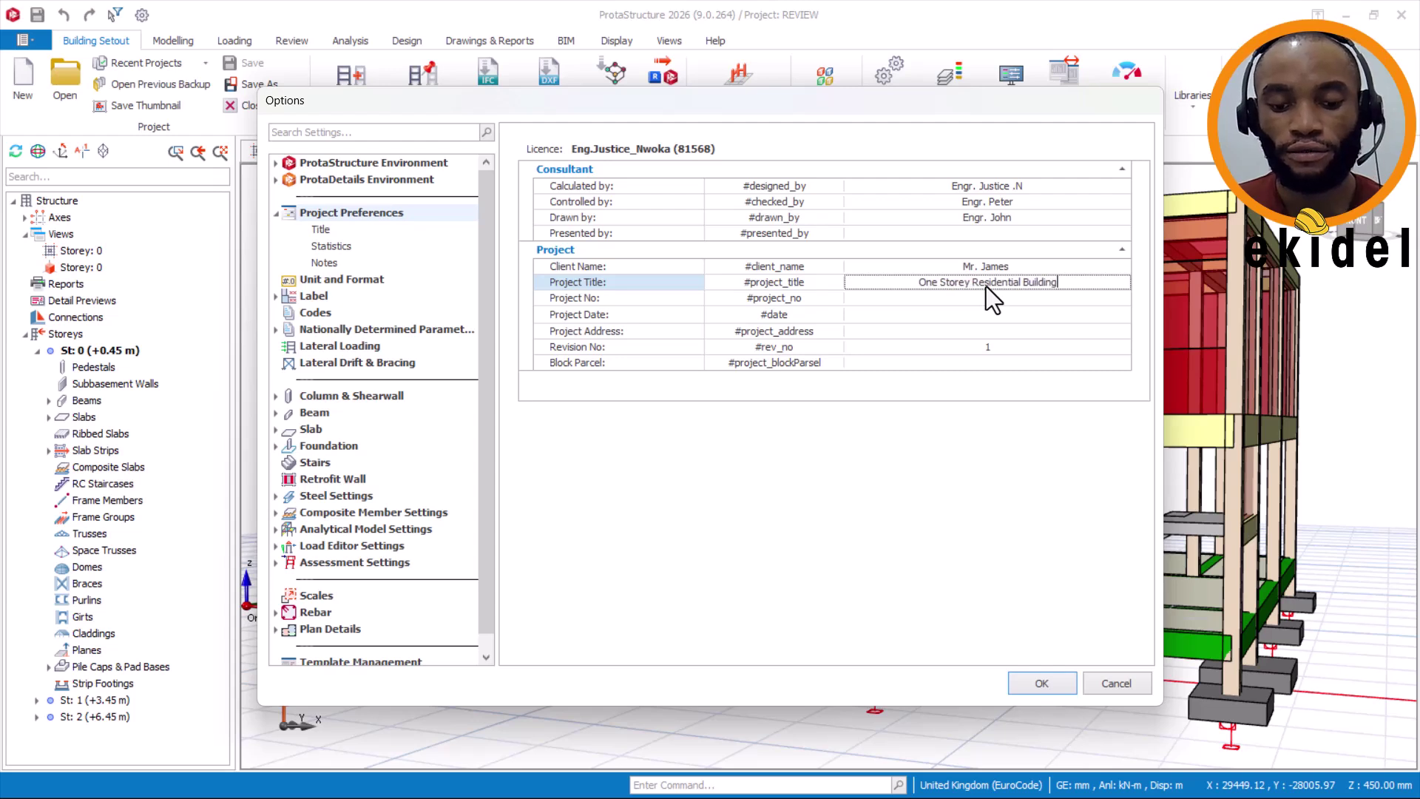
{"action": "type", "text": " Desa"}
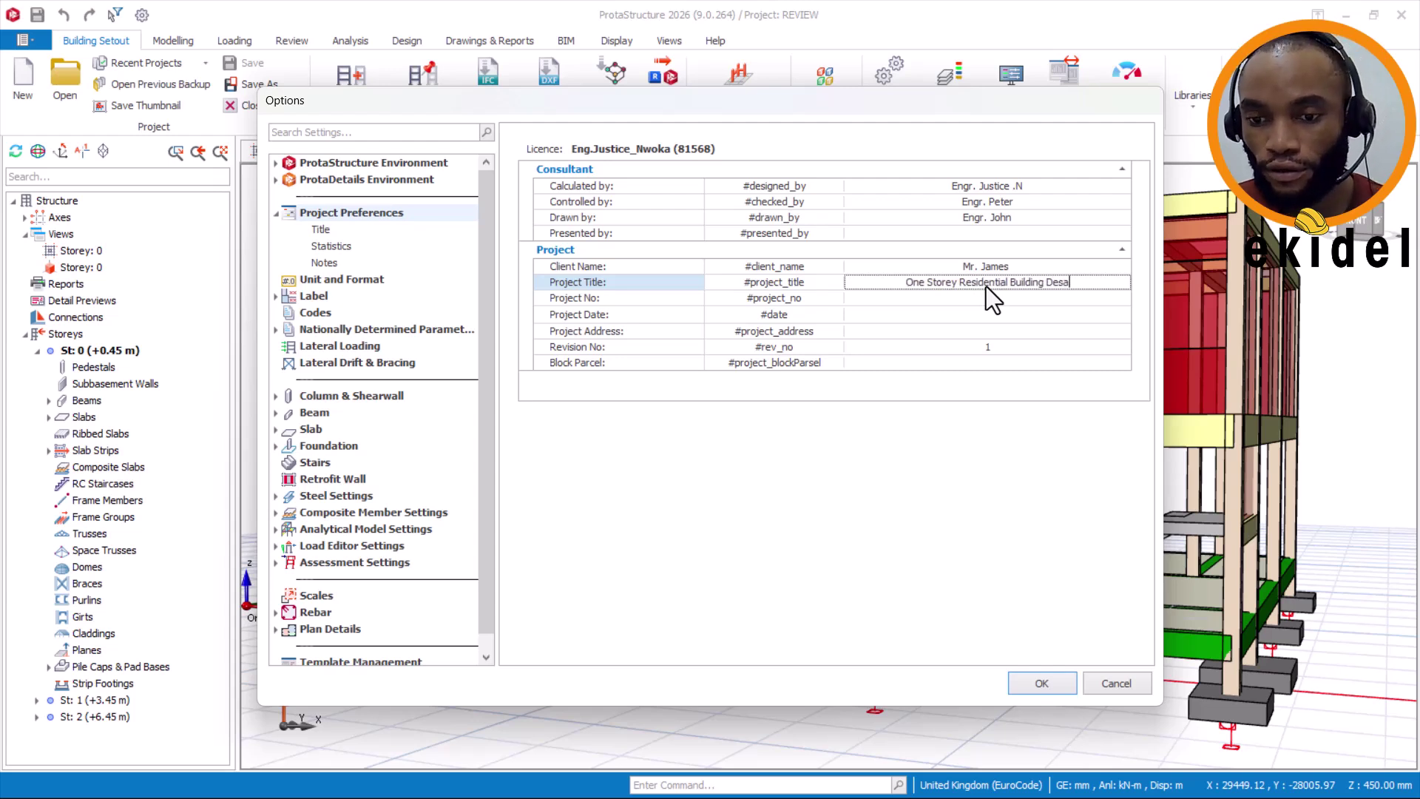
{"action": "key", "text": "BackSpace"}
{"action": "type", "text": "ign"}
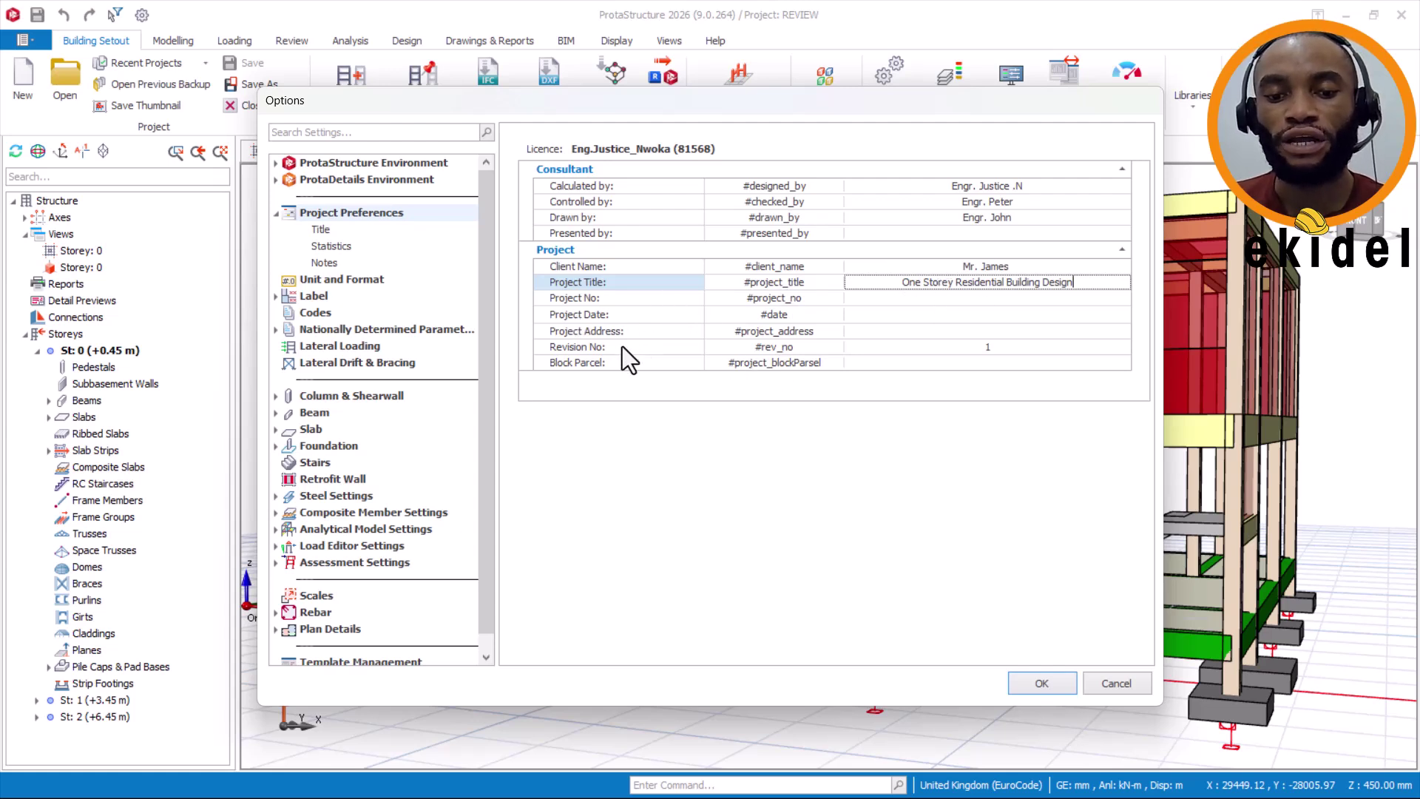
Set the project date to 13/08/2025 and leave the project number empty
{"action": "left_click", "coordinate": [974, 313]}
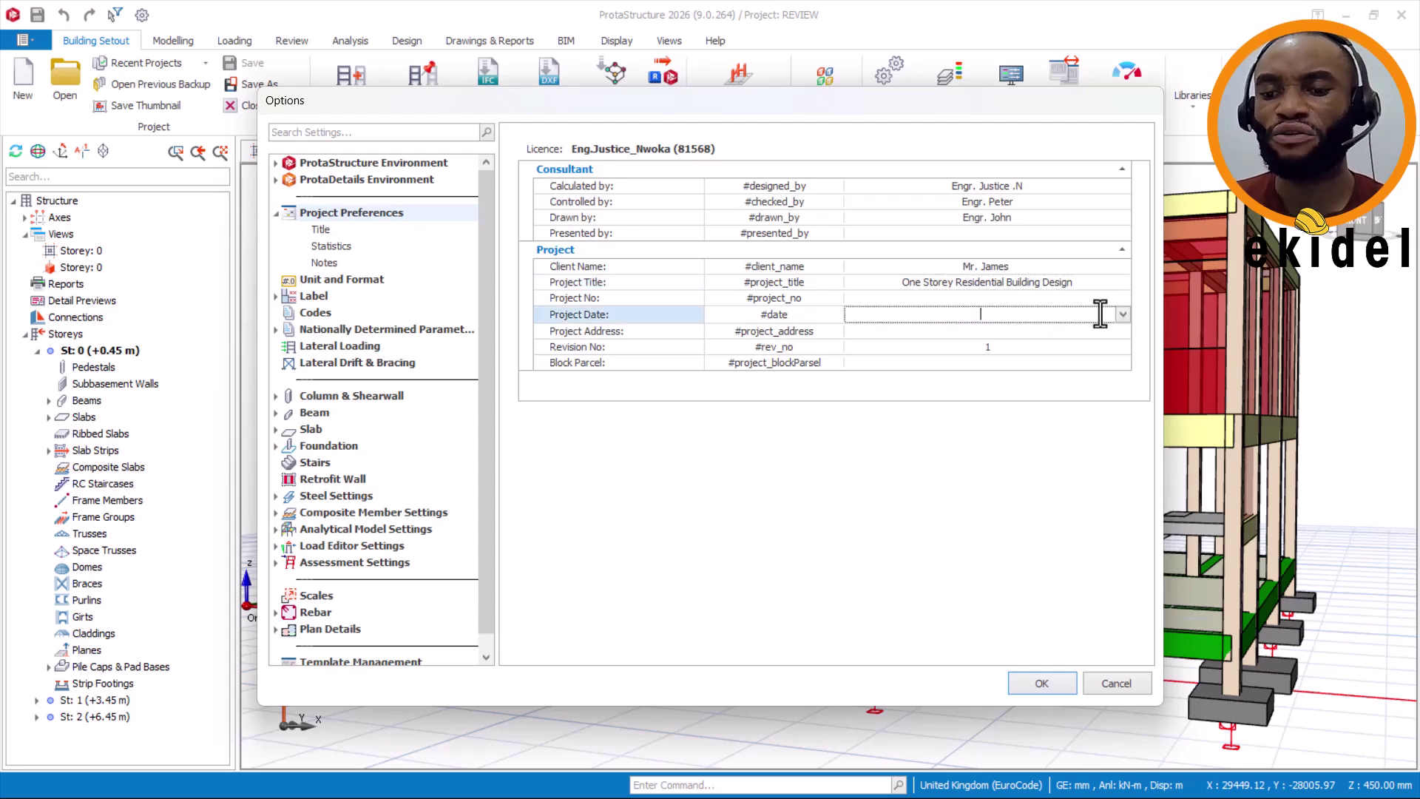
{"action": "left_click", "coordinate": [1124, 315]}
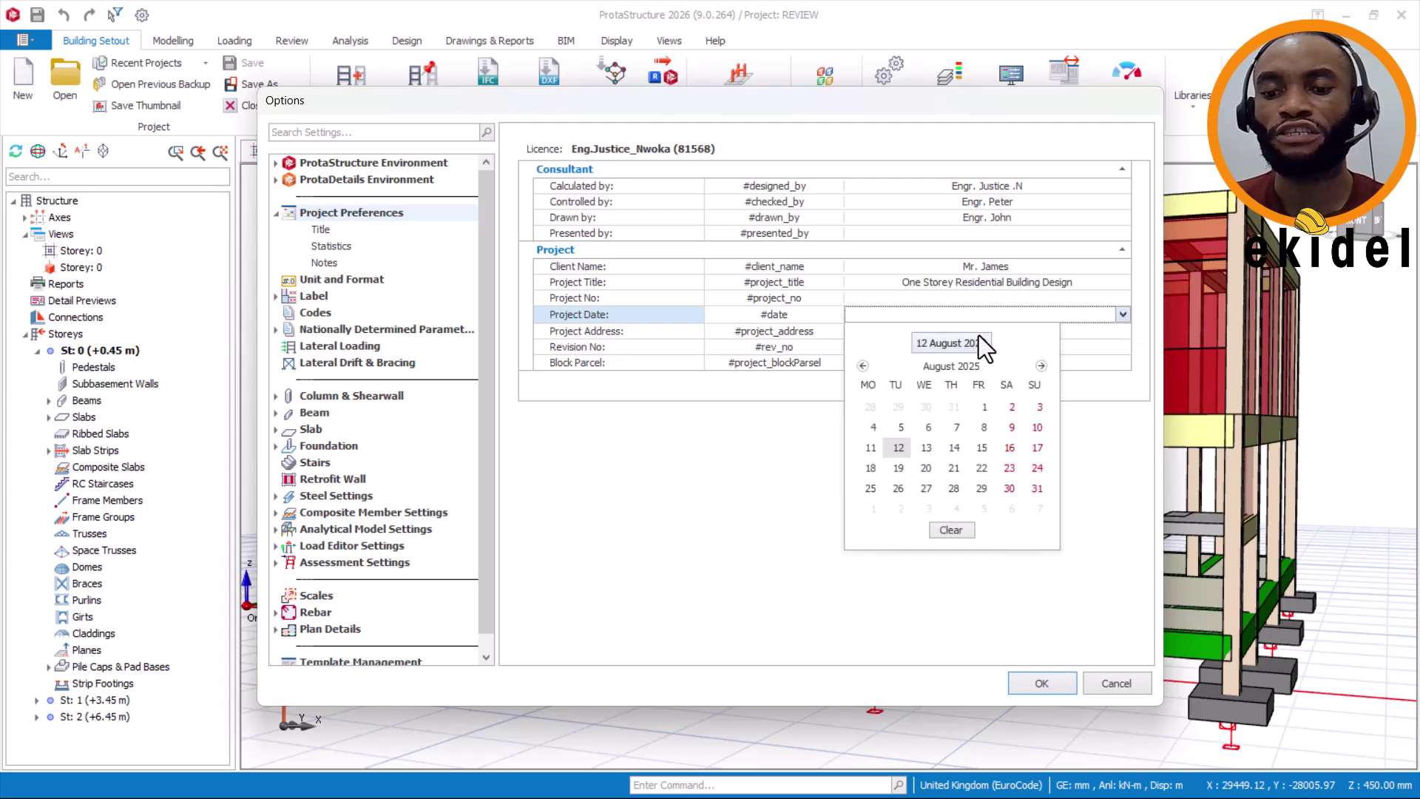
{"action": "left_click", "coordinate": [928, 448]}
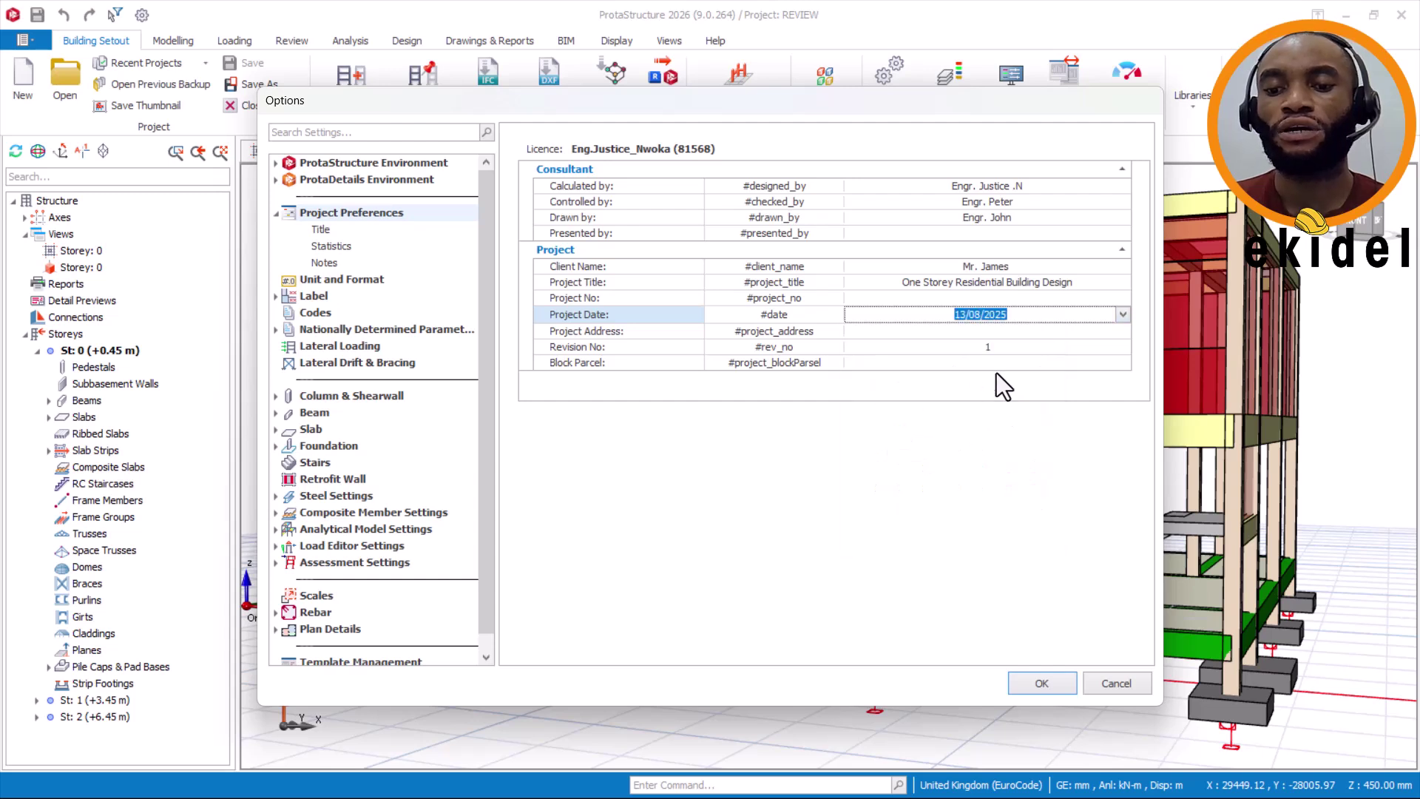
{"action": "left_click", "coordinate": [991, 335]}
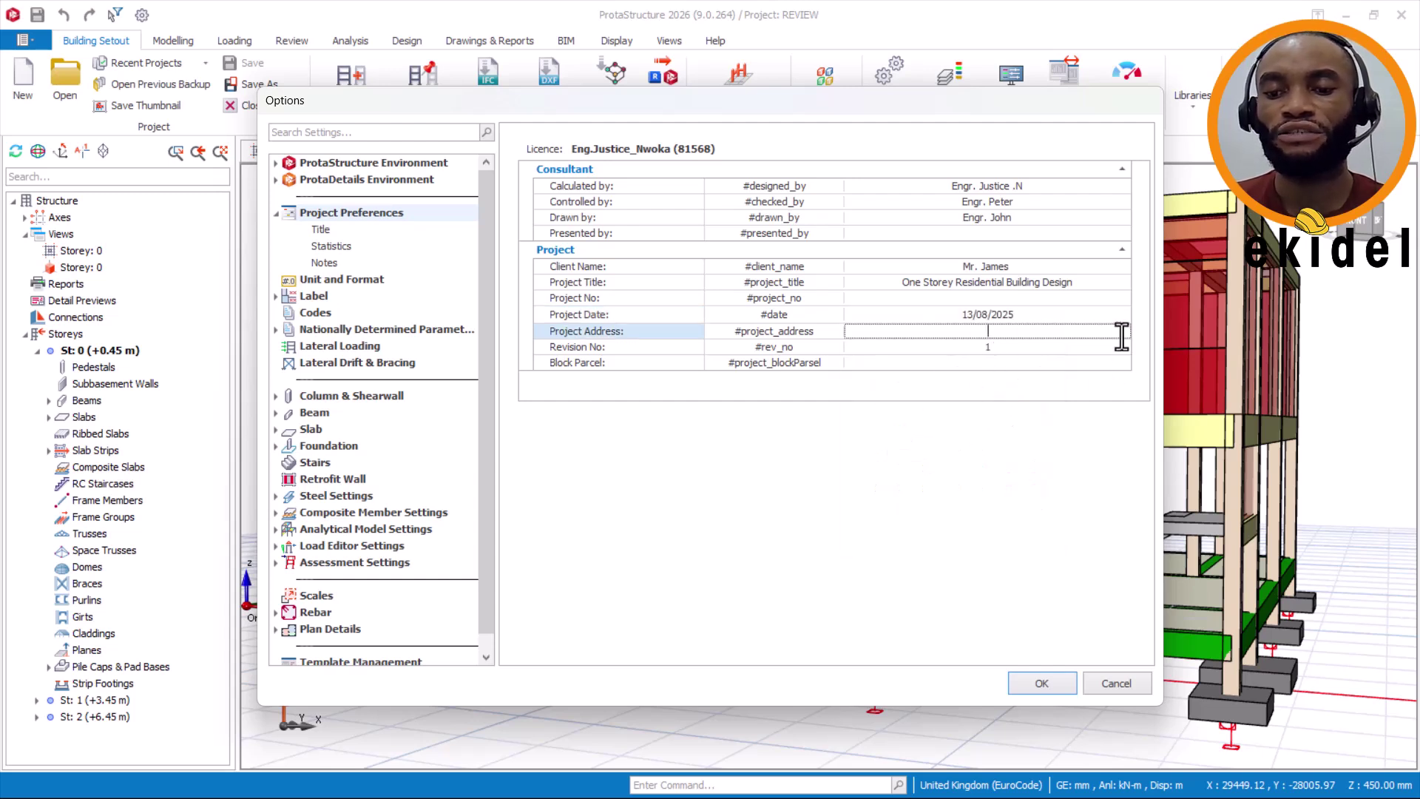
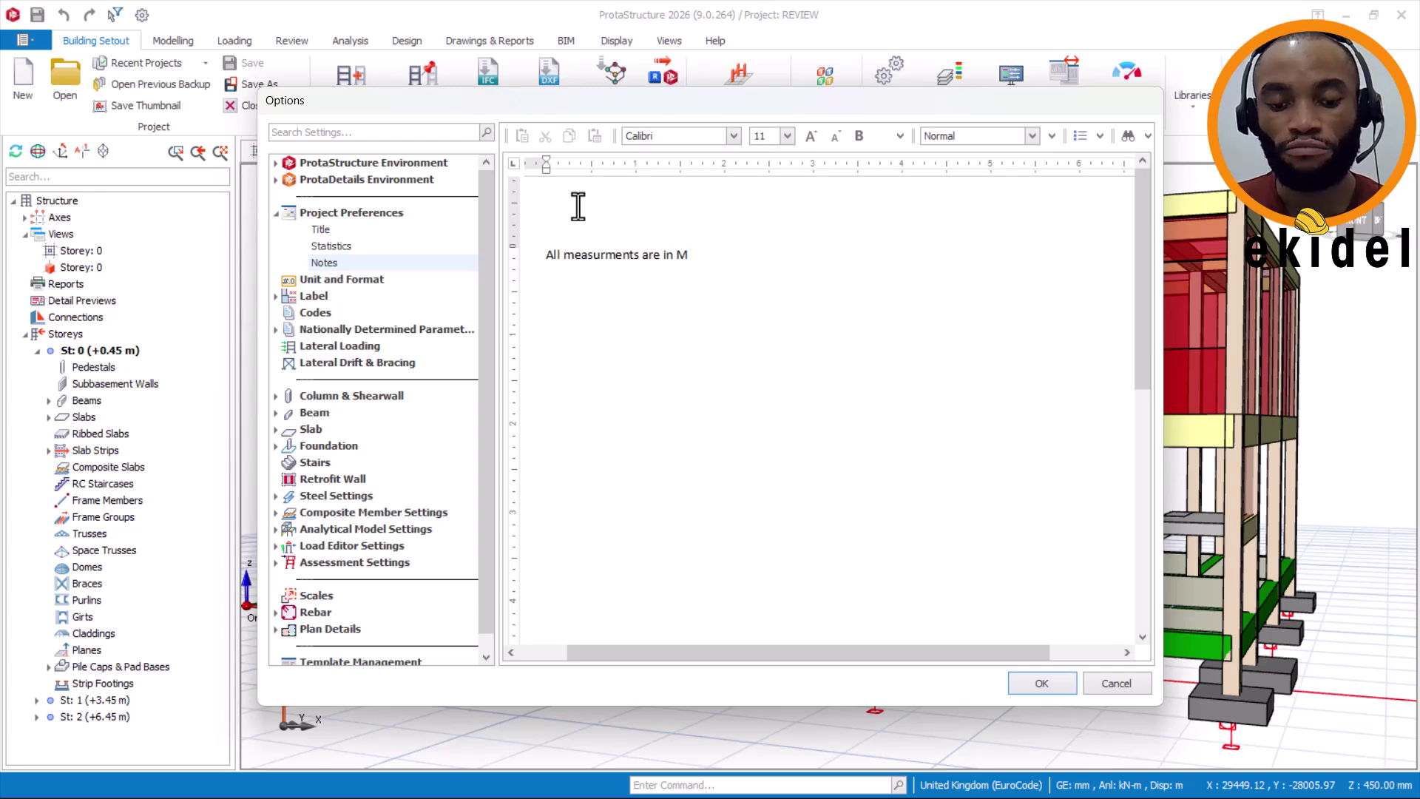
Write "All measurments are in Millimeter," in the project notes
{"action": "type", "text": "i"}
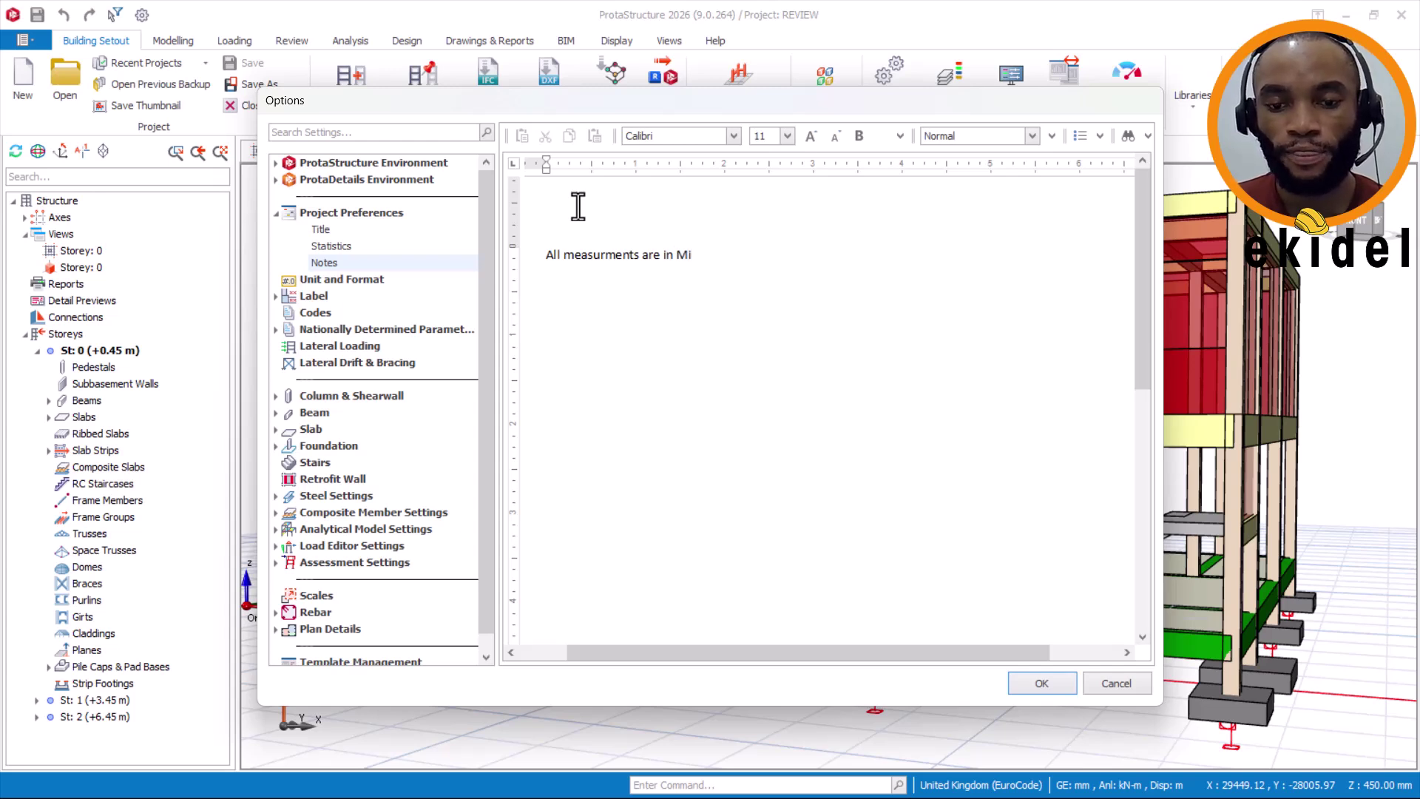
{"action": "type", "text": "llimert"}
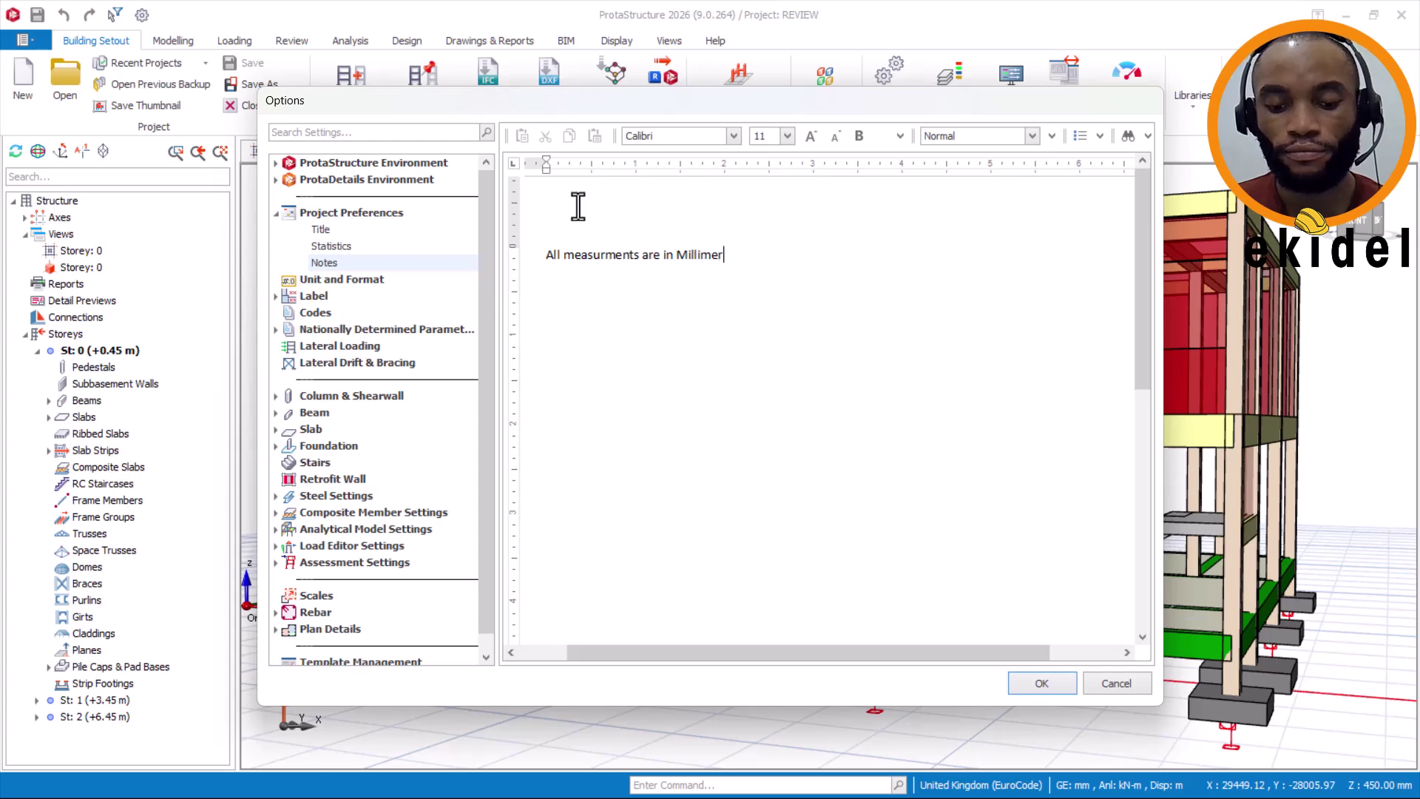
{"action": "key", "text": "BackSpace"}
{"action": "type", "text": "ter"}
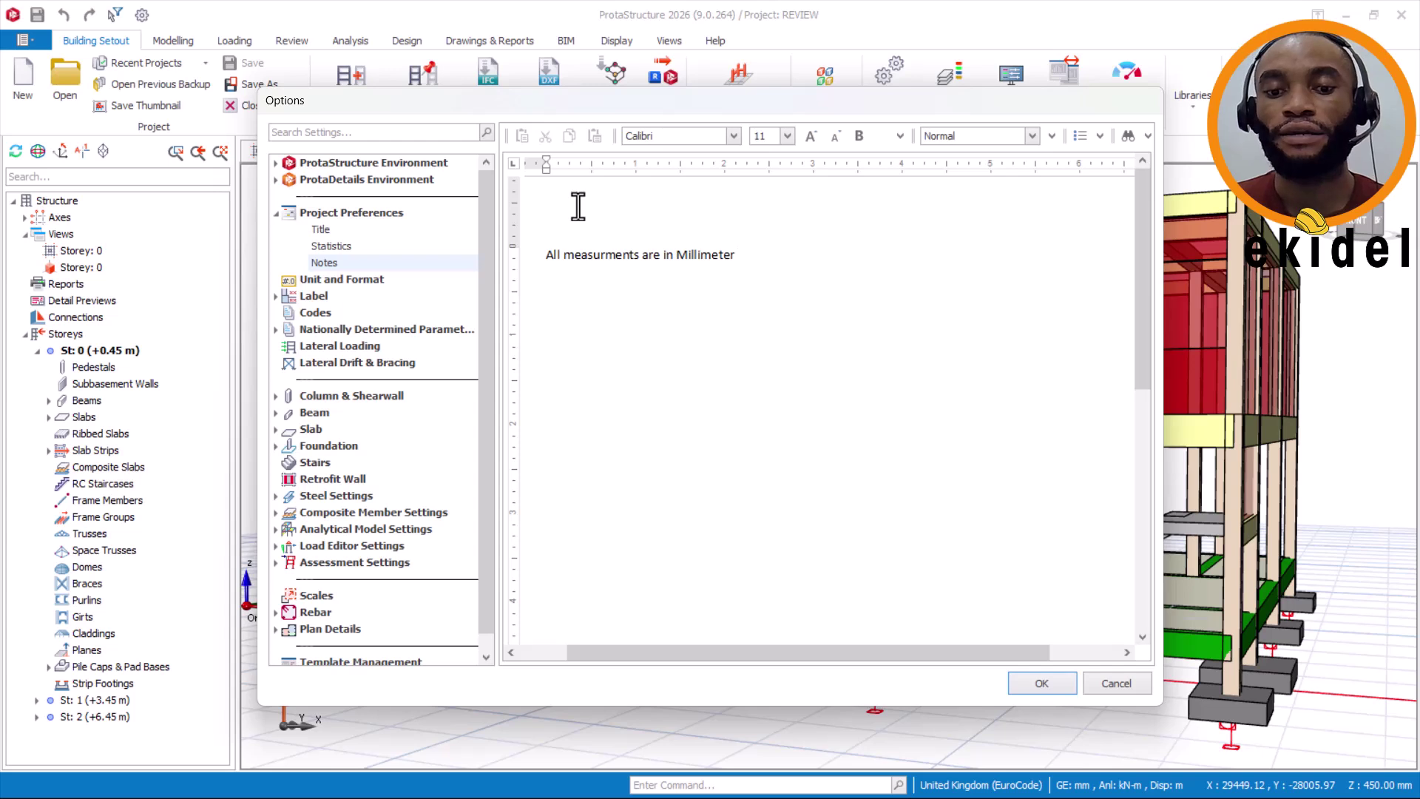
{"action": "key", "text": "BackSpace"}
{"action": "type", "text": ", "}
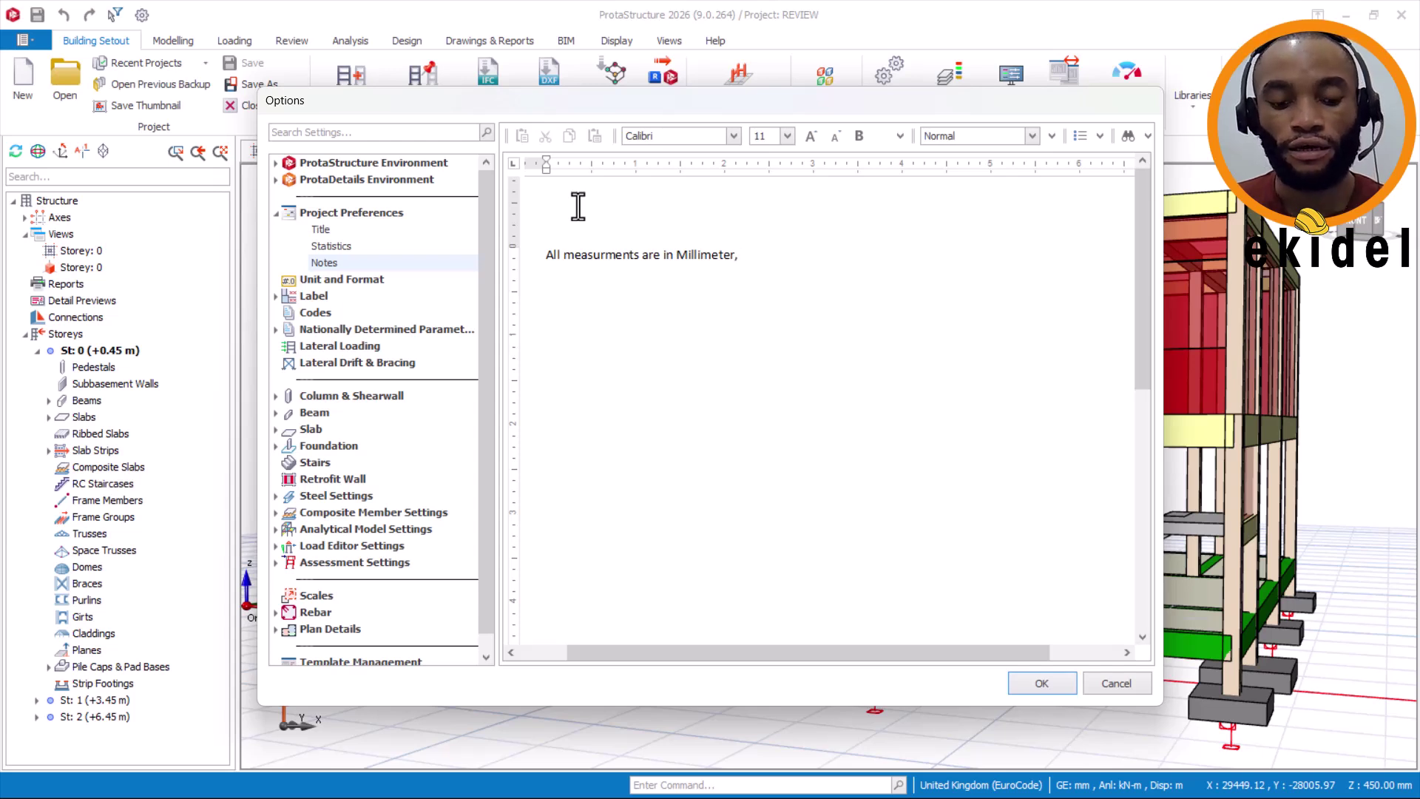
Add "All live loads are 1.5KN/m2" to the project notes after the measurement unit statement
{"action": "type", "text": "Al"}
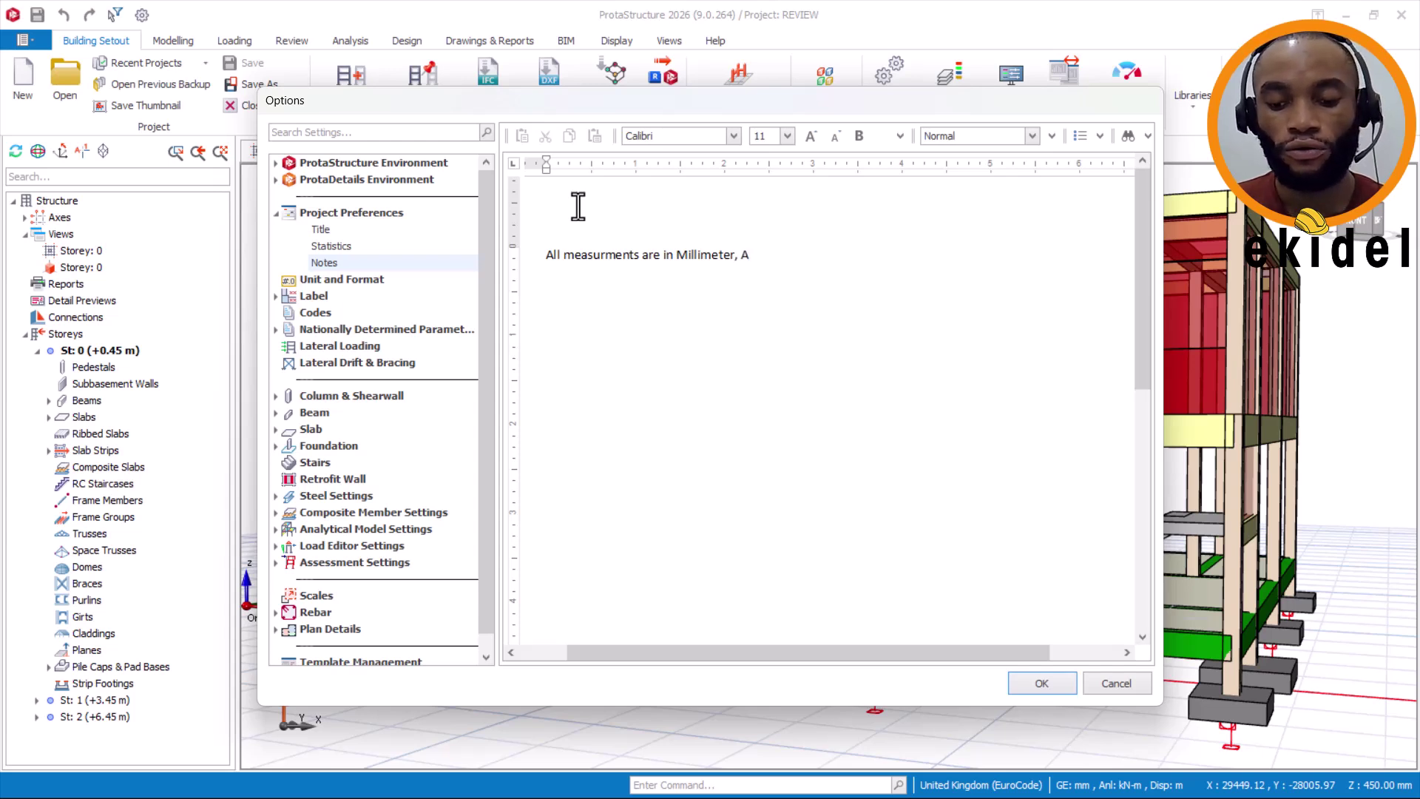
{"action": "type", "text": "l li"}
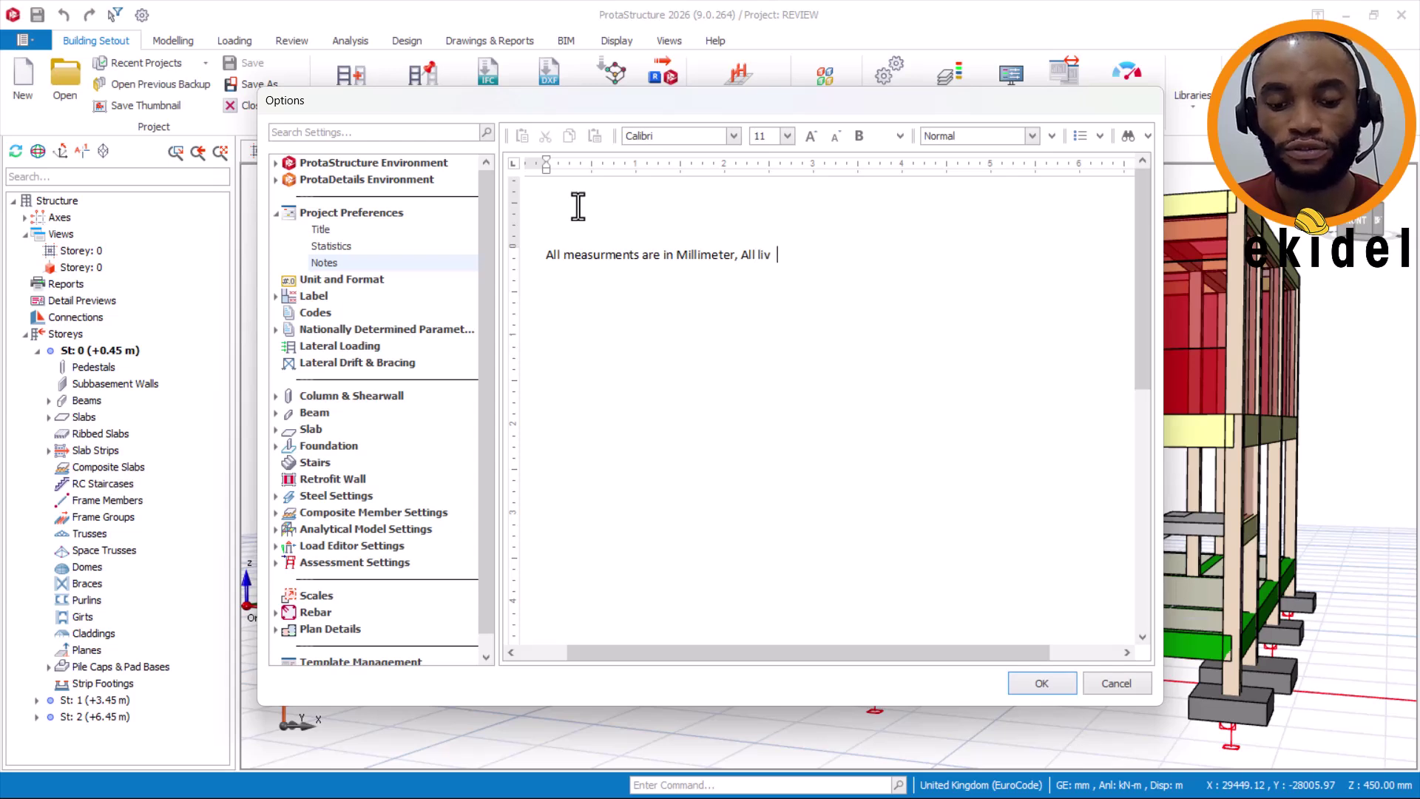
{"action": "type", "text": "ve loads"}
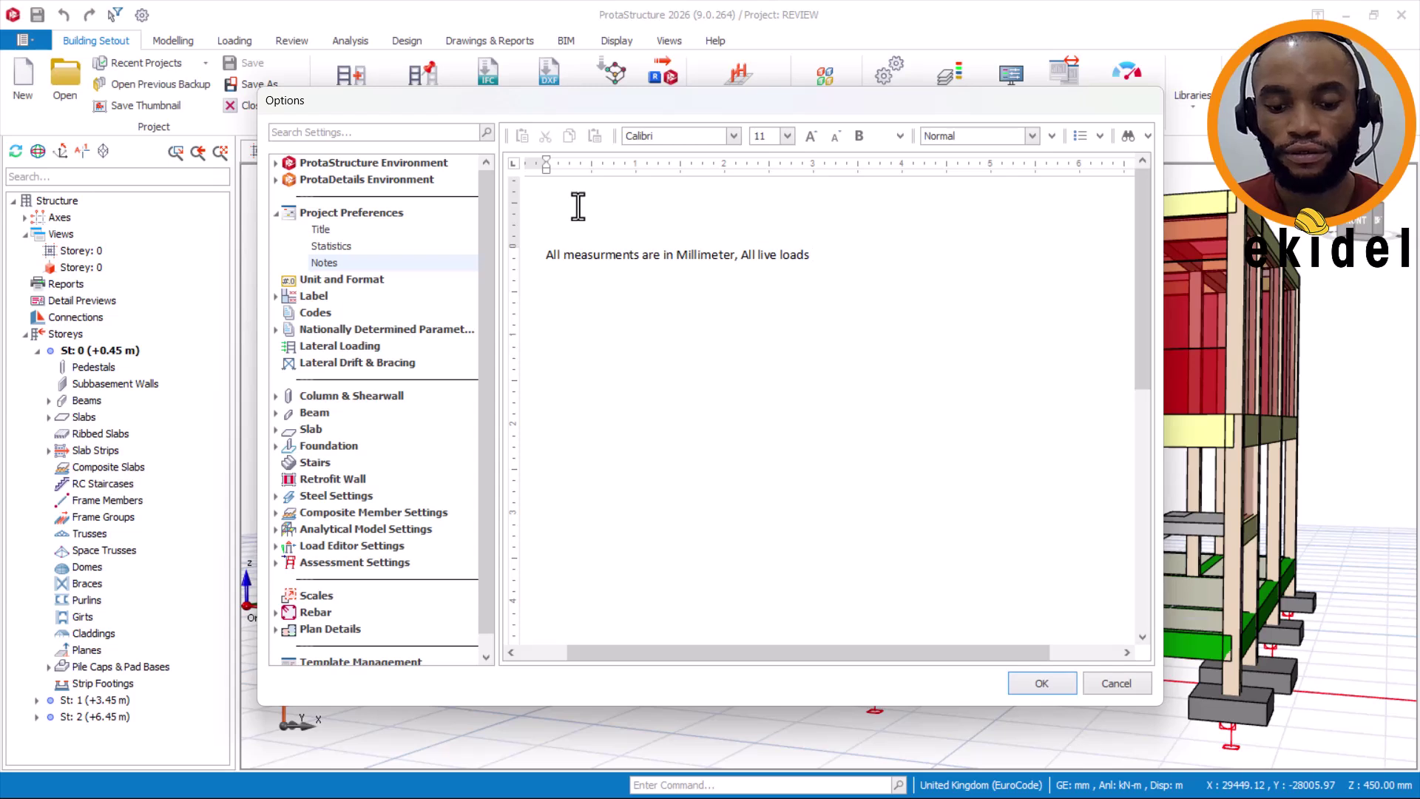
{"action": "type", "text": " are 1"}
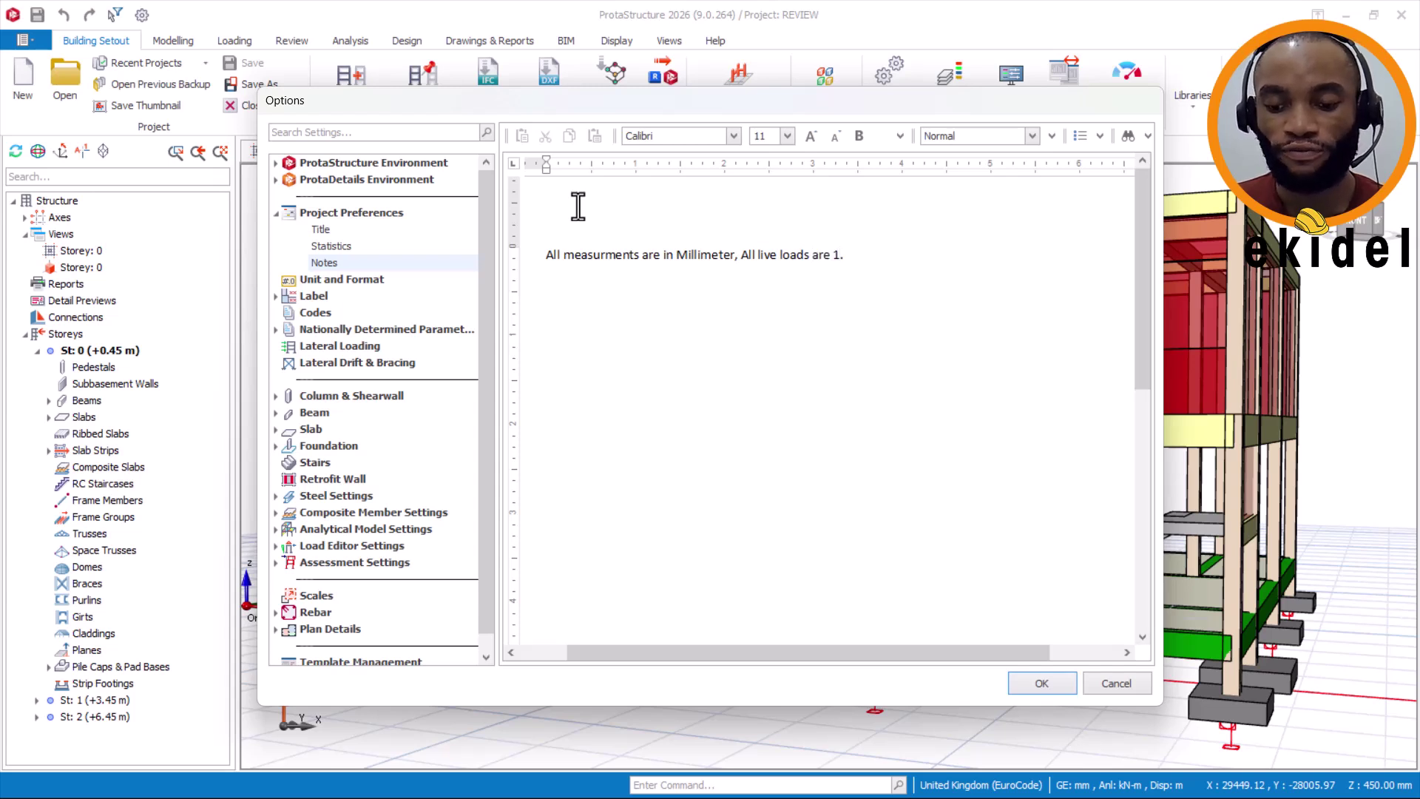
{"action": "type", "text": ".5k"}
{"action": "key", "text": "BackSpace"}
{"action": "type", "text": "KN"}
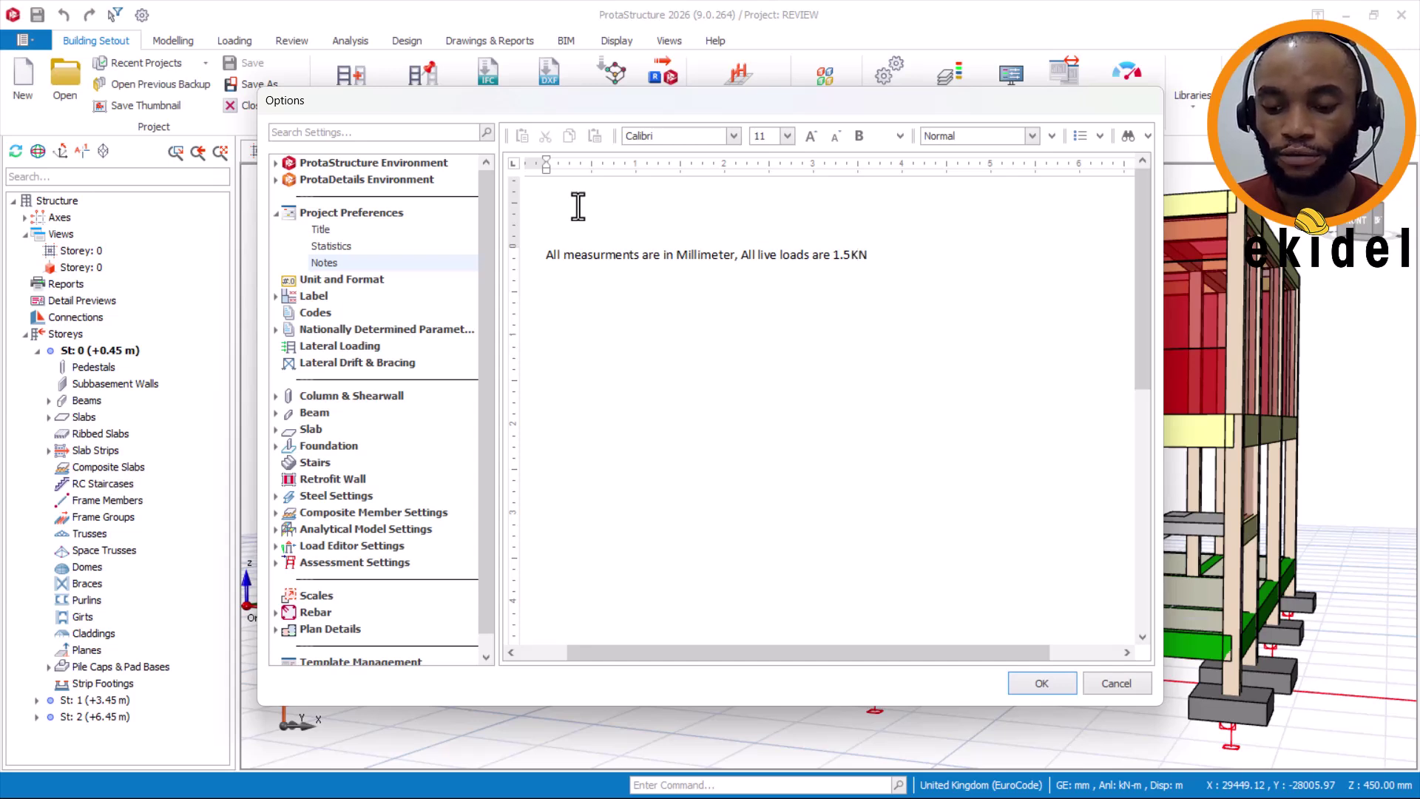
{"action": "type", "text": "/"}
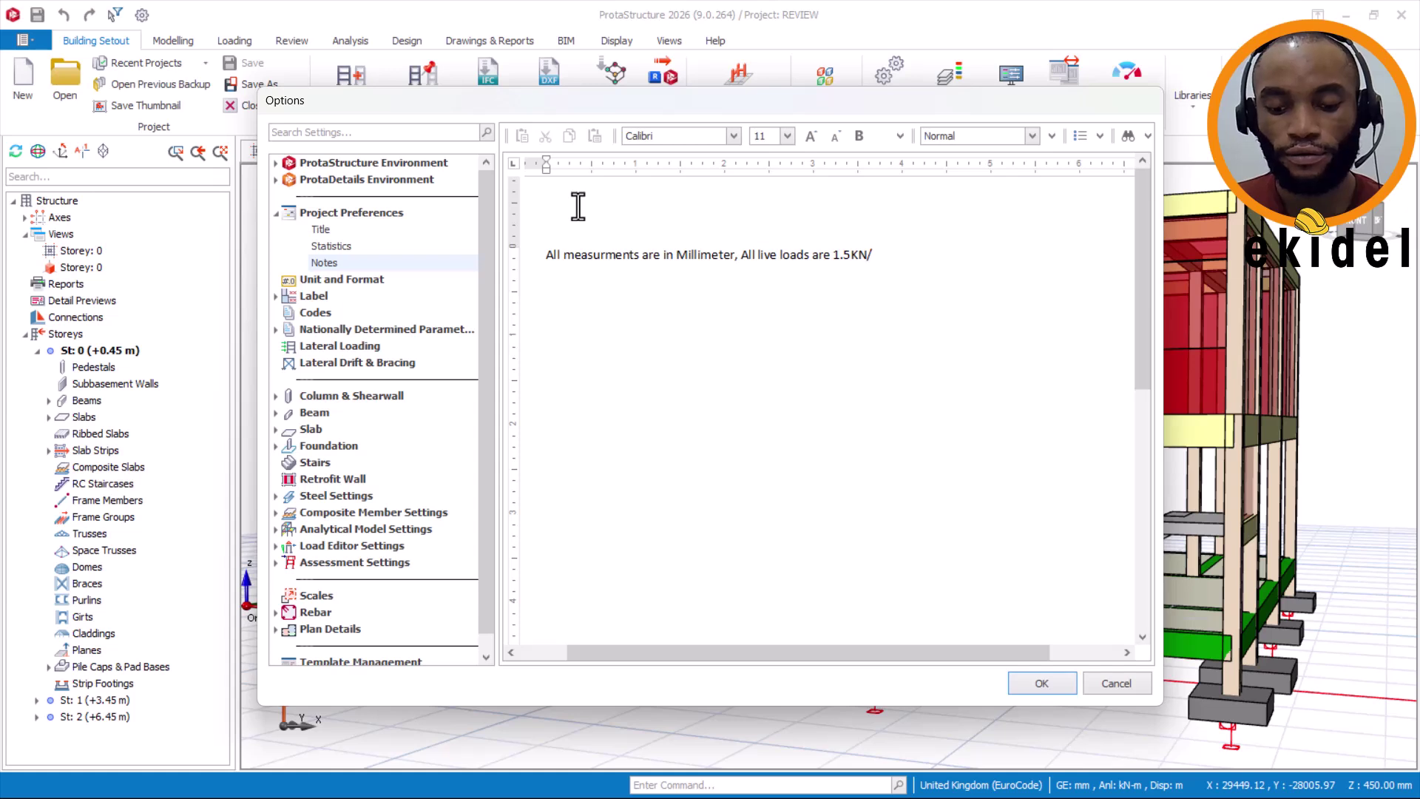
{"action": "type", "text": "m2"}
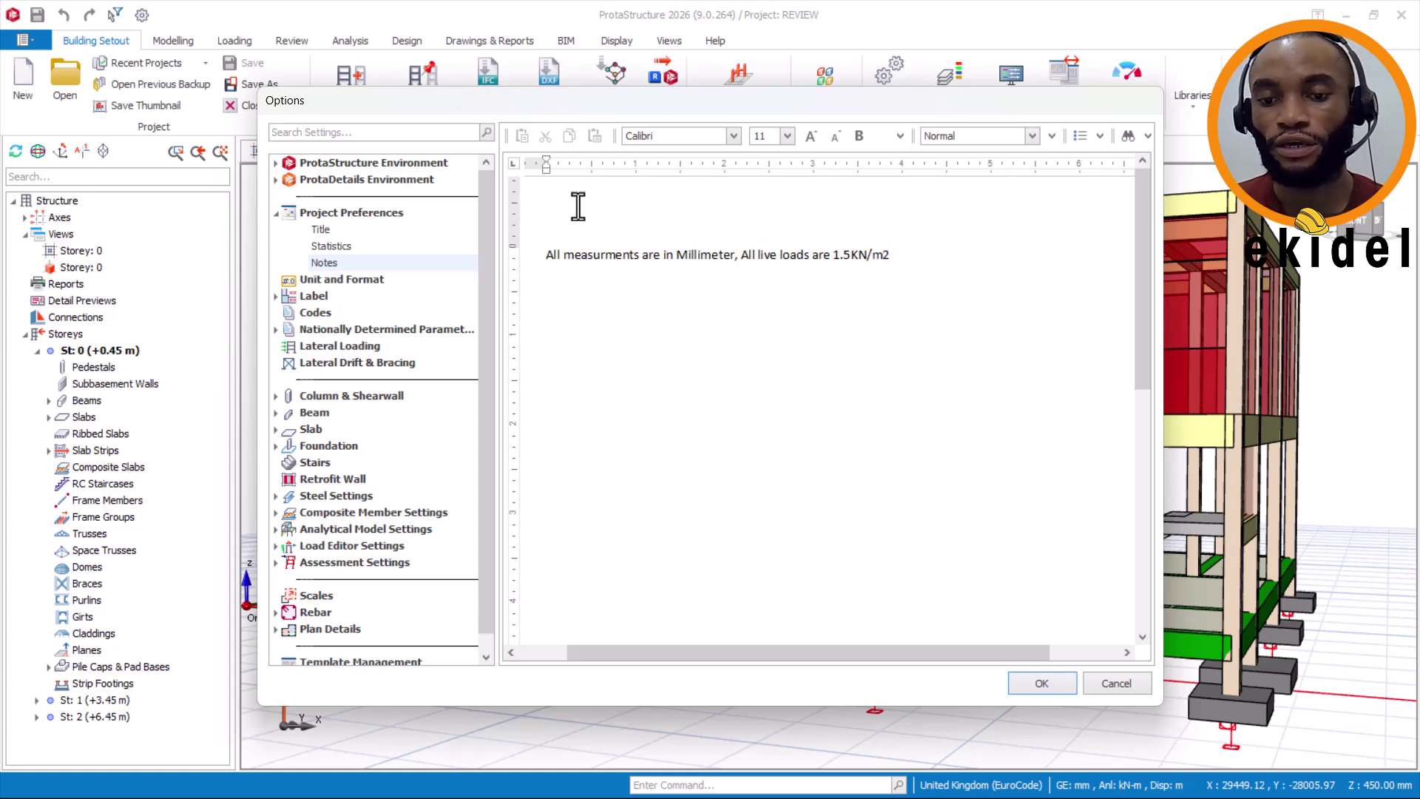
{"action": "key", "text": "Return"}
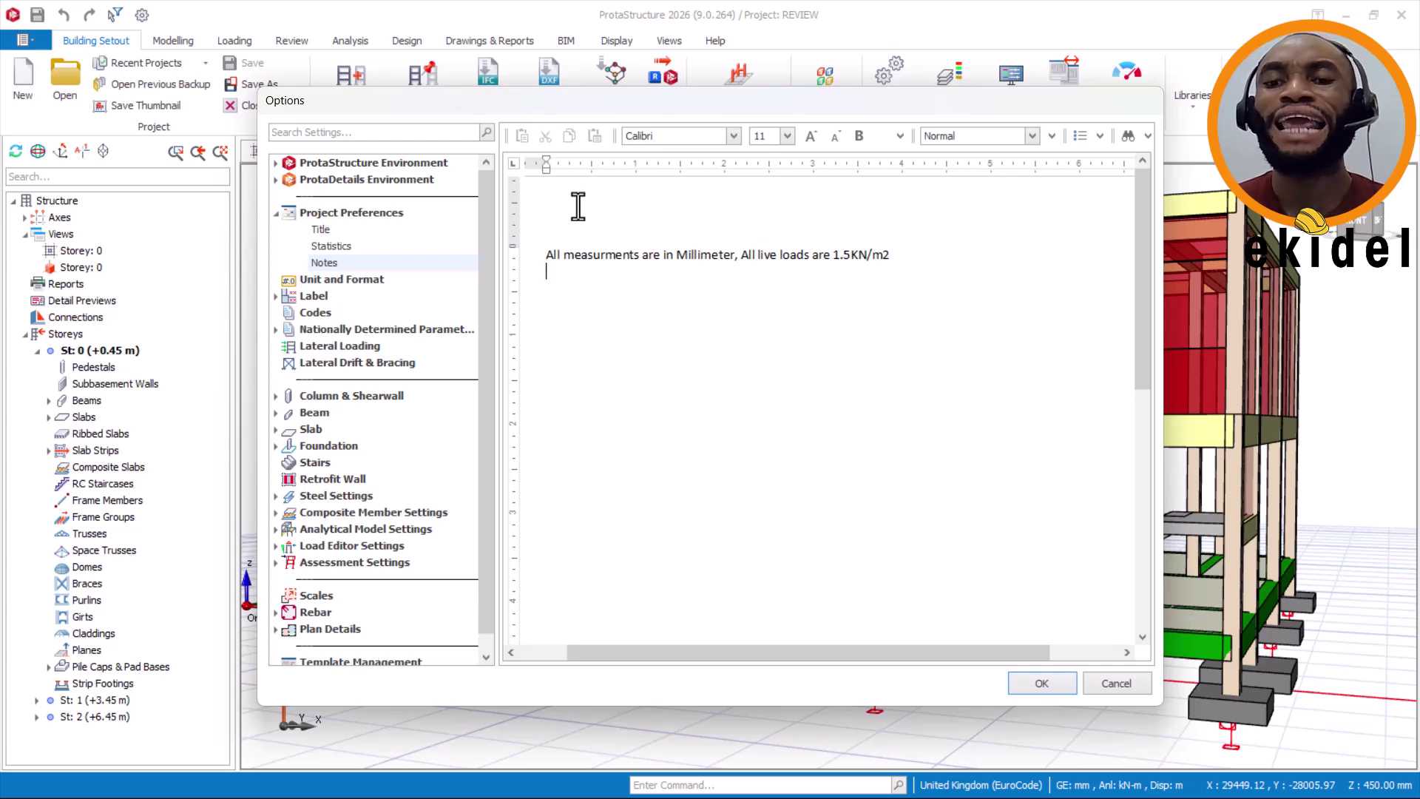
Split the project note so that the live load statement starts on its own line below the measurement statement
{"action": "left_click", "coordinate": [740, 254]}
{"action": "key", "text": "Return"}
{"action": "key", "text": "BackSpace"}
{"action": "type", "text": "2"}
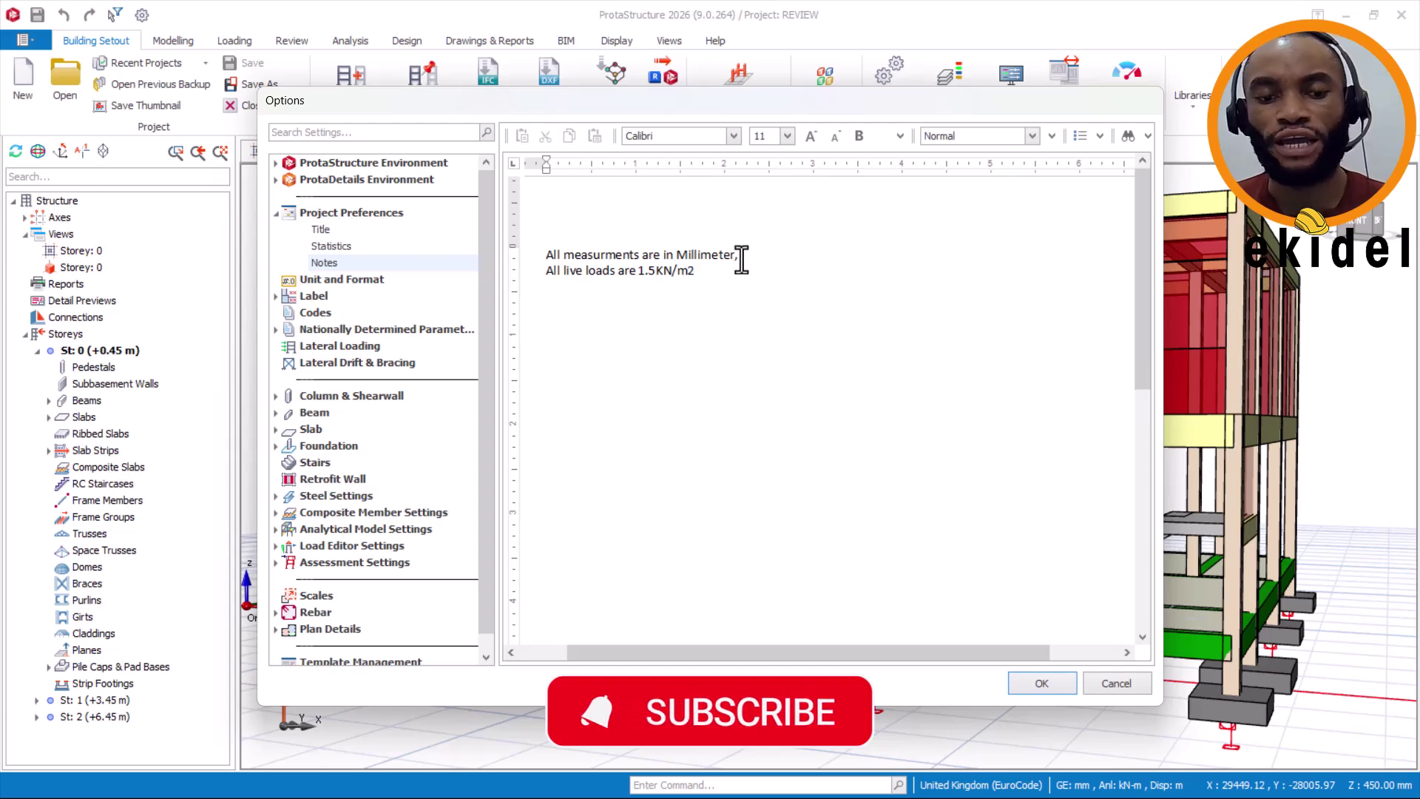
View the project's general member statistics for all storeys, and save the project with the accepted preferences
{"action": "left_click", "coordinate": [343, 247]}
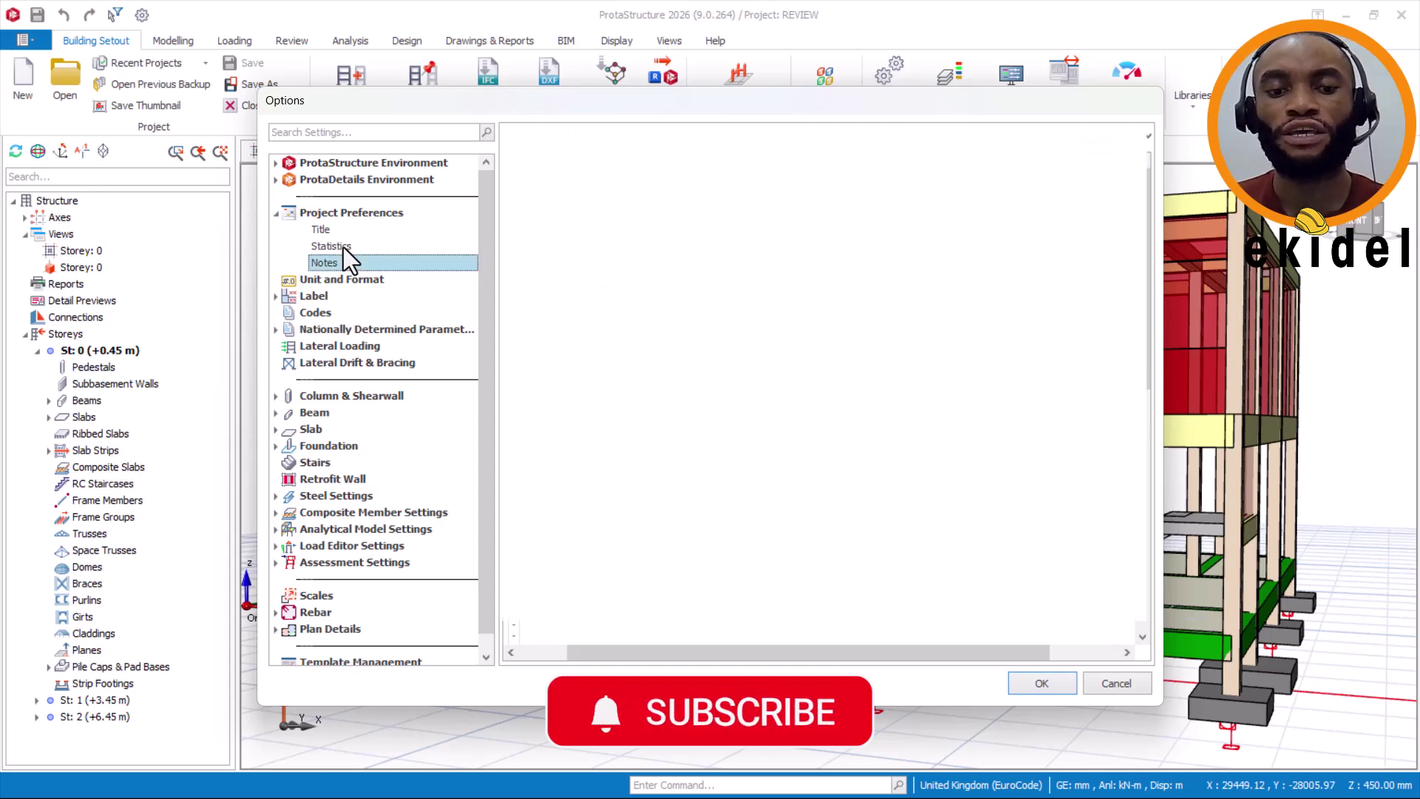
{"action": "left_click", "coordinate": [343, 246]}
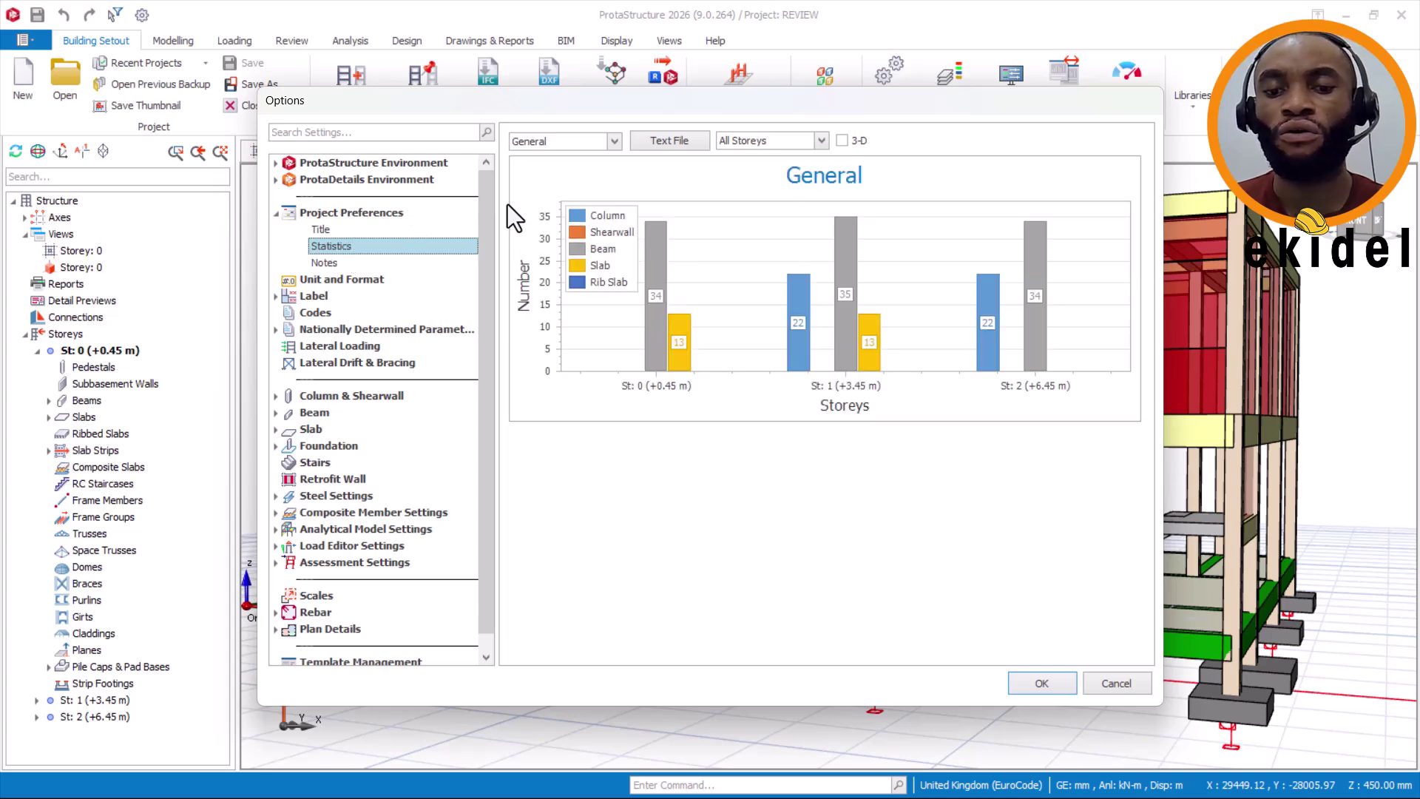
{"action": "left_click", "coordinate": [1043, 684]}
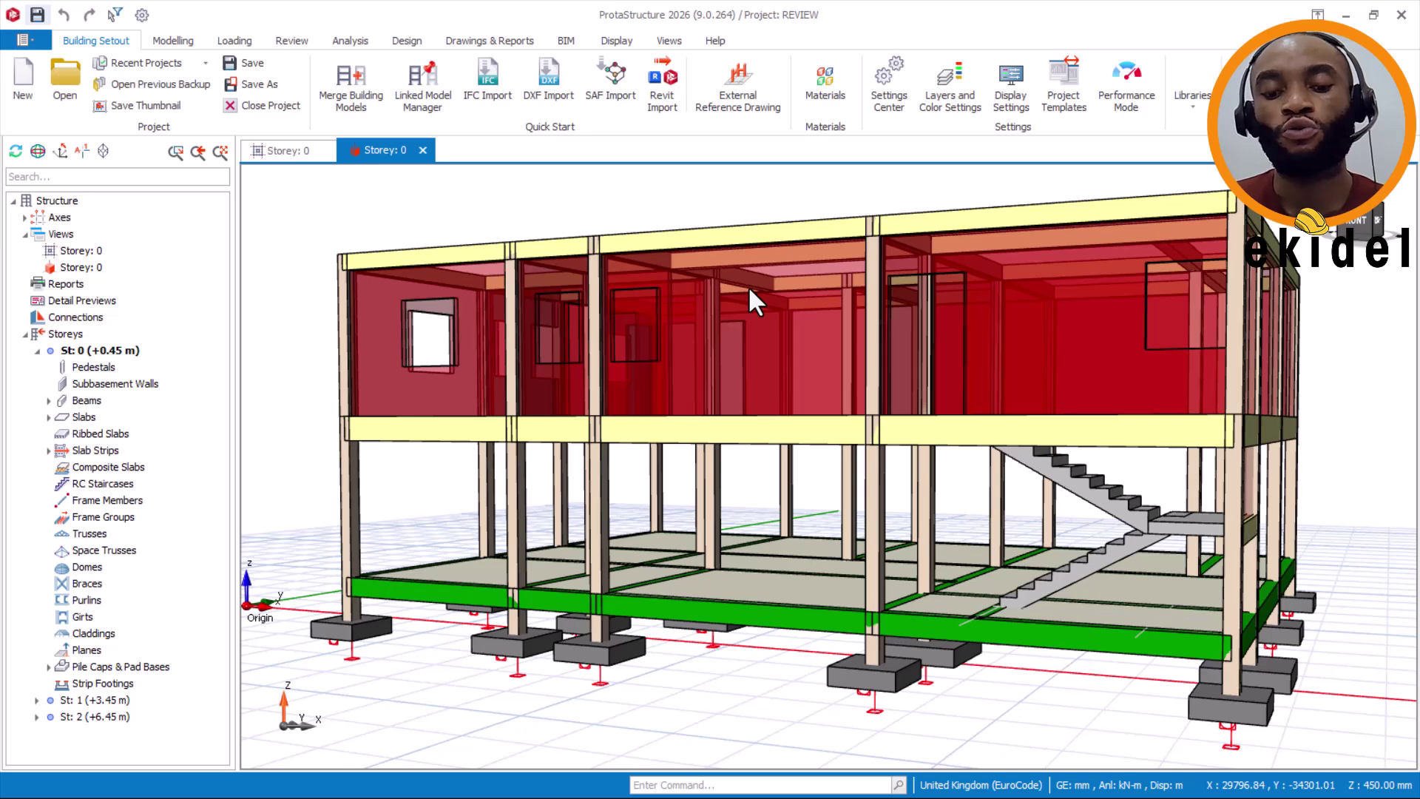
{"action": "key", "text": "ctrl+s"}
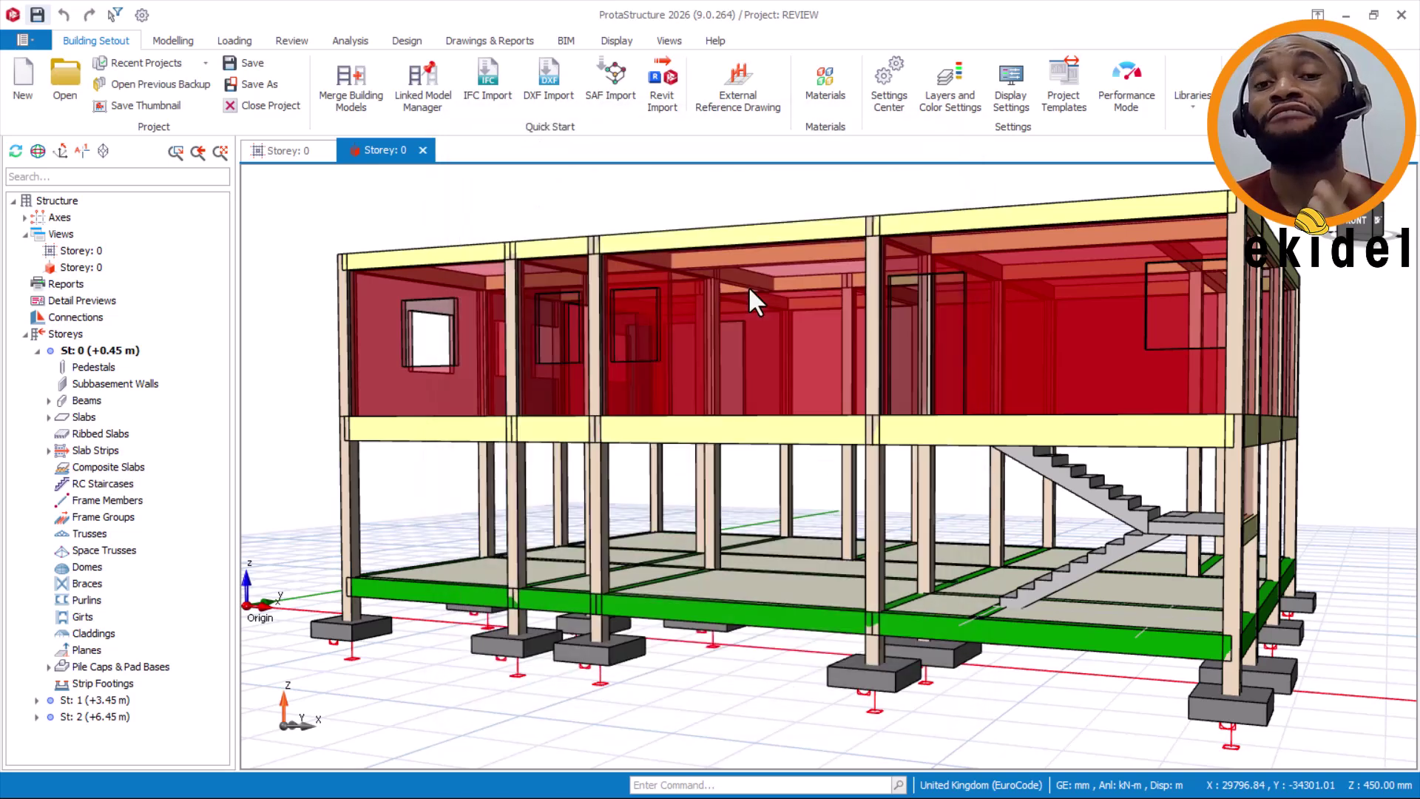
{"action": "mouse_move", "coordinate": [750, 291]}
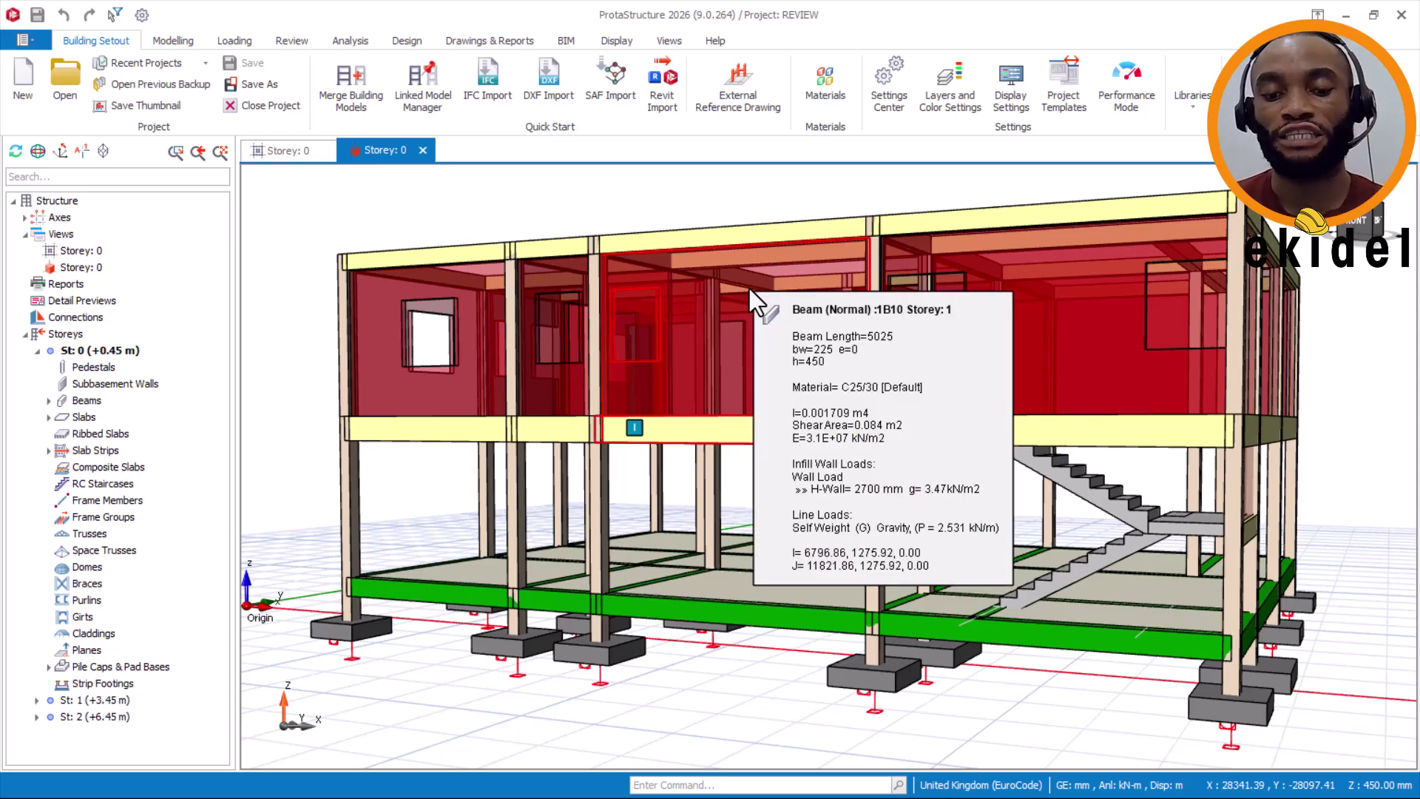
{"action": "scroll", "coordinate": [724, 474], "scroll_direction": "up", "scroll_amount": 3}
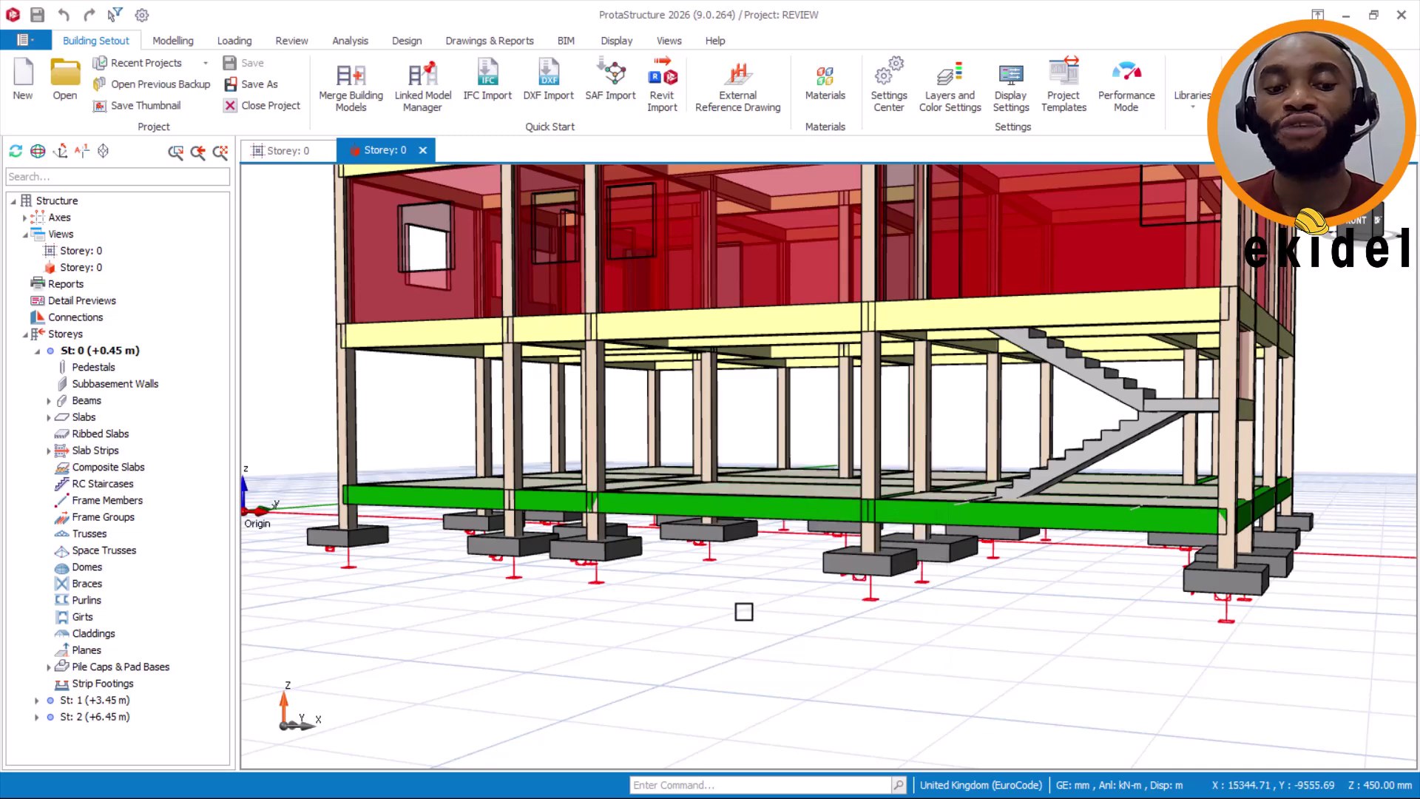
Open the pad and pile base results printout for all bases at storey 0 and look through its member list
{"action": "mouse_move", "coordinate": [777, 550]}
{"action": "middle_mouse_down"}
{"action": "mouse_move", "coordinate": [795, 588]}
{"action": "mouse_move", "coordinate": [846, 614]}
{"action": "mouse_move", "coordinate": [850, 602]}
{"action": "mouse_move", "coordinate": [799, 609]}
{"action": "mouse_move", "coordinate": [792, 562]}
{"action": "middle_mouse_up"}
{"action": "scroll", "coordinate": [780, 568], "scroll_direction": "up", "scroll_amount": 2}
{"action": "scroll", "coordinate": [795, 589], "scroll_direction": "up", "scroll_amount": 3}
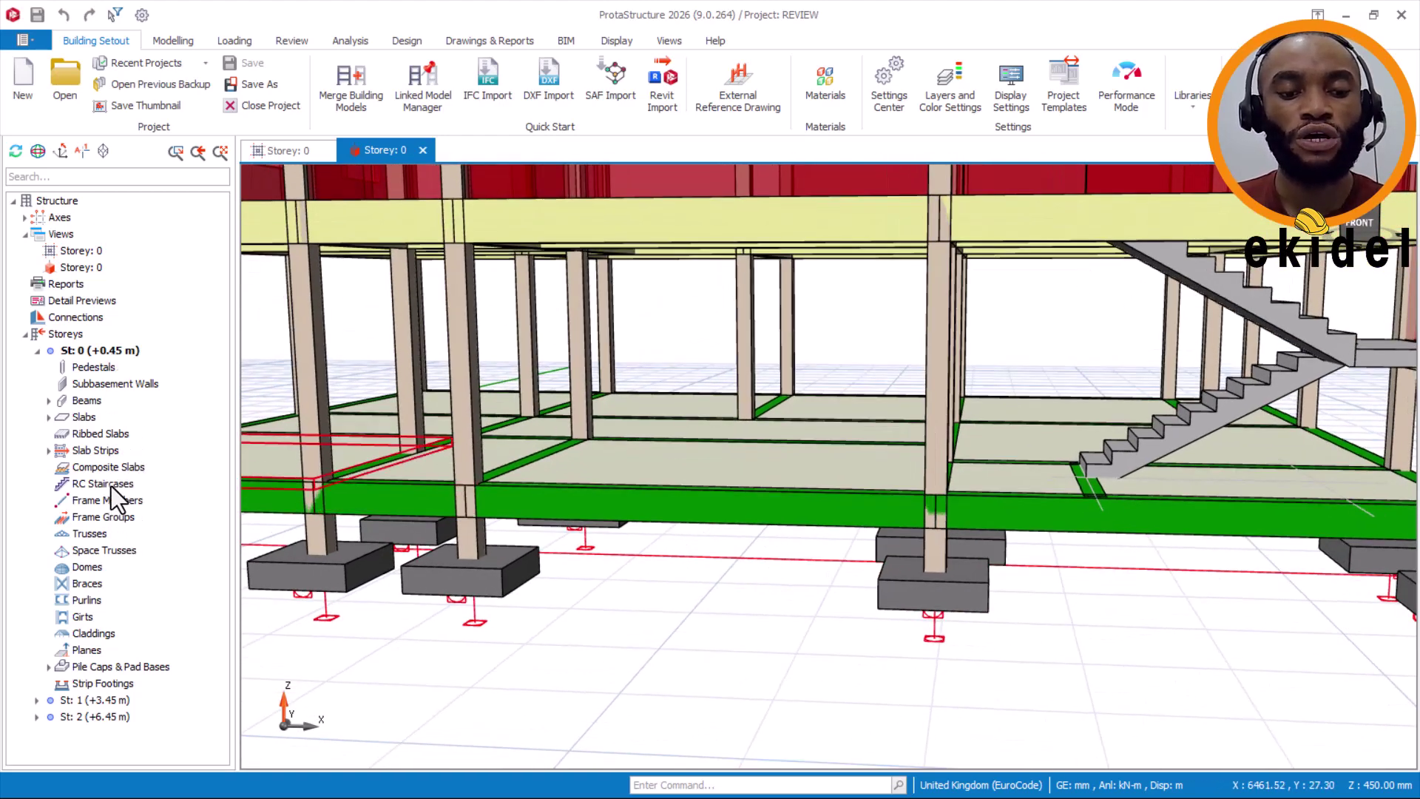
{"action": "left_click", "coordinate": [98, 668]}
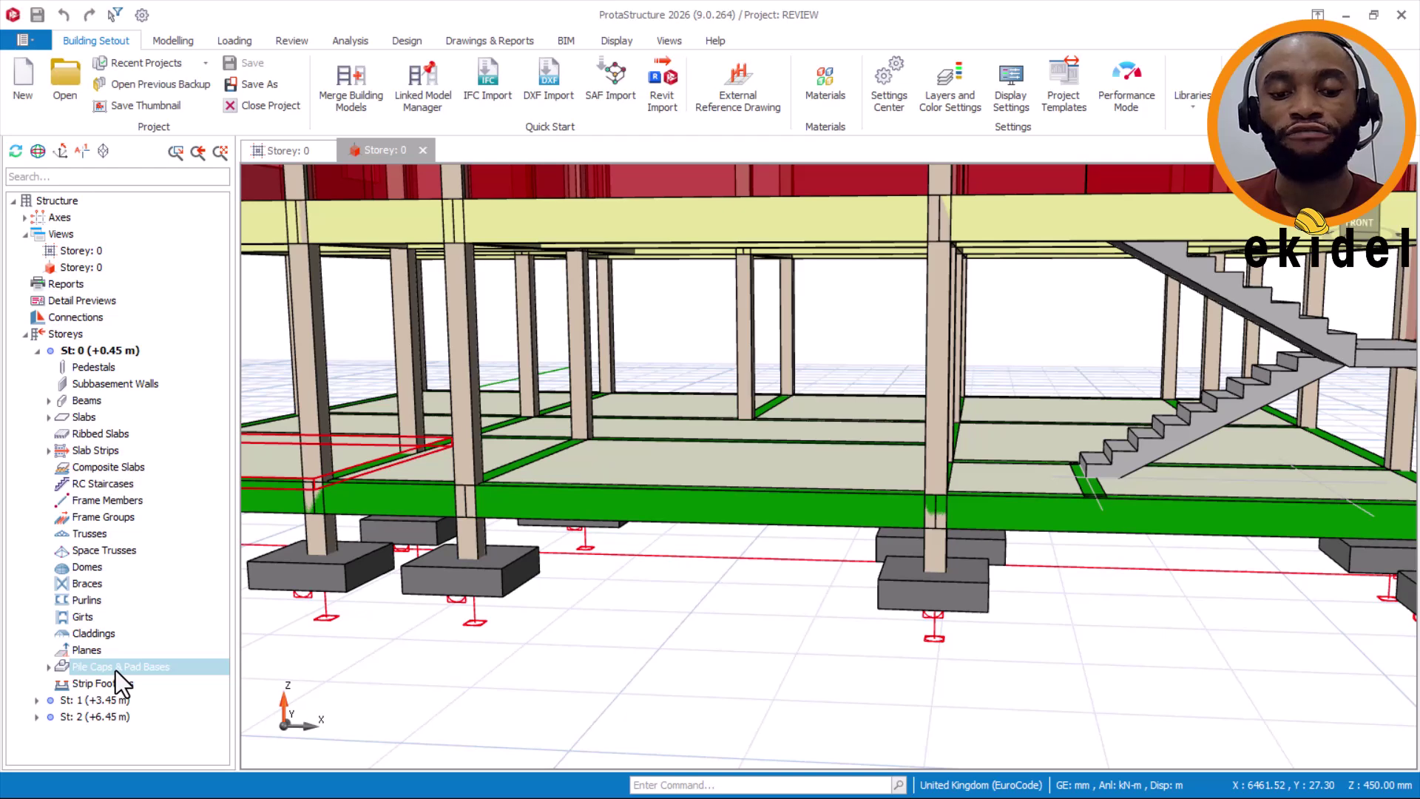
{"action": "right_click", "coordinate": [115, 671]}
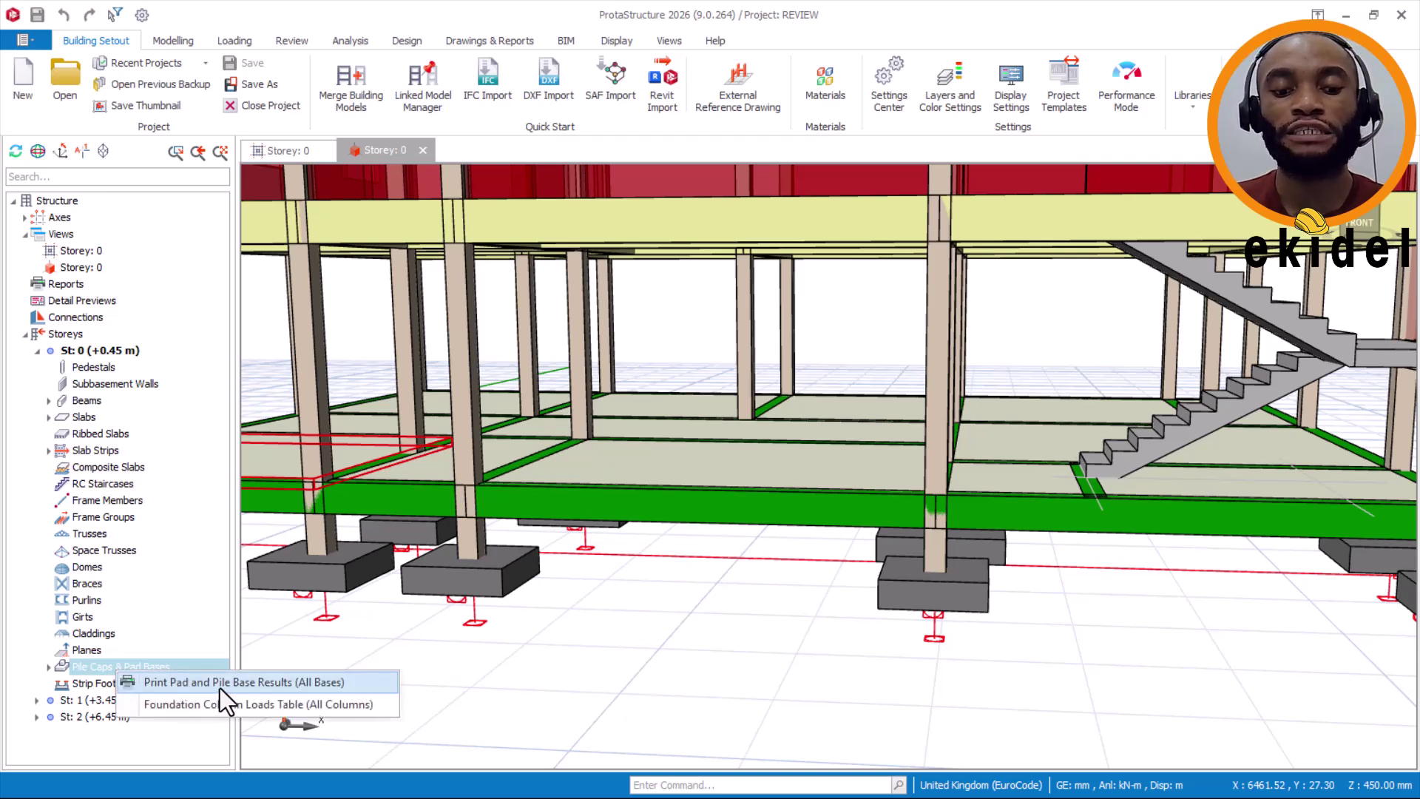
{"action": "left_click", "coordinate": [273, 685]}
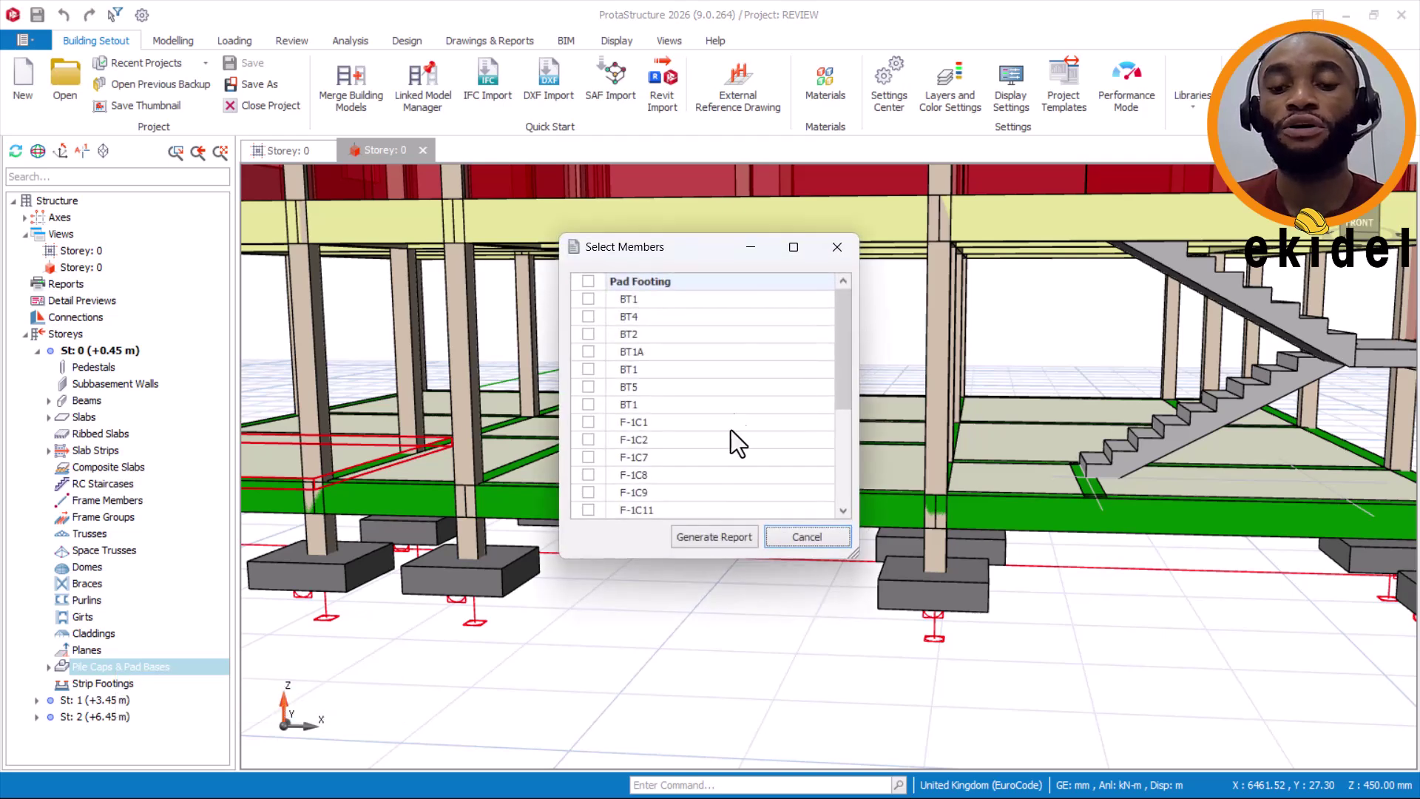
{"action": "scroll", "coordinate": [677, 407], "scroll_direction": "down", "scroll_amount": 4}
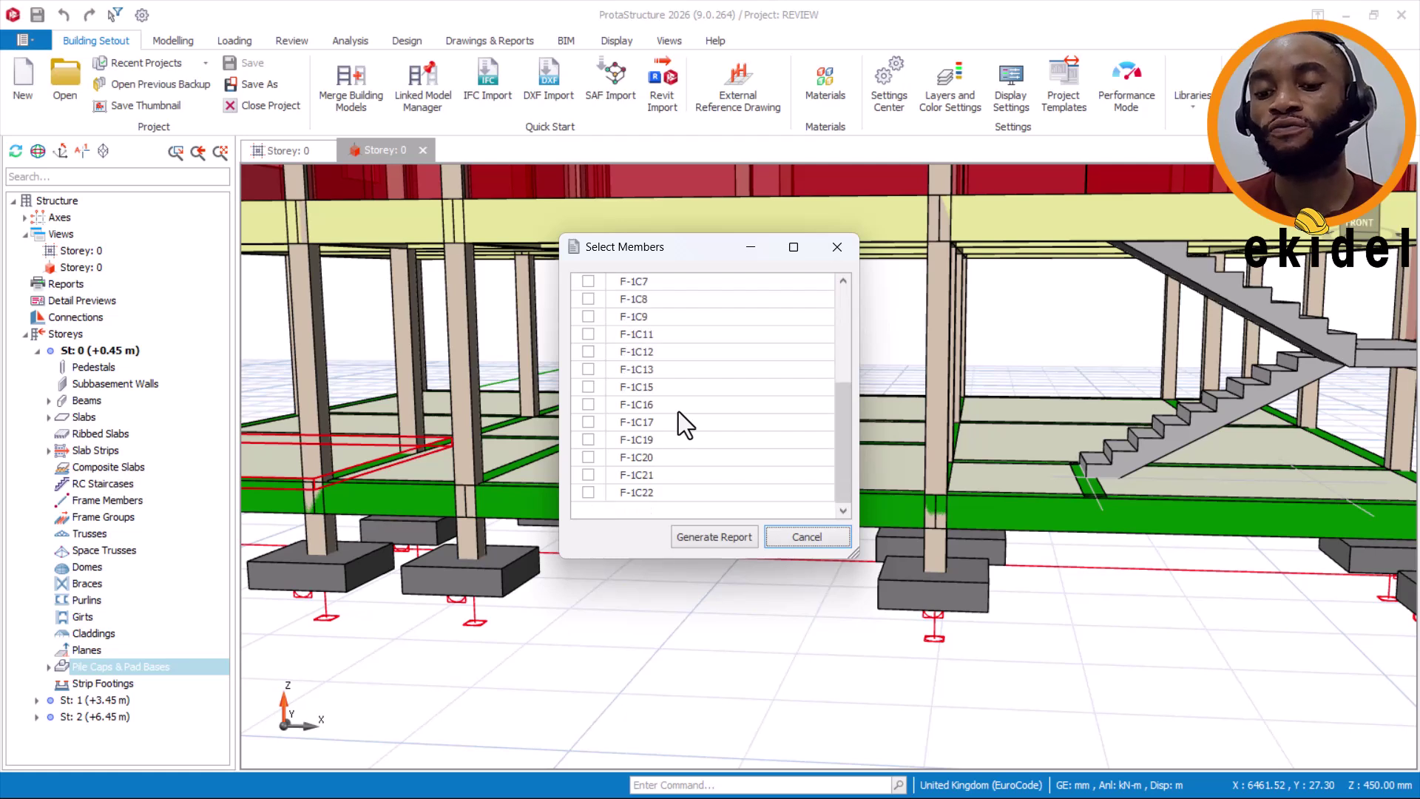
{"action": "scroll", "coordinate": [674, 405], "scroll_direction": "up", "scroll_amount": 4}
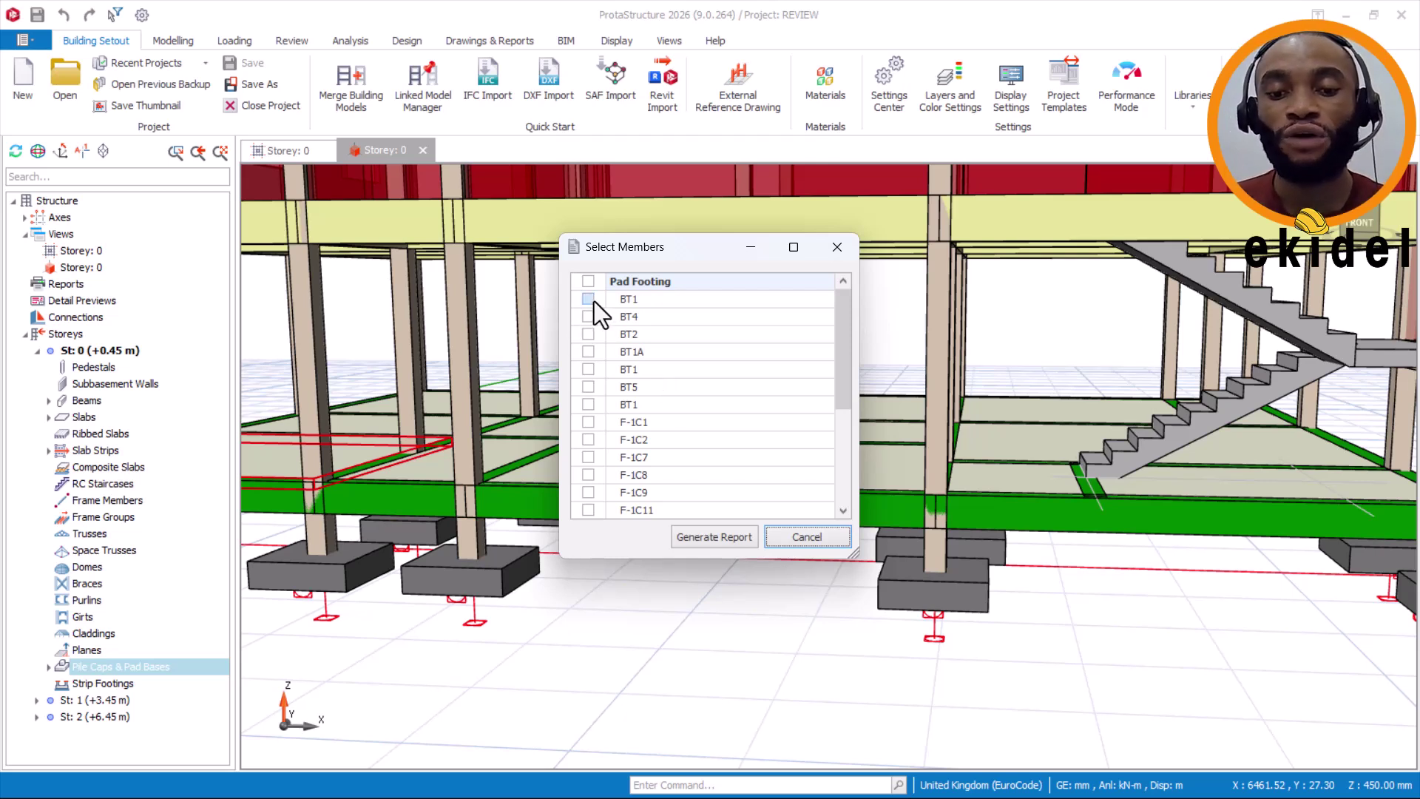
Include the individual pad footings BT1 (first and second entries), BT2 and BT5 in the report selection
{"action": "left_click", "coordinate": [631, 371]}
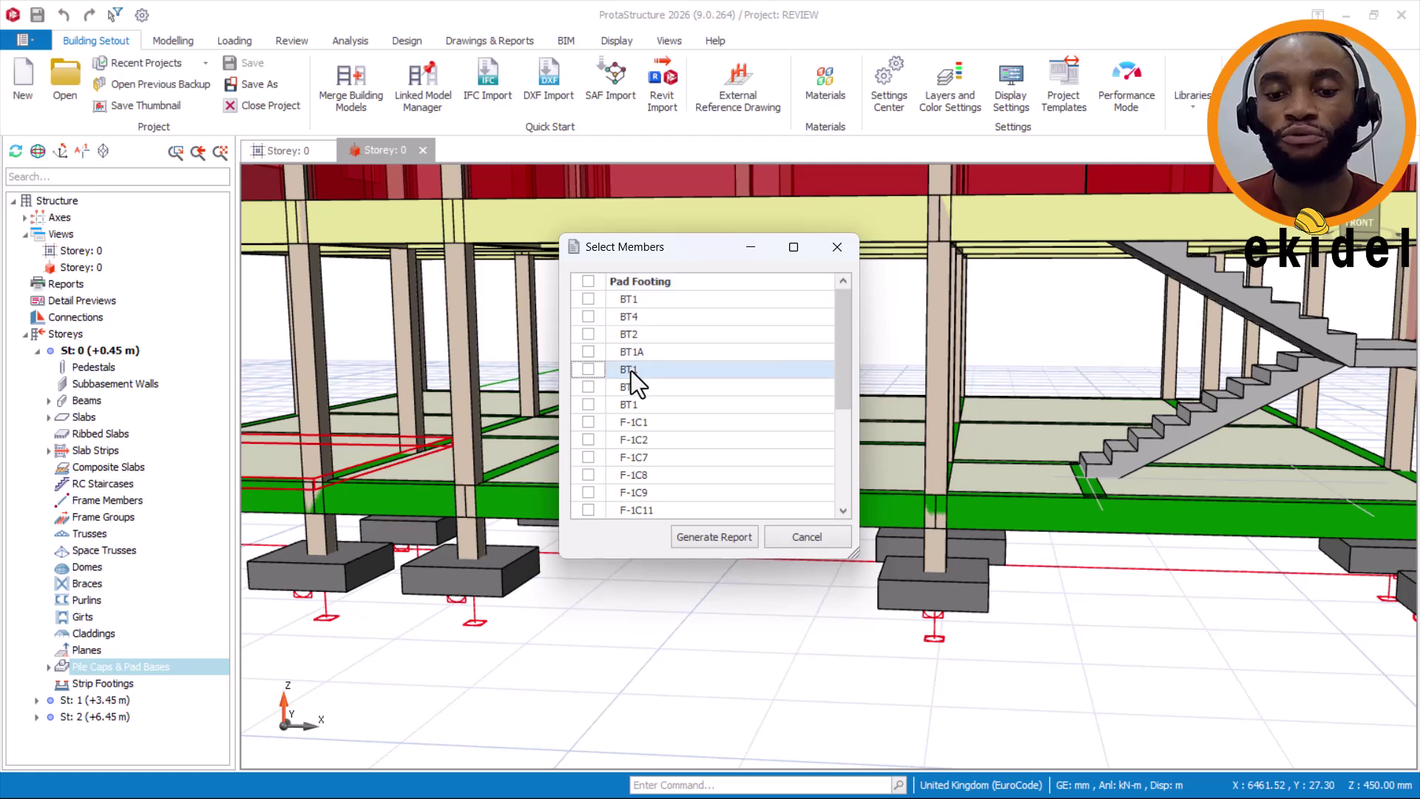
{"action": "left_click", "coordinate": [597, 299]}
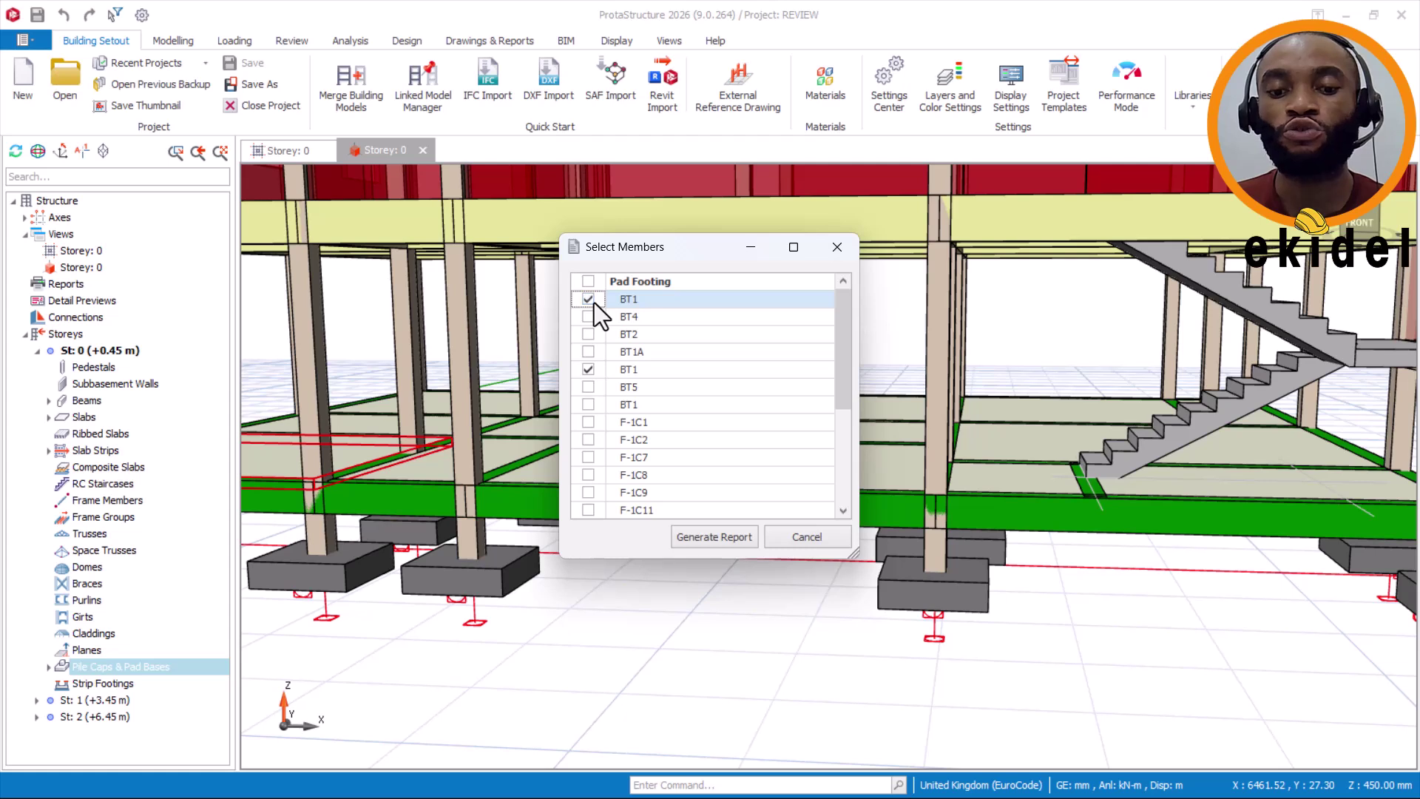
{"action": "left_click", "coordinate": [590, 370]}
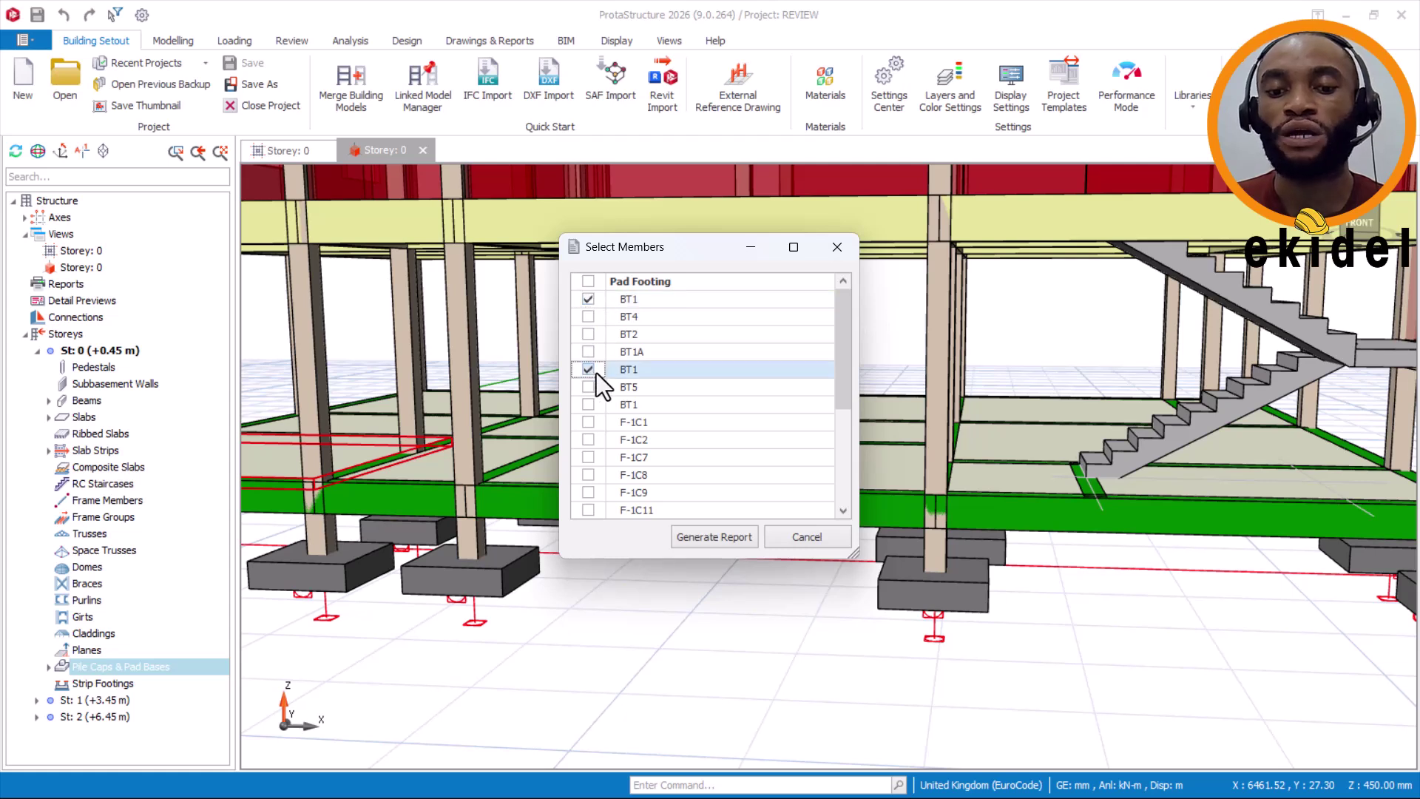
{"action": "left_click", "coordinate": [589, 334]}
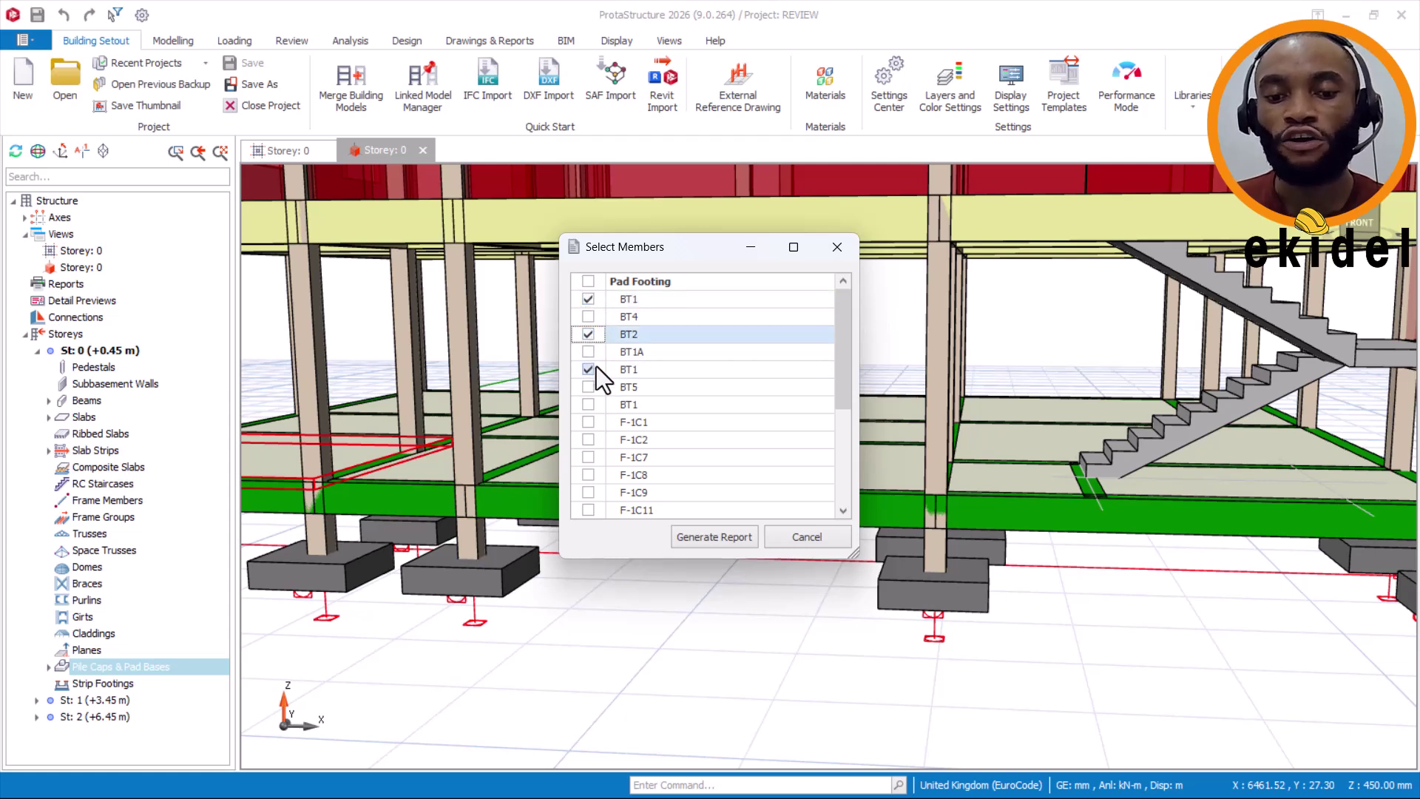
{"action": "left_click", "coordinate": [593, 356]}
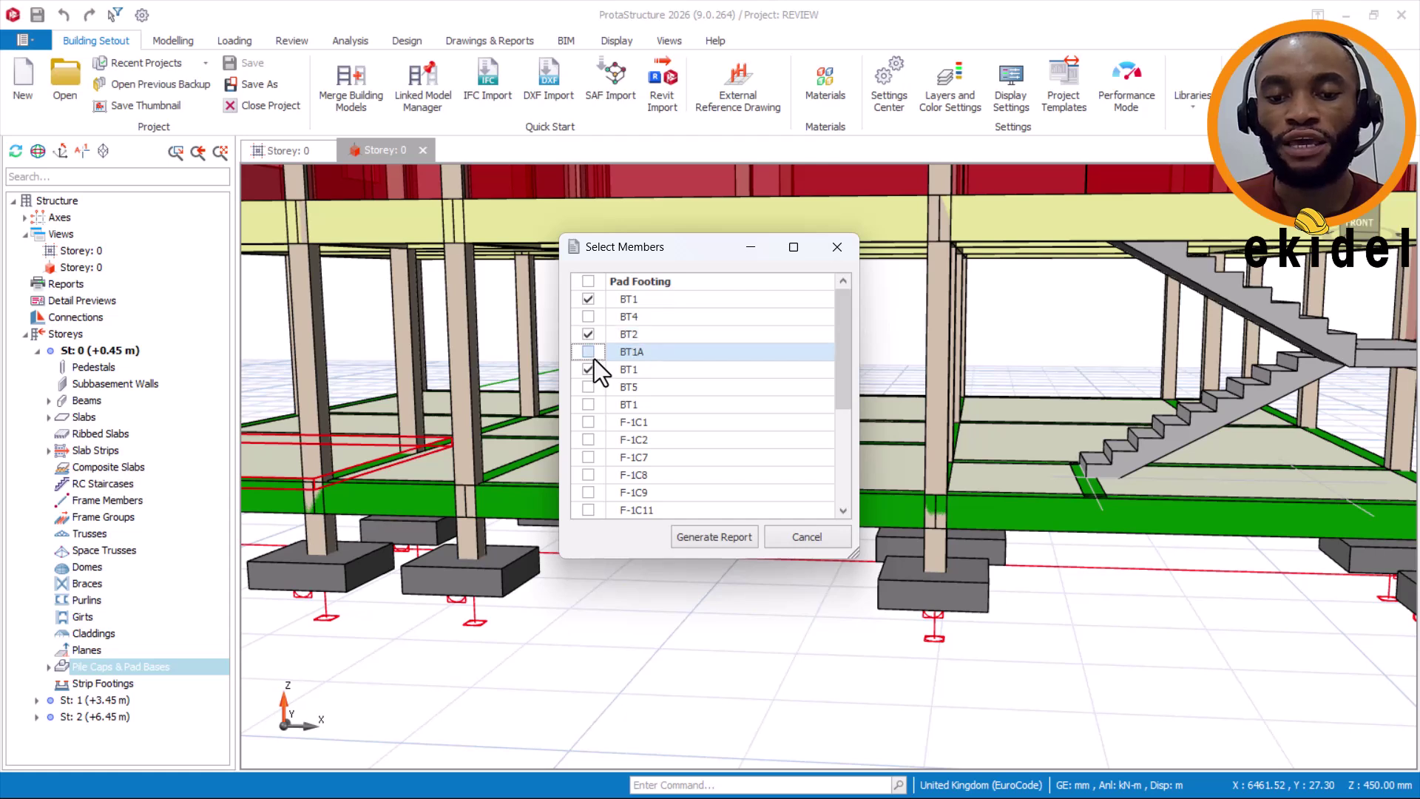
{"action": "left_click", "coordinate": [587, 388]}
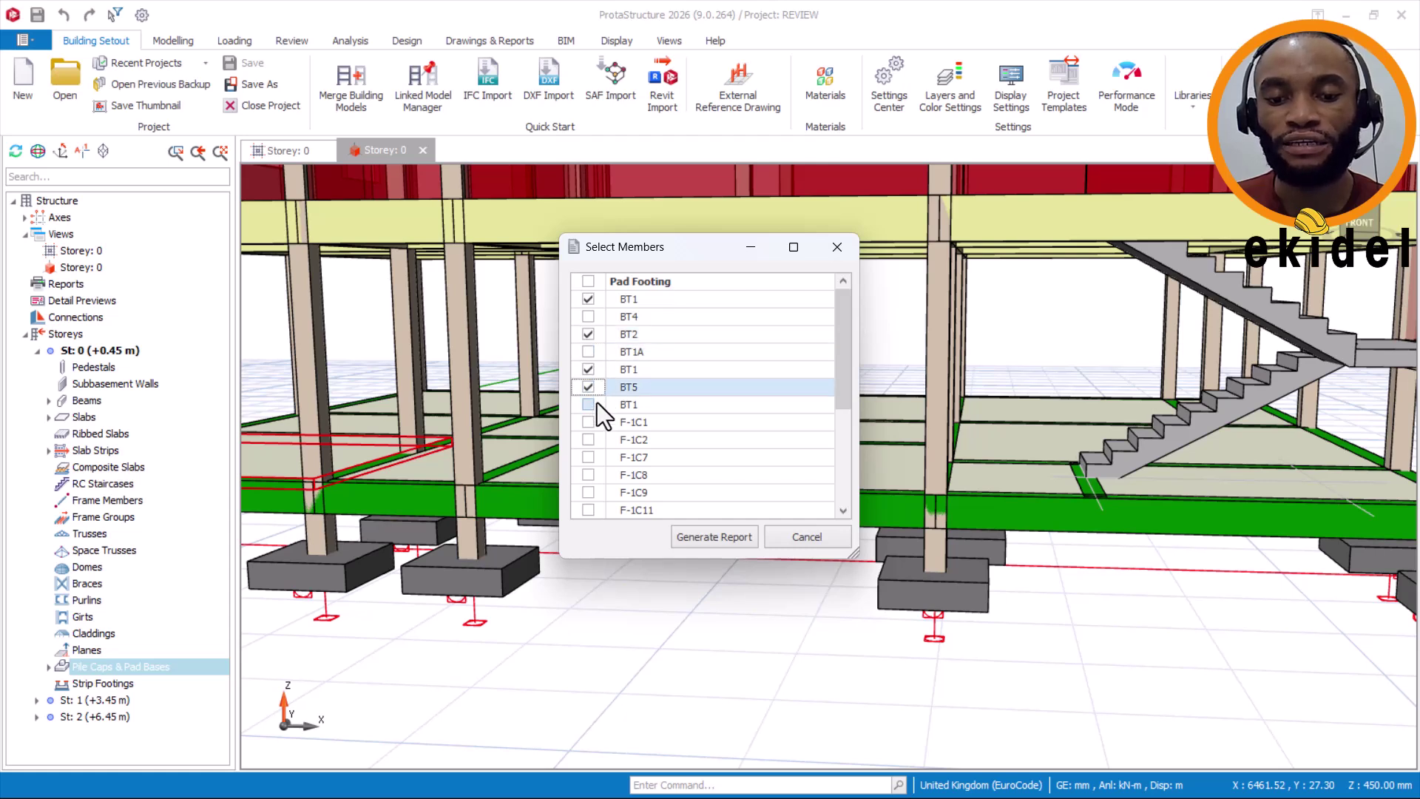
{"action": "left_click", "coordinate": [592, 320]}
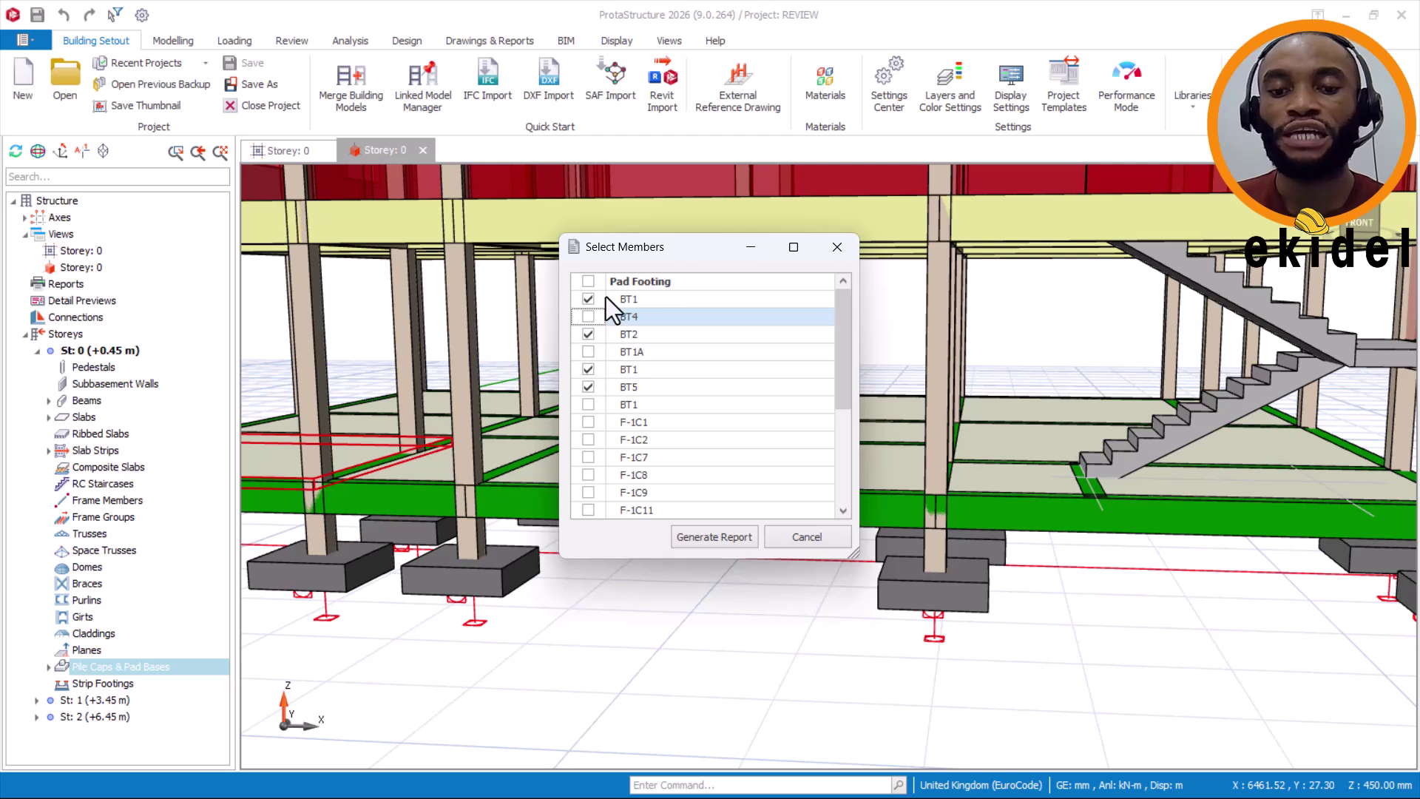
{"action": "scroll", "coordinate": [610, 350], "scroll_direction": "down", "scroll_amount": 3}
{"action": "scroll", "coordinate": [618, 385], "scroll_direction": "up", "scroll_amount": 3}
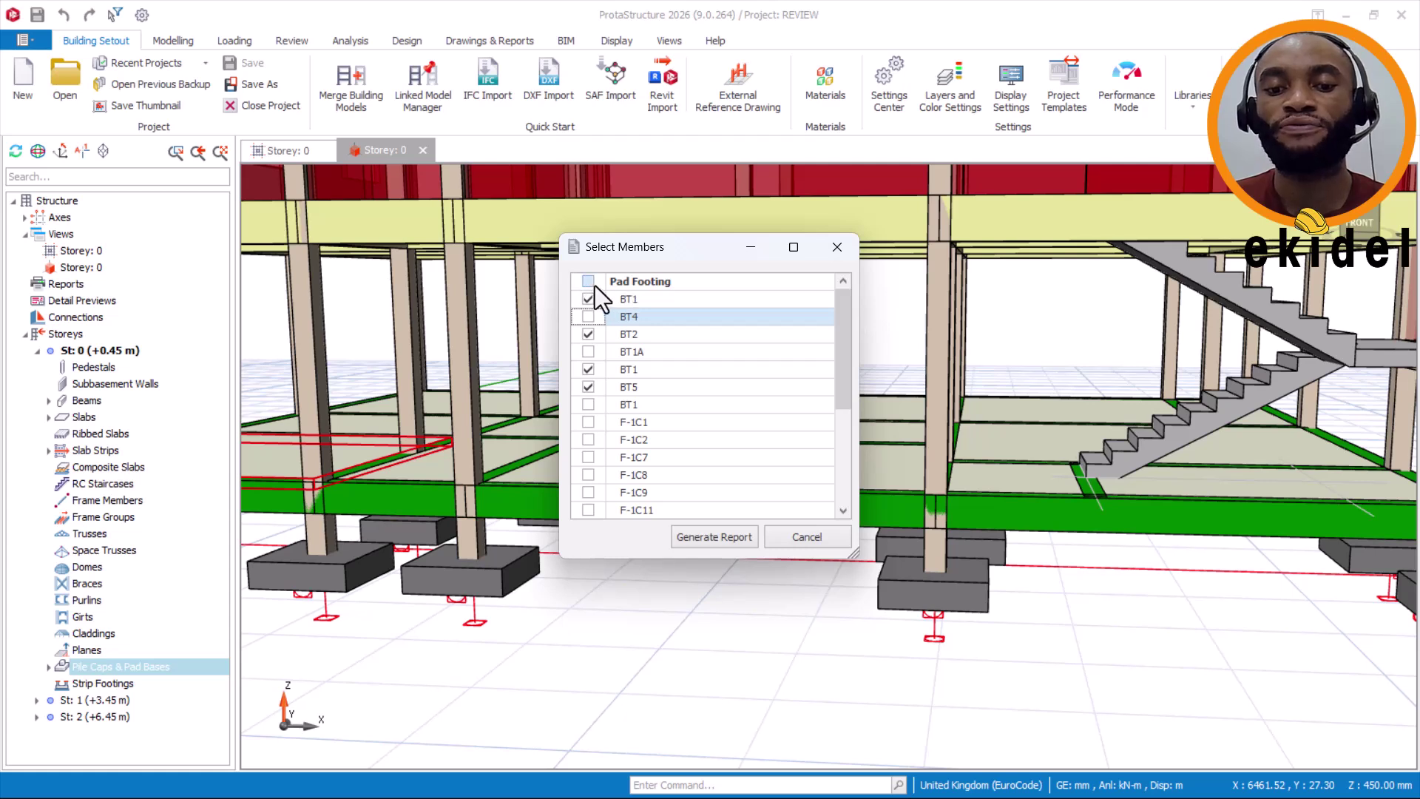
Select the whole Pad Footing group for the report and clear it again
{"action": "left_click", "coordinate": [589, 282]}
{"action": "left_click", "coordinate": [589, 282]}
{"action": "left_click", "coordinate": [589, 282]}
{"action": "left_click", "coordinate": [589, 281]}
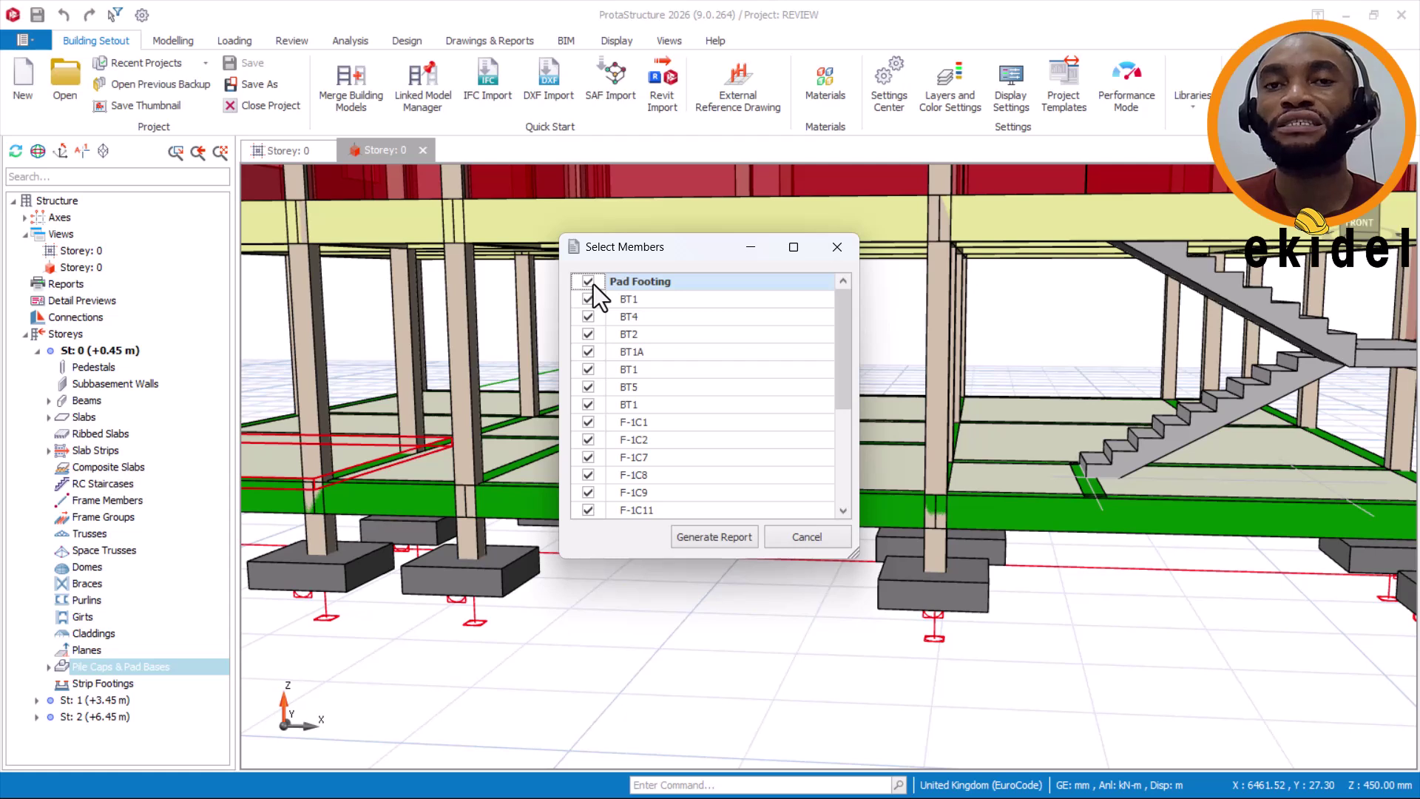
{"action": "left_click", "coordinate": [594, 284]}
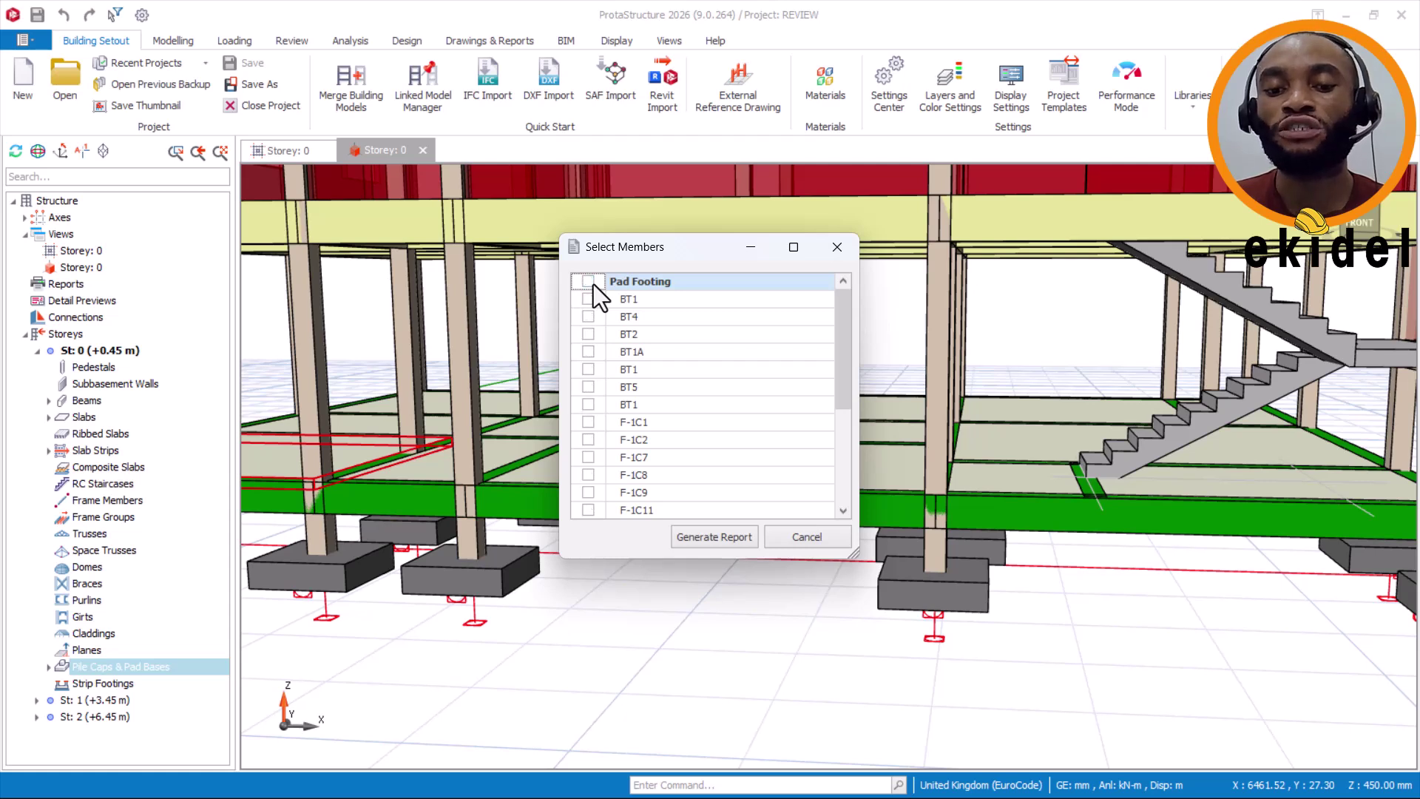
Include only the first BT1, BT4 and BT1A pad footings in the report selection
{"action": "left_click", "coordinate": [588, 300]}
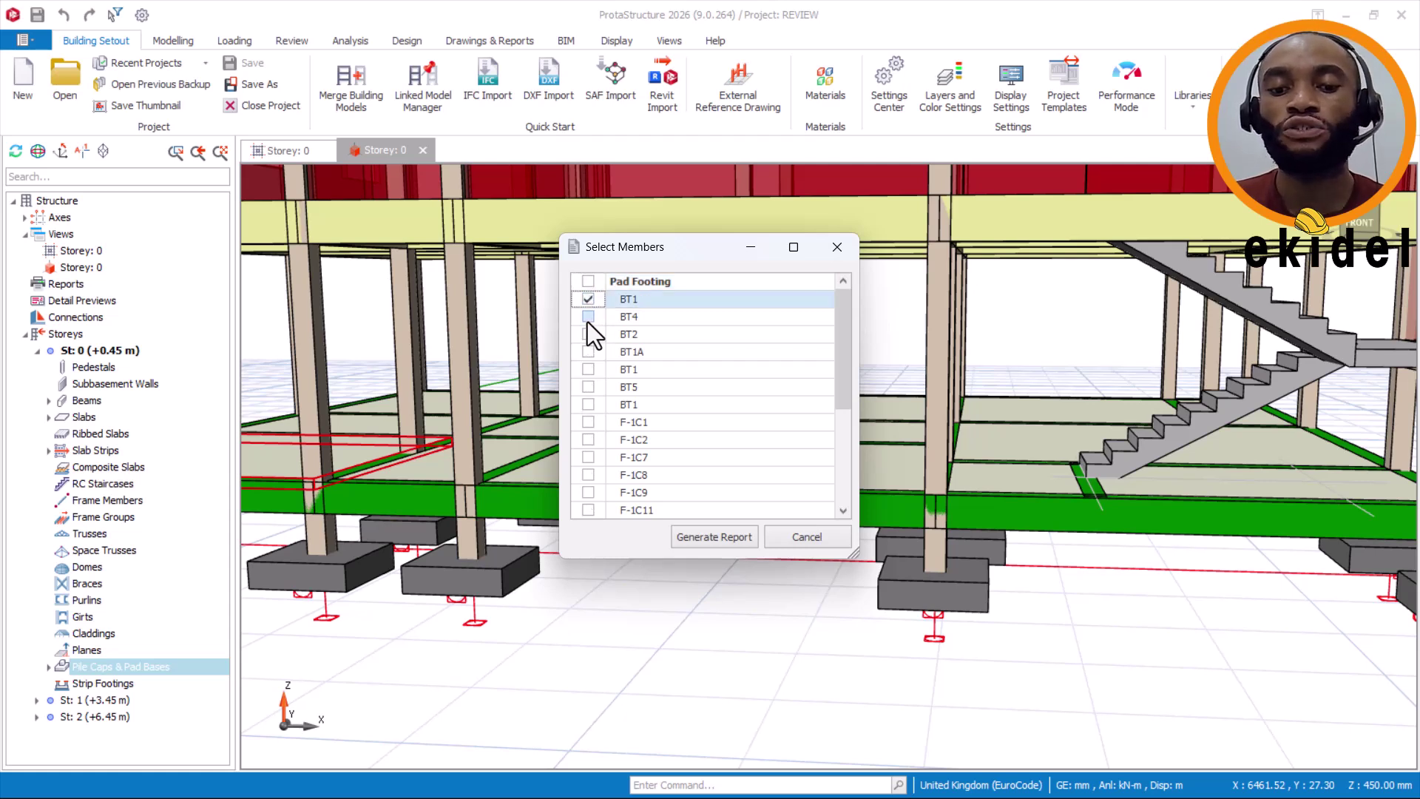
{"action": "left_click", "coordinate": [587, 322]}
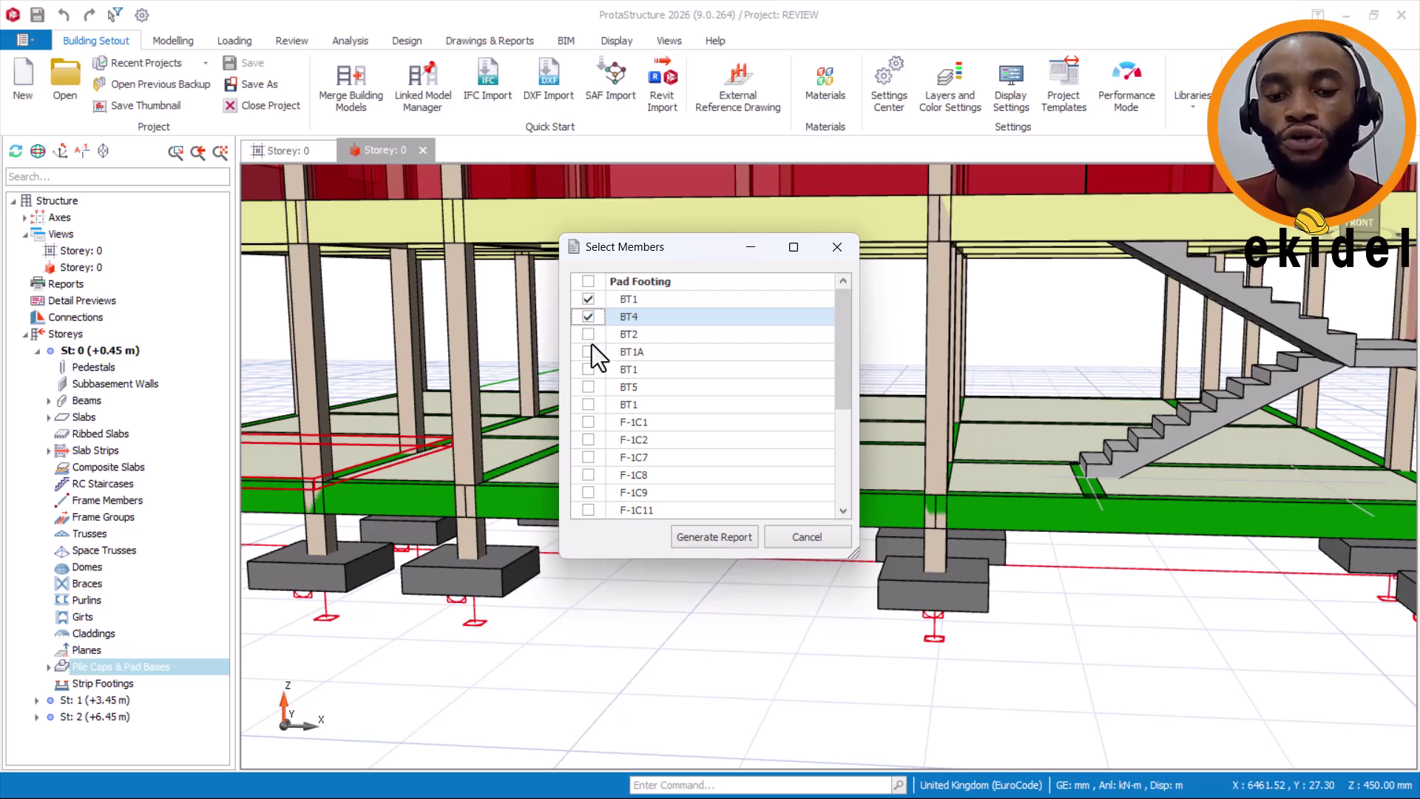
{"action": "left_click", "coordinate": [592, 339]}
{"action": "left_click", "coordinate": [587, 352]}
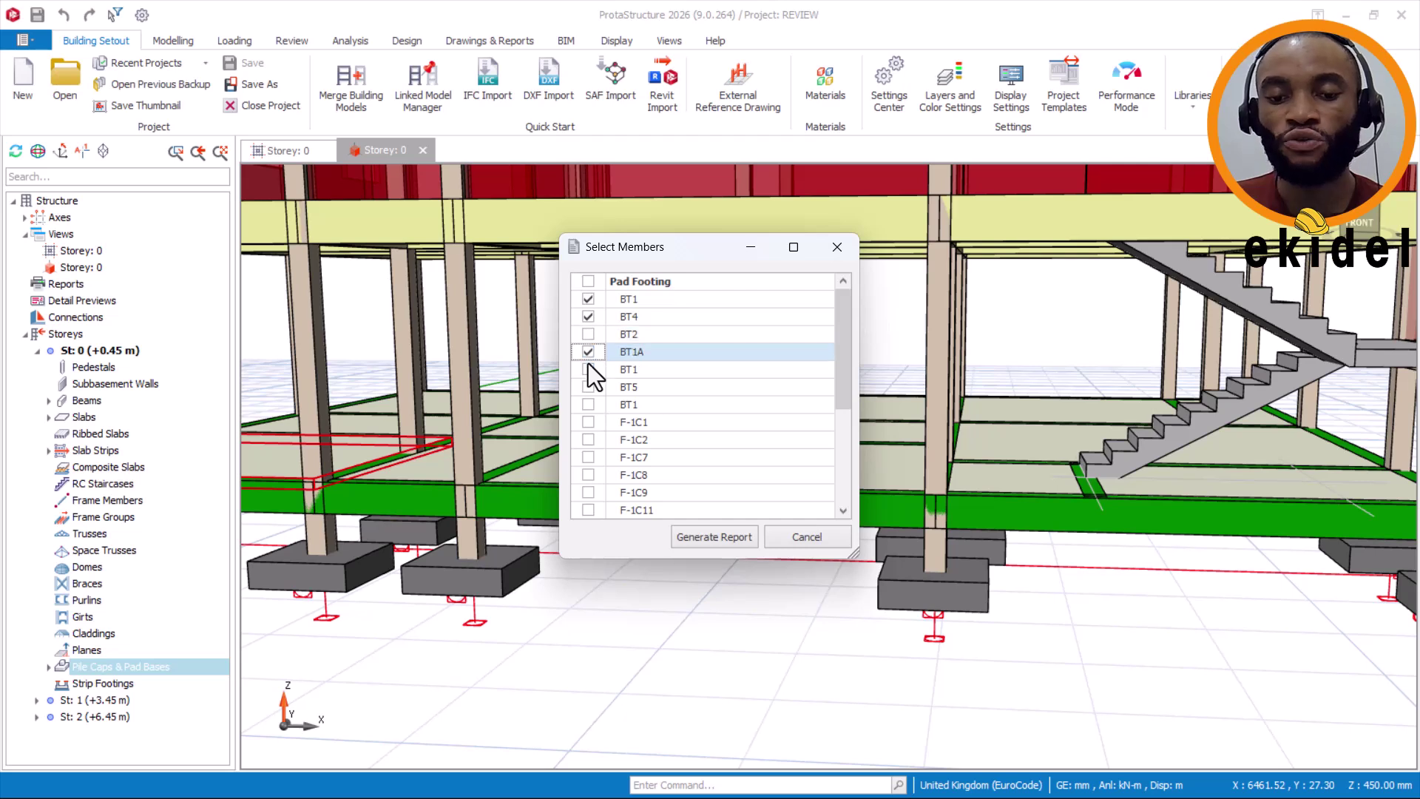
{"action": "left_click", "coordinate": [587, 384]}
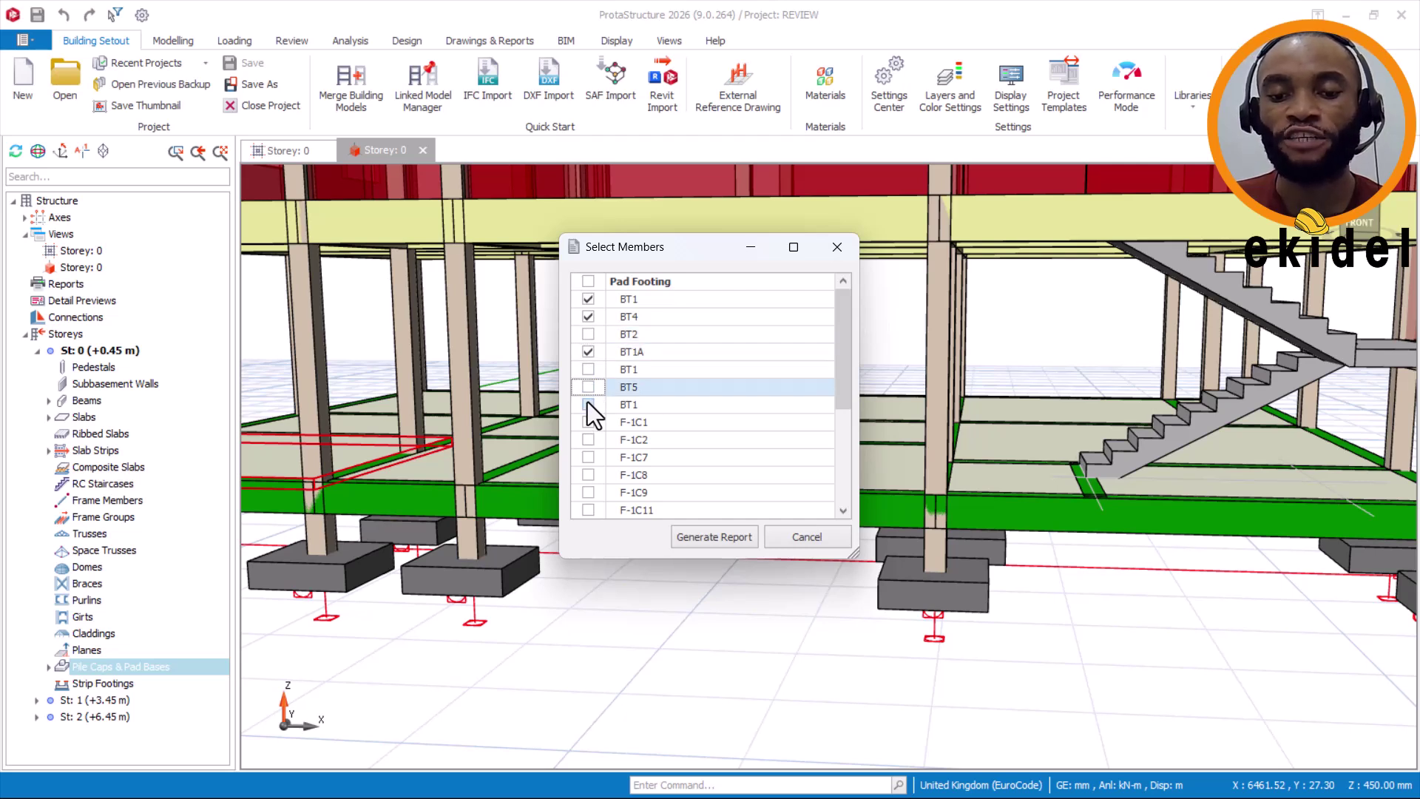
Select all pad footings in the member list and generate their design report
{"action": "scroll", "coordinate": [590, 429], "scroll_direction": "down", "scroll_amount": 3}
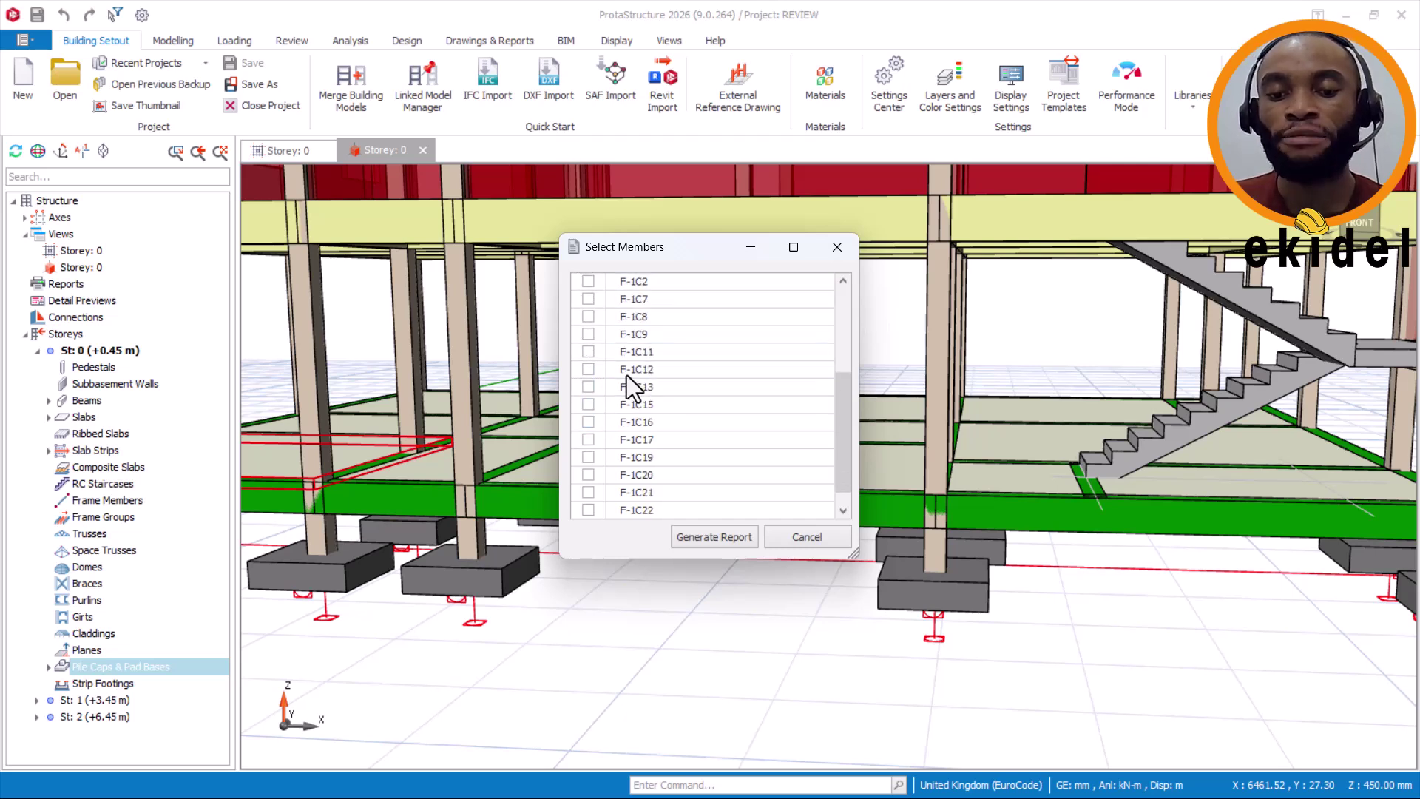
{"action": "scroll", "coordinate": [641, 415], "scroll_direction": "down", "scroll_amount": 1}
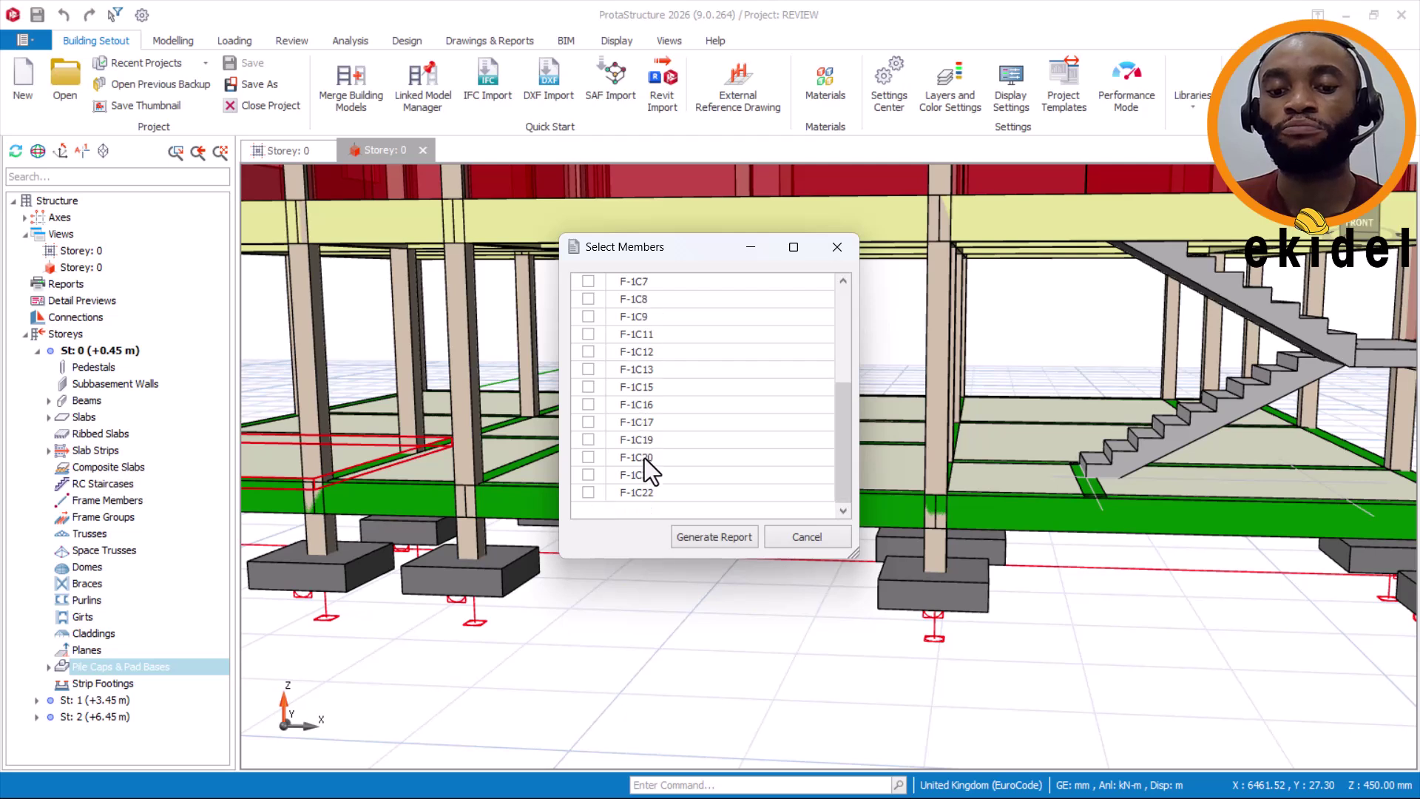
{"action": "scroll", "coordinate": [646, 473], "scroll_direction": "up", "scroll_amount": 1}
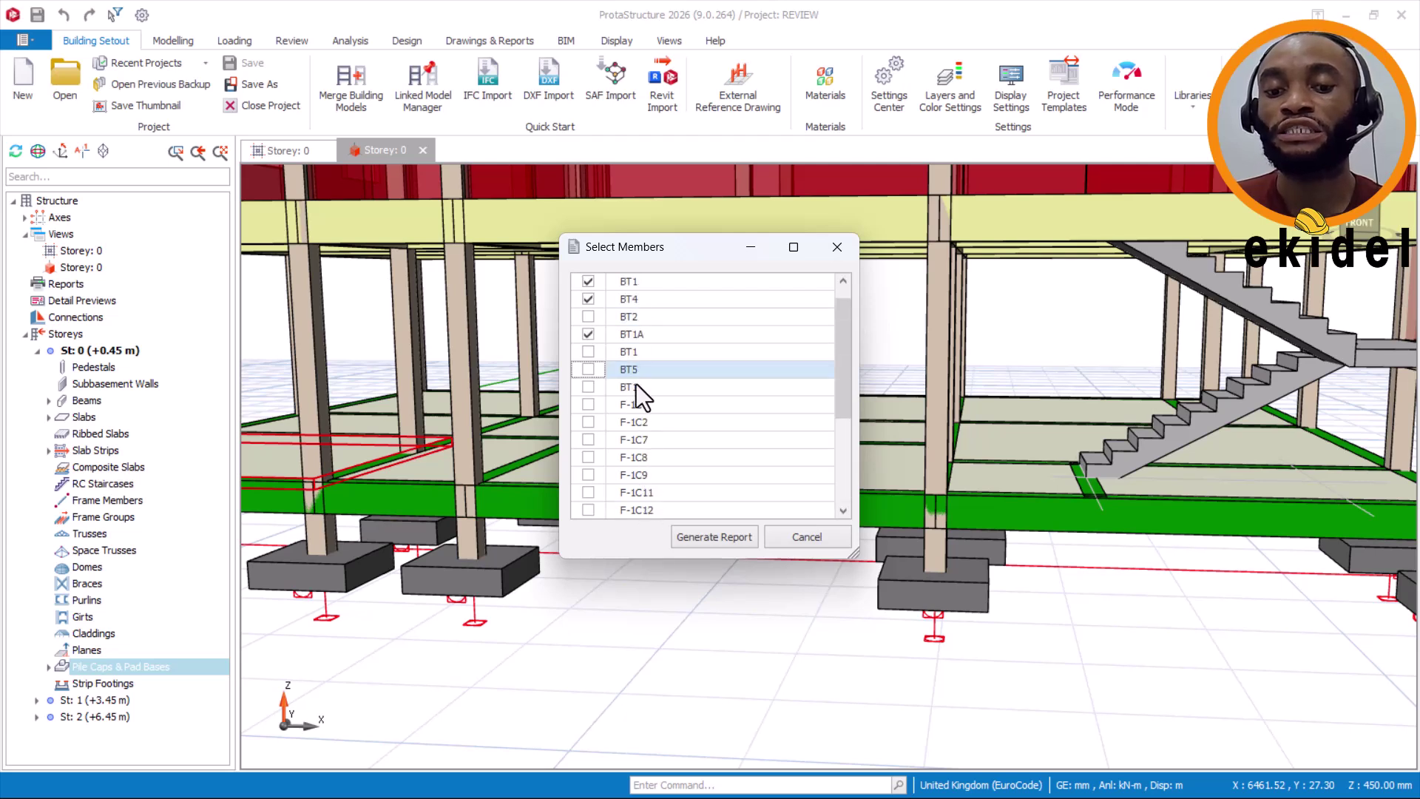
{"action": "scroll", "coordinate": [636, 383], "scroll_direction": "up", "scroll_amount": 1}
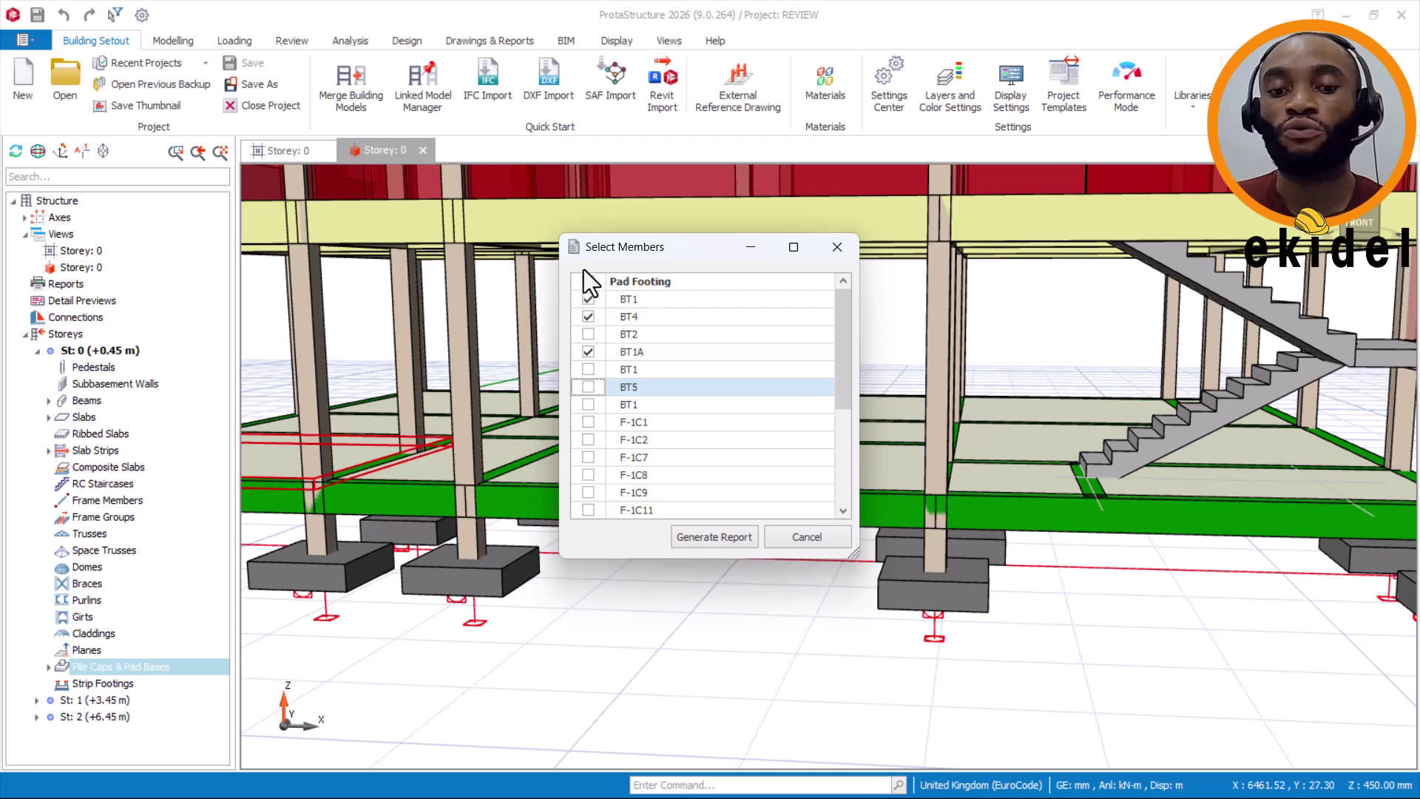
{"action": "left_click", "coordinate": [588, 281]}
{"action": "left_click", "coordinate": [709, 534]}
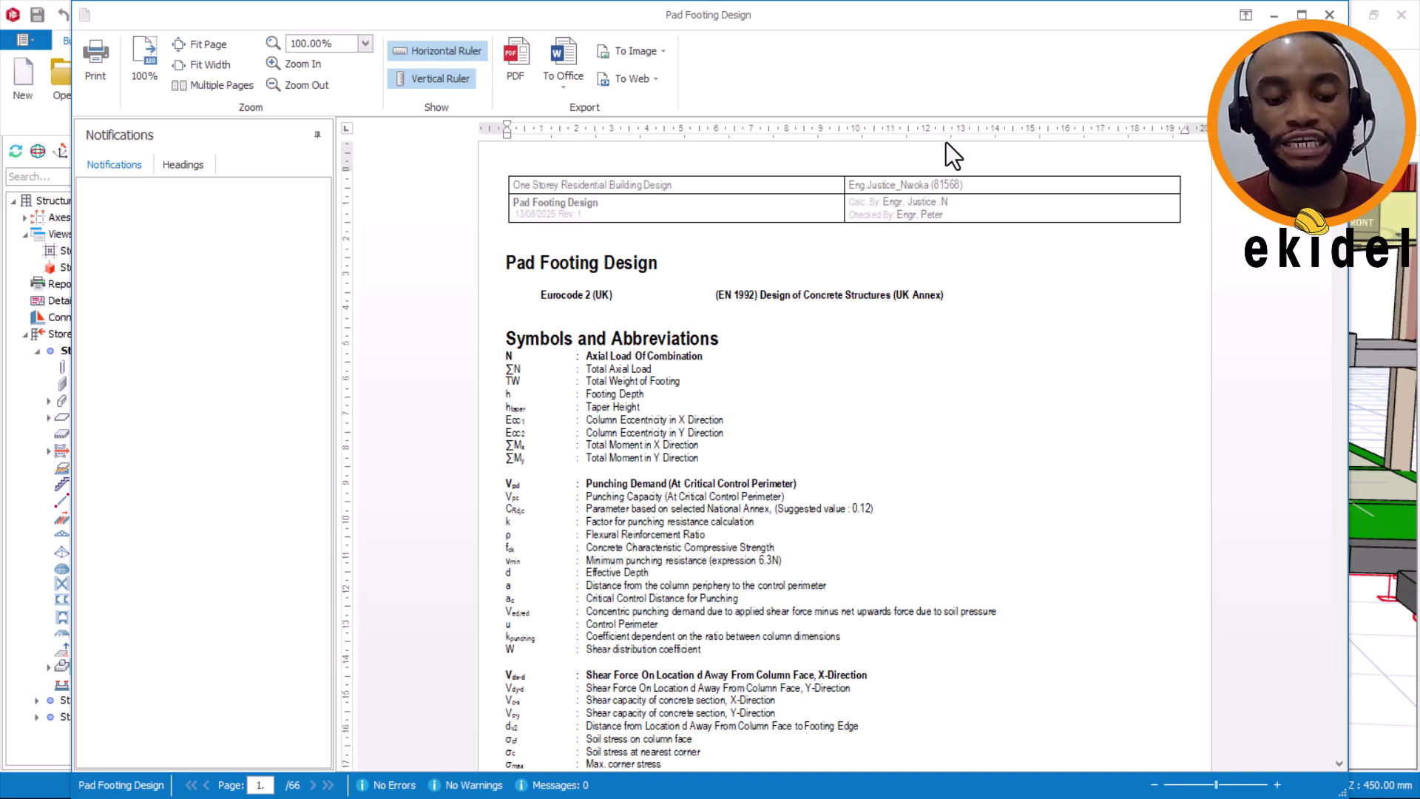
Examine the report header for the project title, date, revision, consultant, and calculated-by and checked-by details
{"action": "scroll", "coordinate": [948, 141], "scroll_direction": "up", "scroll_amount": 1, "text": "ctrl"}
{"action": "scroll", "coordinate": [600, 177], "scroll_direction": "up", "scroll_amount": 5, "text": "ctrl"}
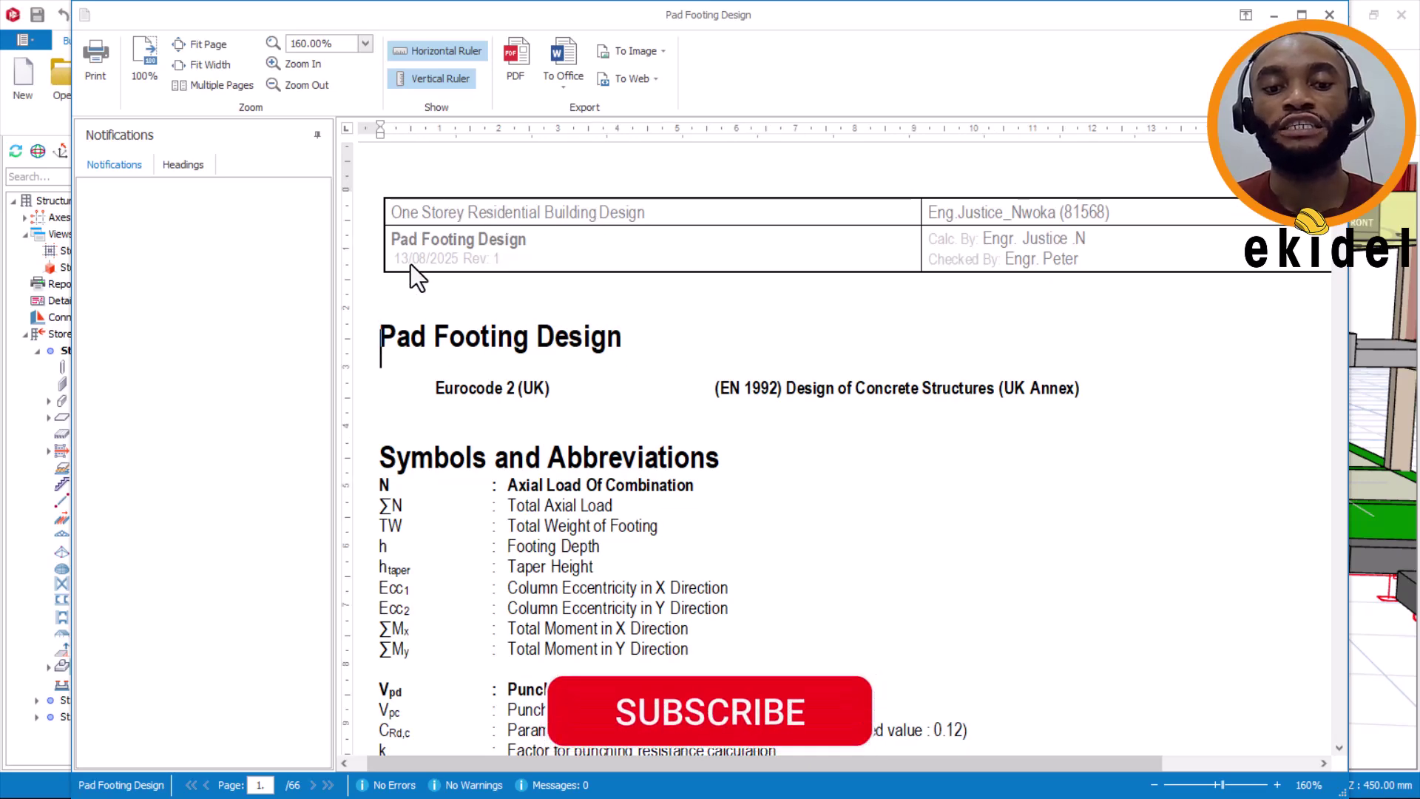
{"action": "scroll", "coordinate": [411, 264], "scroll_direction": "up", "scroll_amount": 2, "text": "ctrl"}
{"action": "left_click", "coordinate": [390, 284]}
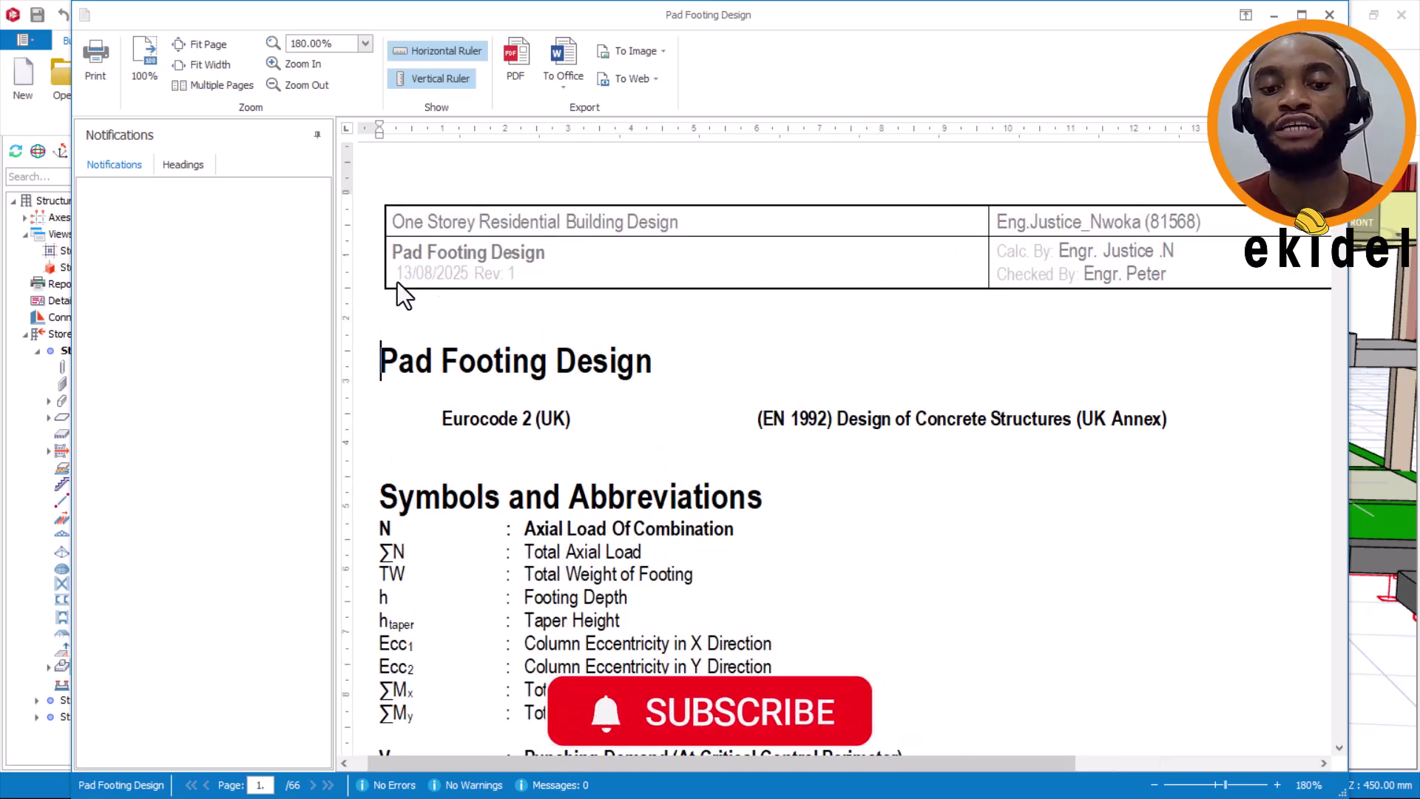
{"action": "scroll", "coordinate": [1117, 263], "scroll_direction": "up", "scroll_amount": 1, "text": "ctrl"}
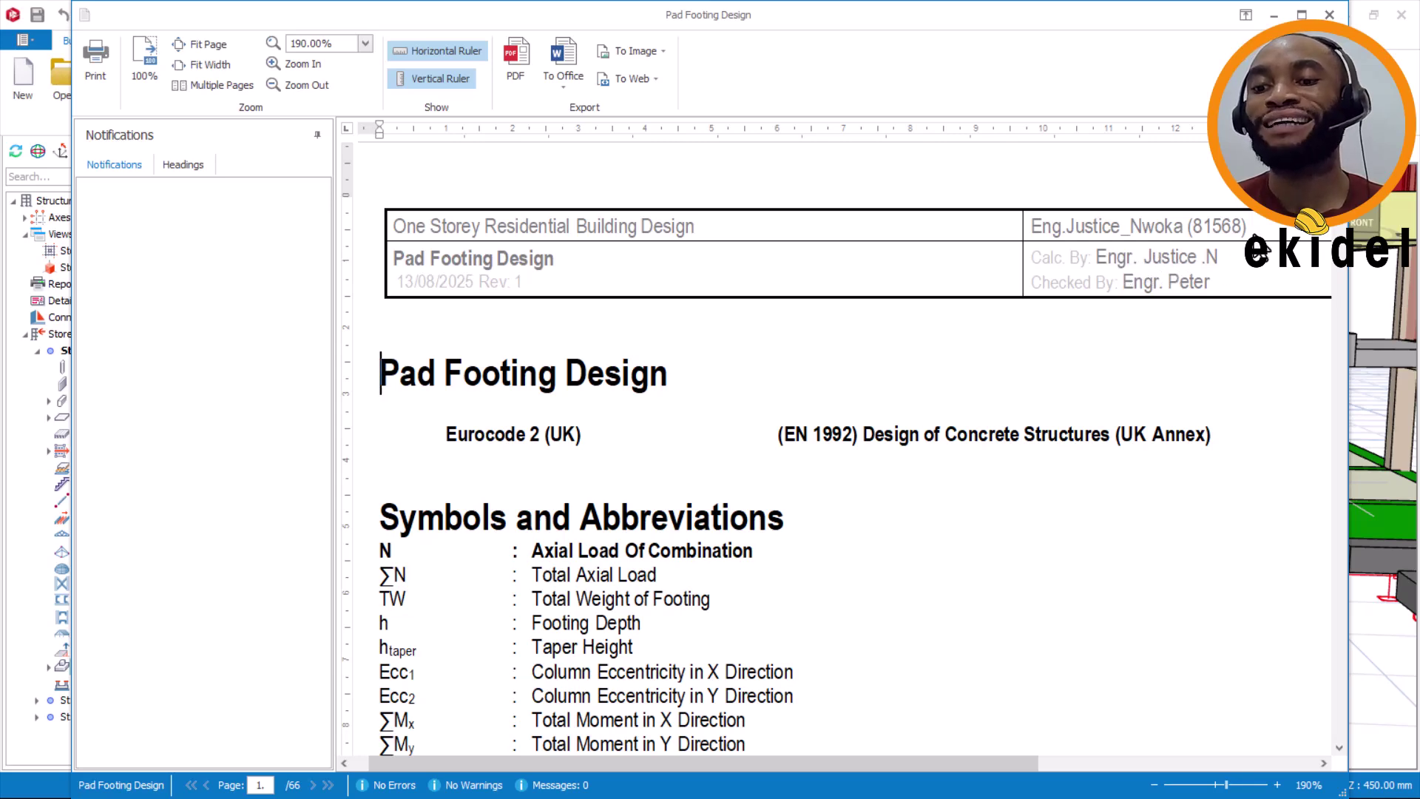
{"action": "scroll", "coordinate": [945, 296], "scroll_direction": "down", "scroll_amount": 2, "text": "ctrl"}
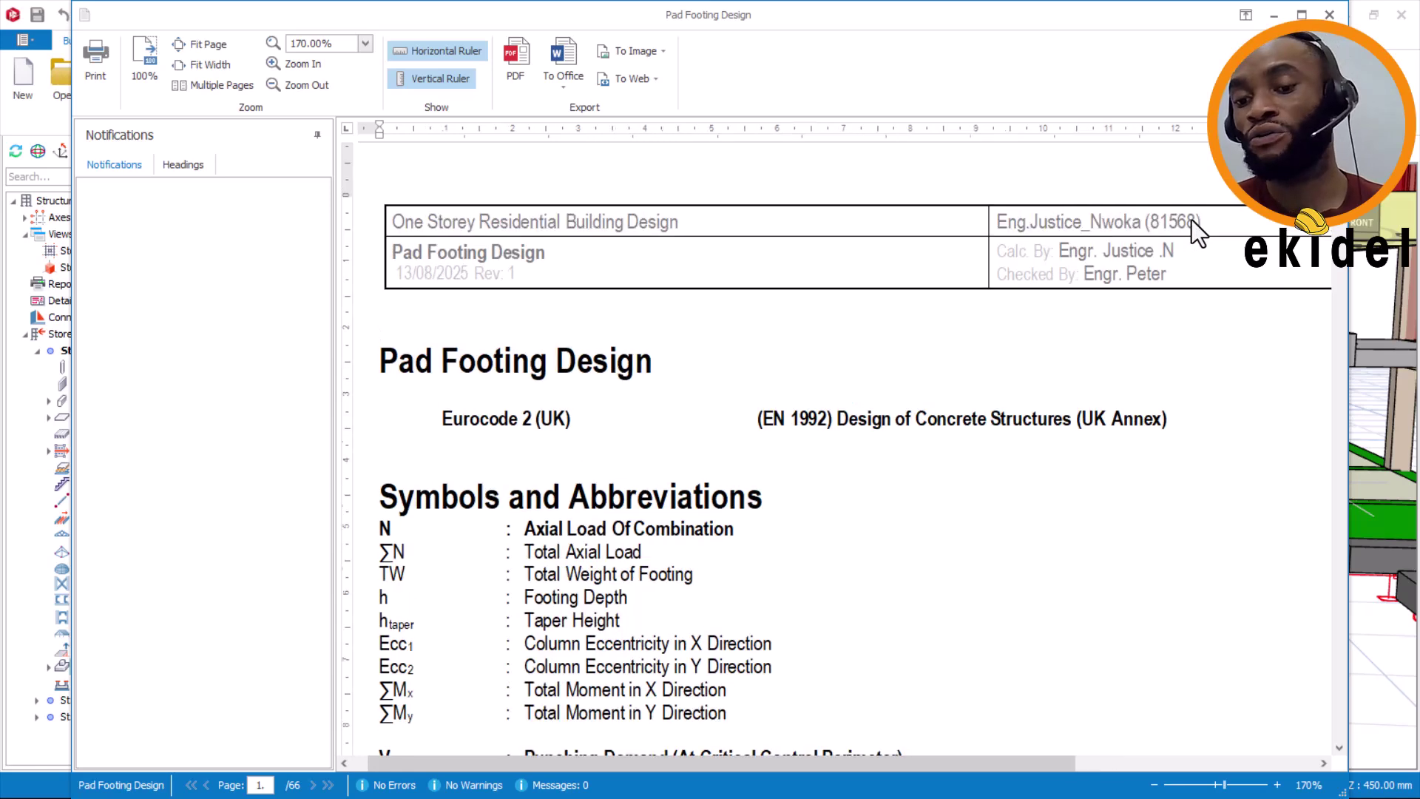
{"action": "scroll", "coordinate": [963, 233], "scroll_direction": "up", "scroll_amount": 1, "text": "ctrl"}
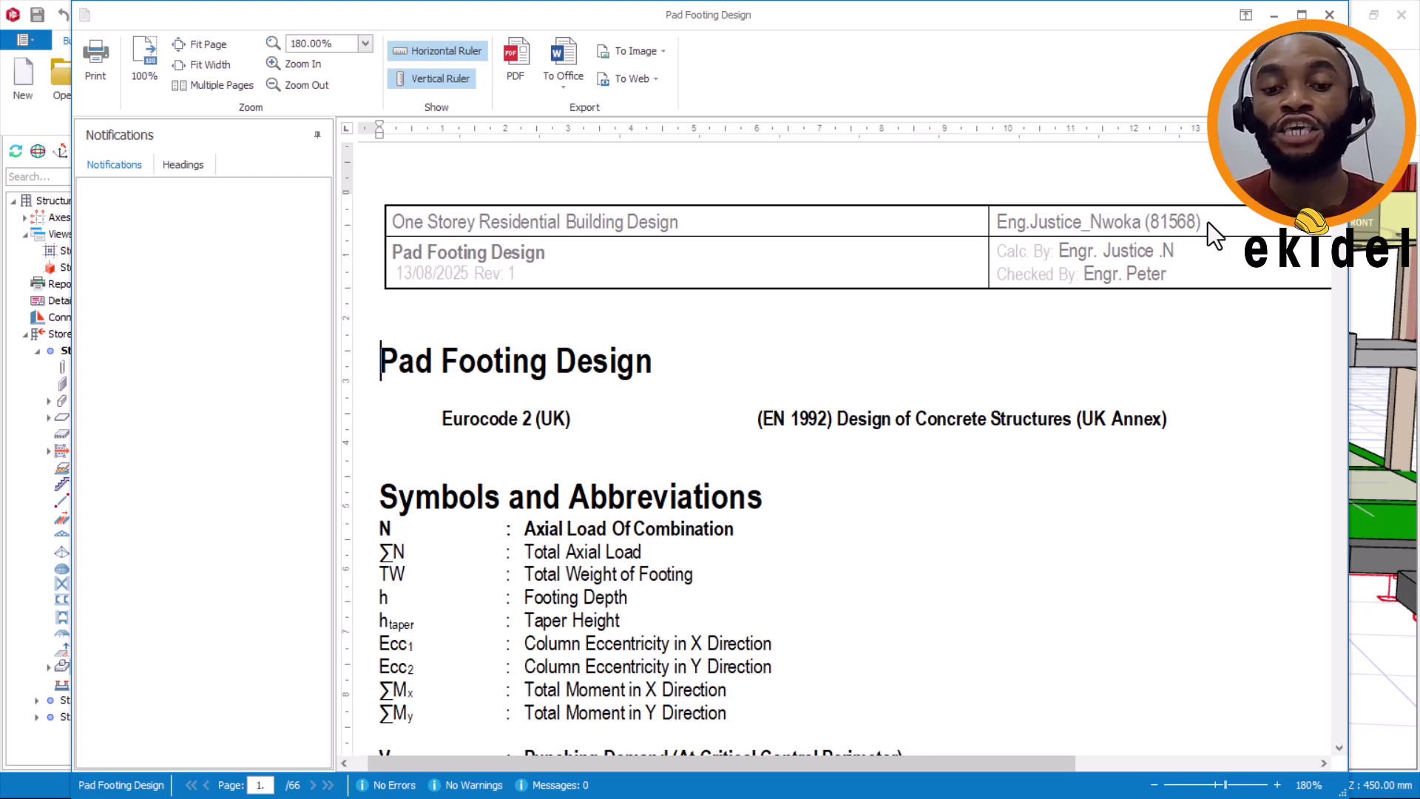
{"action": "scroll", "coordinate": [962, 235], "scroll_direction": "down", "scroll_amount": 3, "text": "ctrl"}
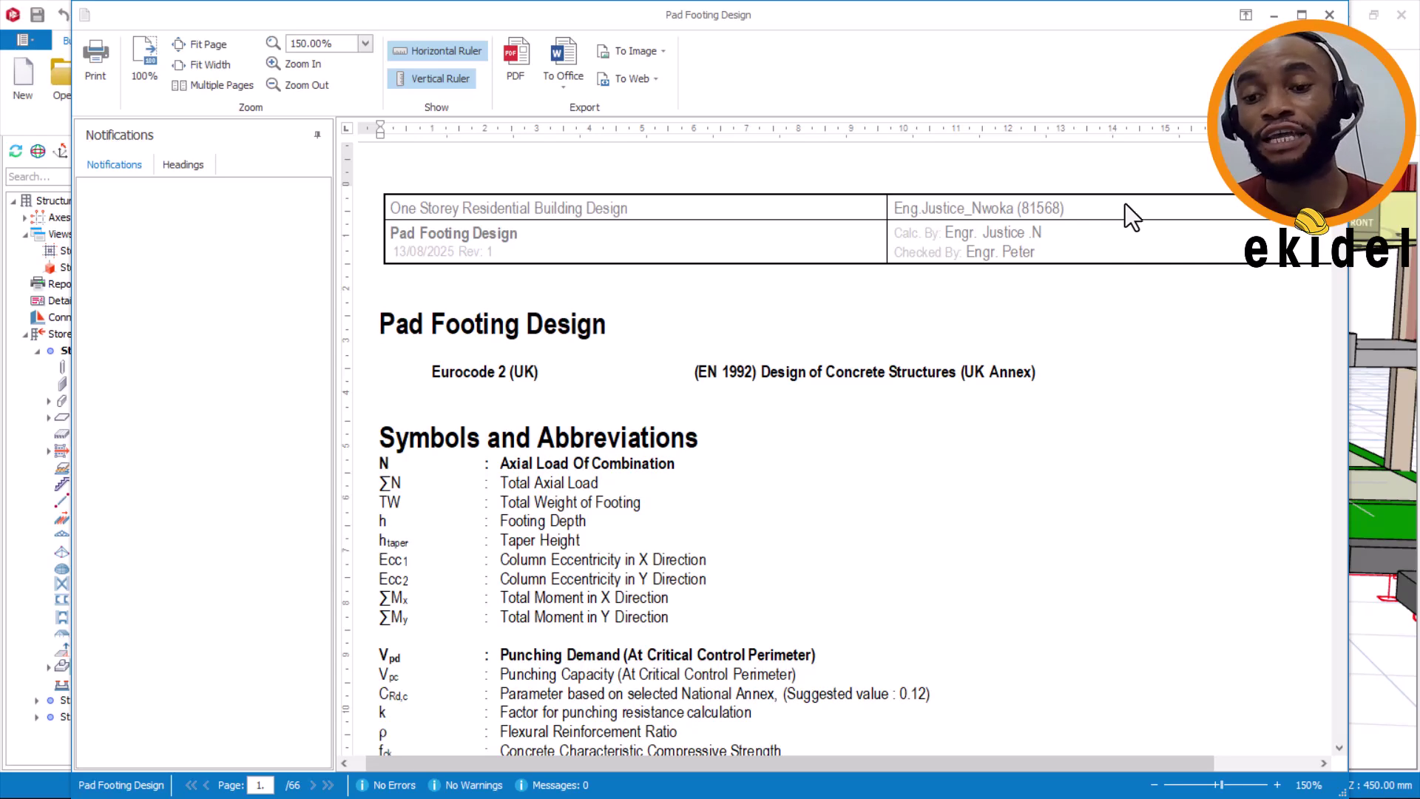
{"action": "scroll", "coordinate": [1056, 207], "scroll_direction": "down", "scroll_amount": 1, "text": "ctrl"}
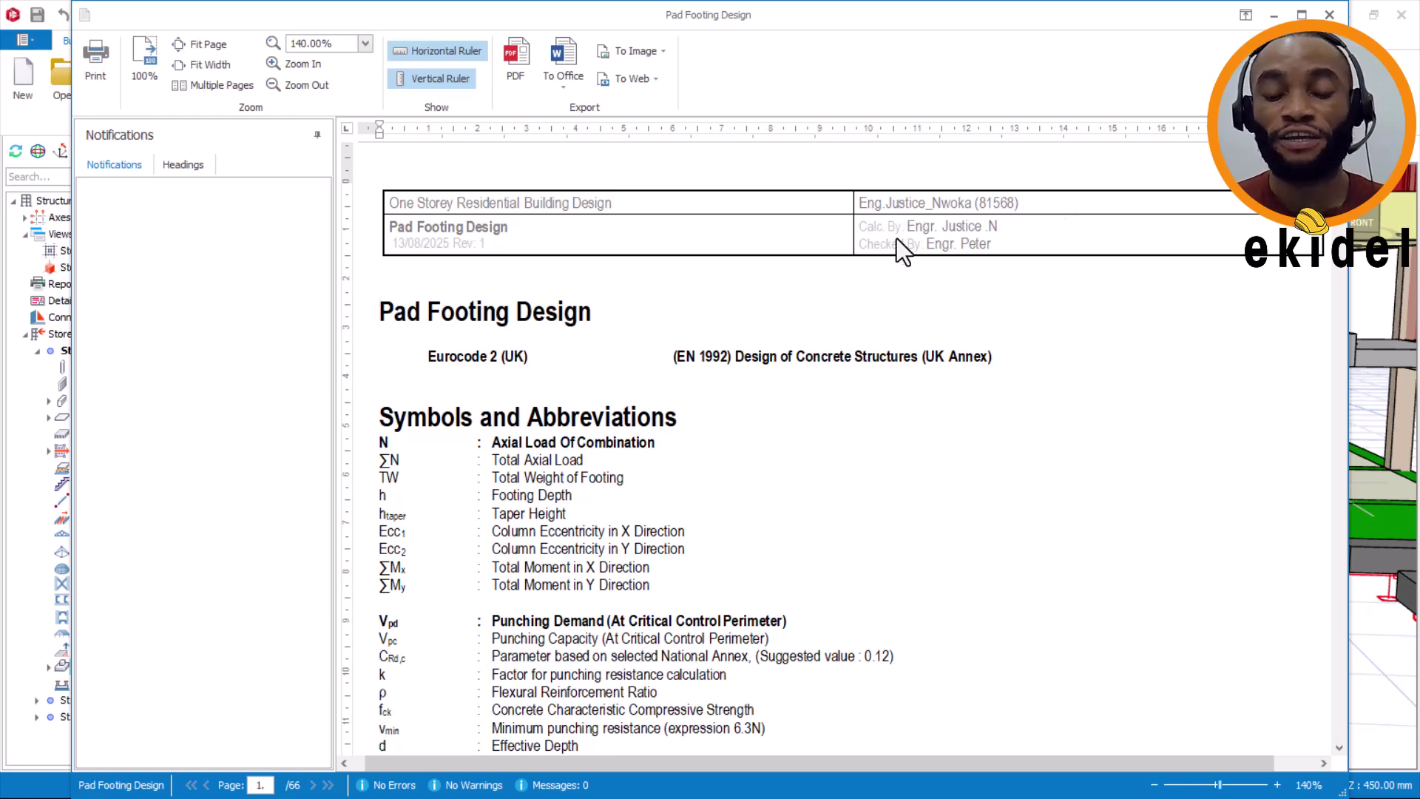
Read the symbols and abbreviations on the report's first page and move on to the BT1 design summary
{"action": "scroll", "coordinate": [793, 311], "scroll_direction": "down", "scroll_amount": 3, "text": "ctrl"}
{"action": "scroll", "coordinate": [736, 396], "scroll_direction": "down", "scroll_amount": 5}
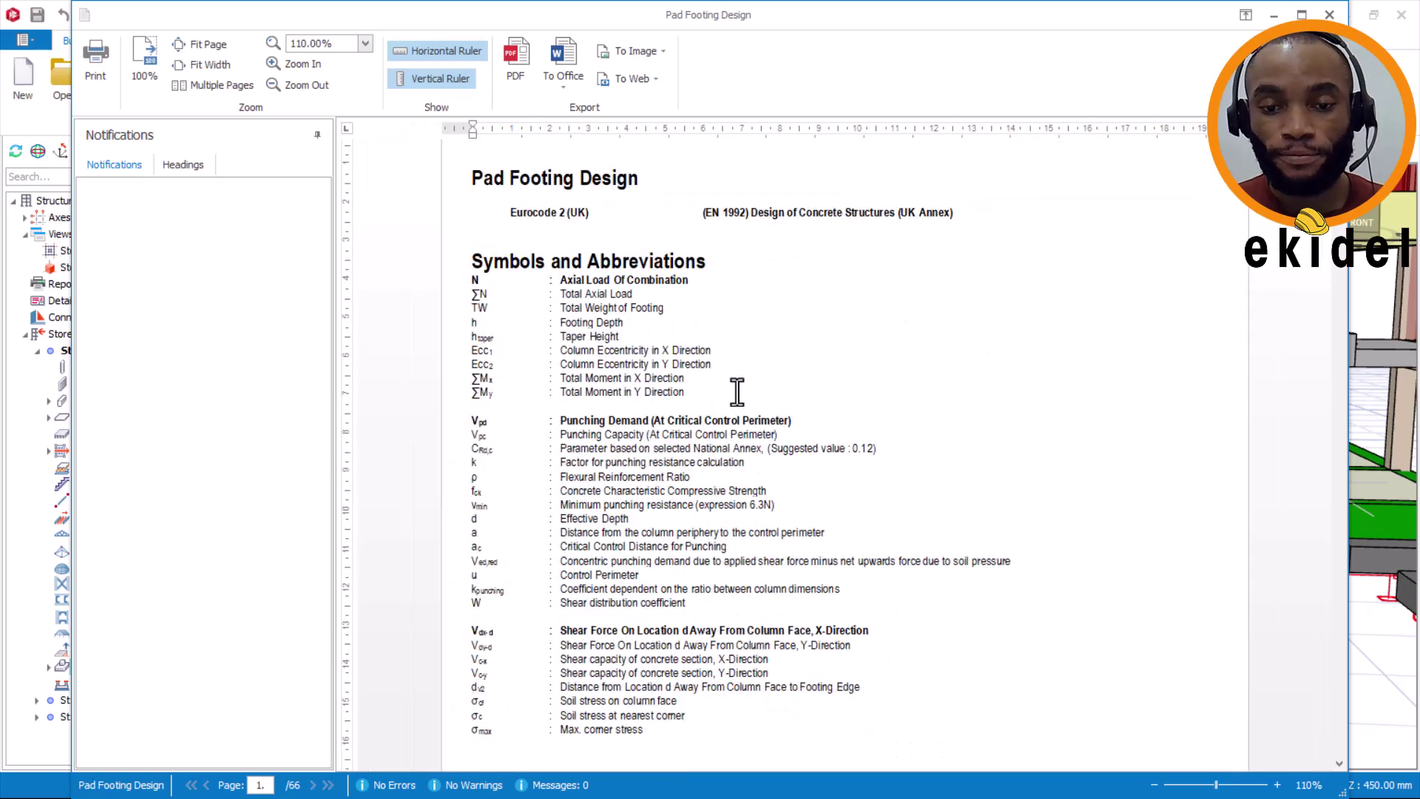
{"action": "scroll", "coordinate": [736, 392], "scroll_direction": "down", "scroll_amount": 3}
{"action": "scroll", "coordinate": [697, 339], "scroll_direction": "up", "scroll_amount": 4}
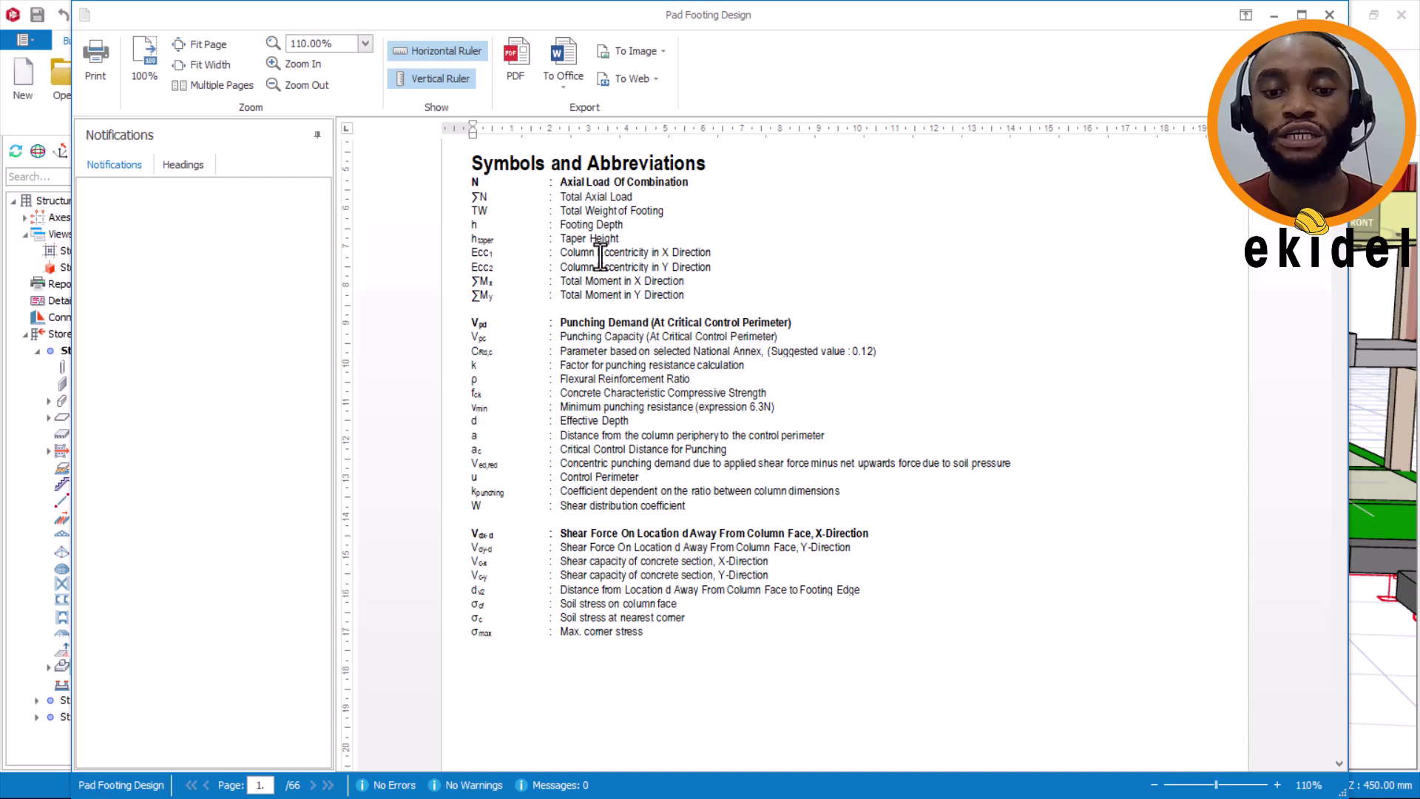
{"action": "scroll", "coordinate": [634, 289], "scroll_direction": "down", "scroll_amount": 10}
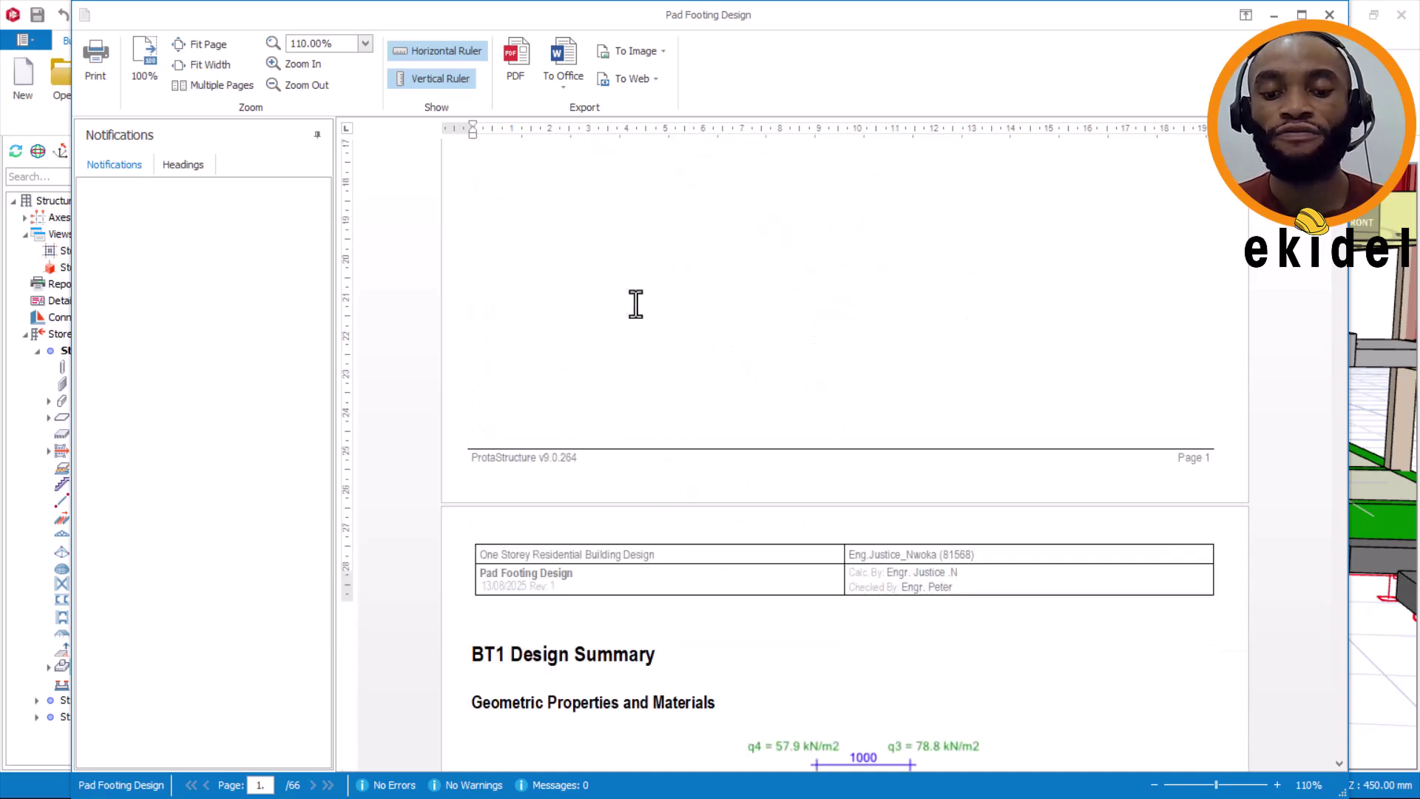
Review the BT1 design summary, from footing geometry and loading through soil stress, eccentricity, punching, shear and bending reinforcement checks
{"action": "scroll", "coordinate": [651, 319], "scroll_direction": "down", "scroll_amount": 2}
{"action": "scroll", "coordinate": [650, 276], "scroll_direction": "up", "scroll_amount": 3, "text": "ctrl"}
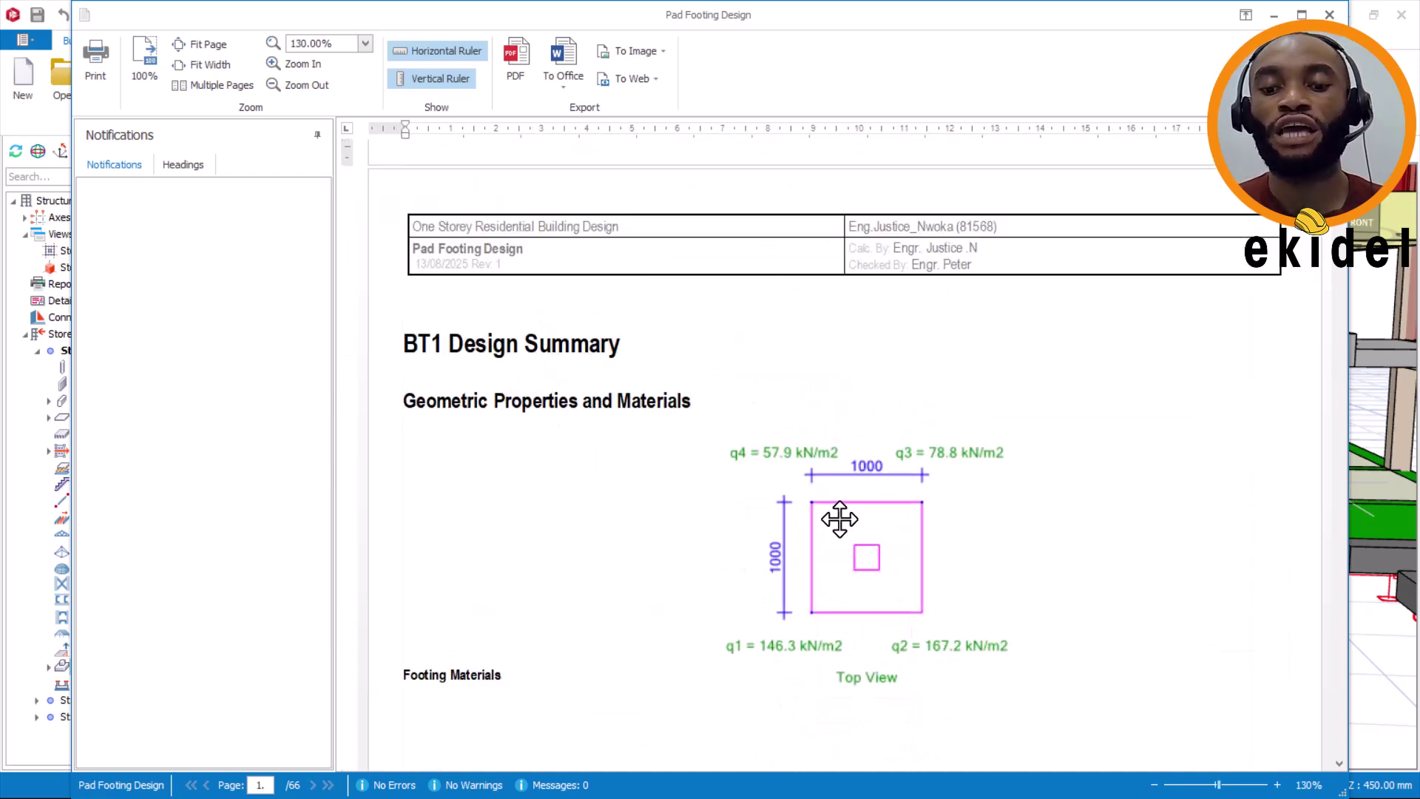
{"action": "scroll", "coordinate": [840, 517], "scroll_direction": "down", "scroll_amount": 5}
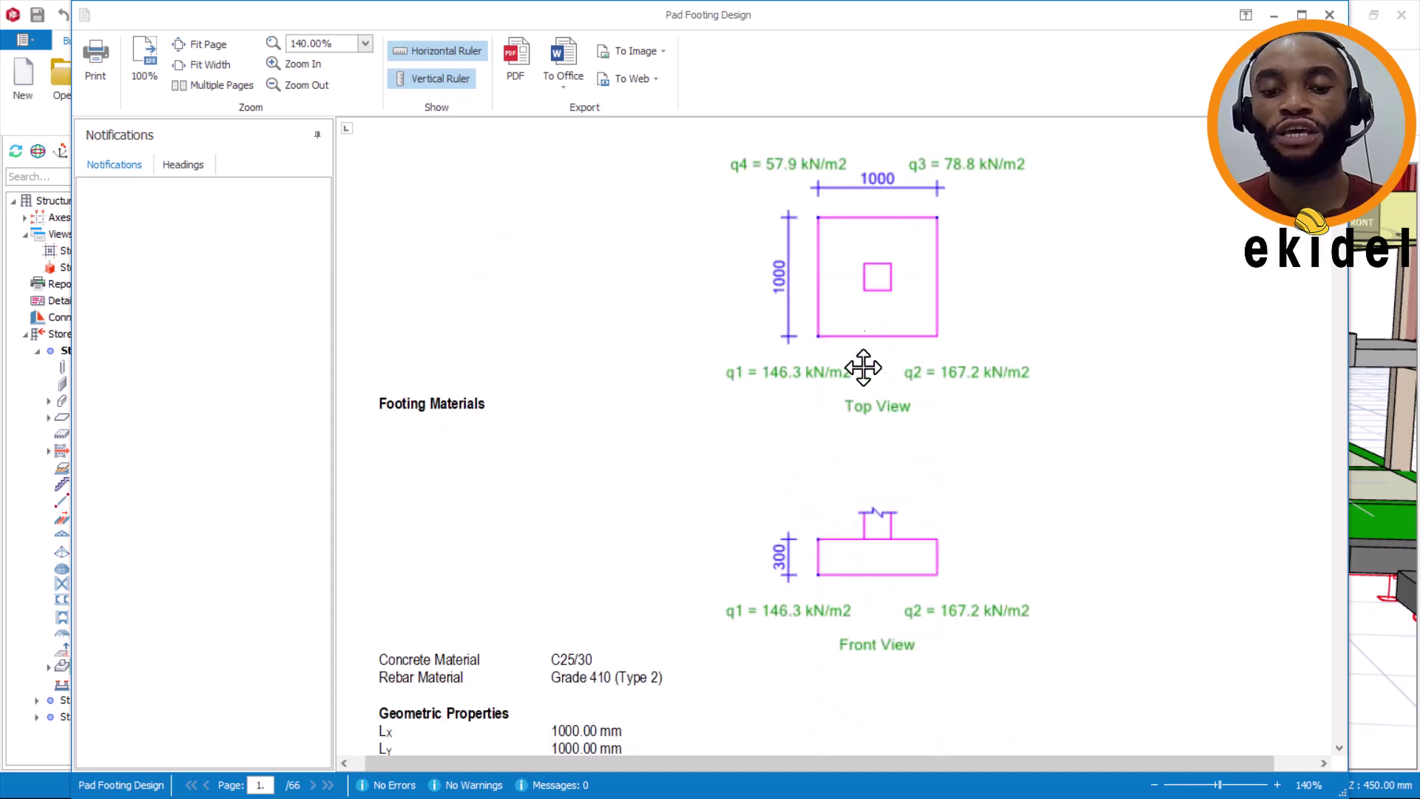
{"action": "scroll", "coordinate": [819, 392], "scroll_direction": "down", "scroll_amount": 8}
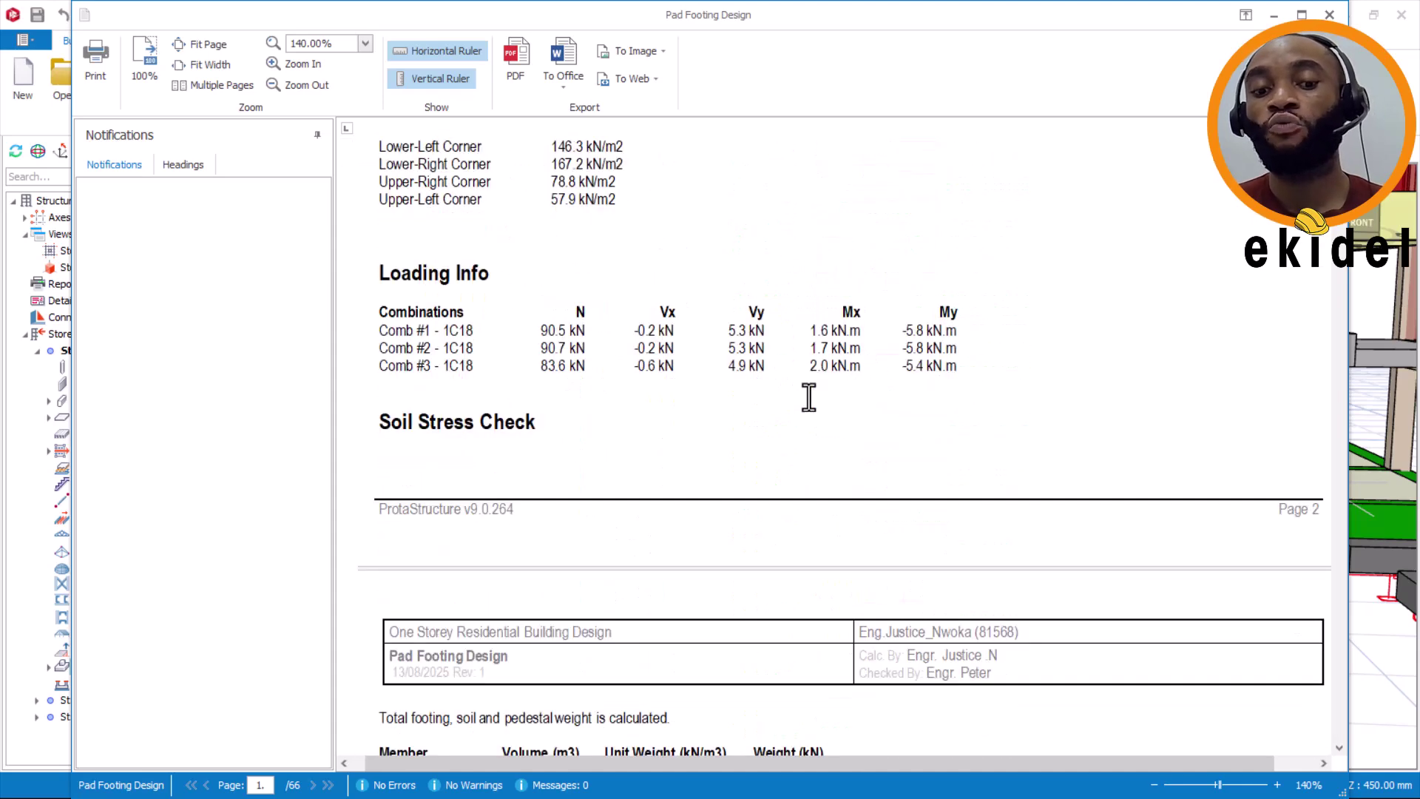
{"action": "scroll", "coordinate": [811, 399], "scroll_direction": "down", "scroll_amount": 6}
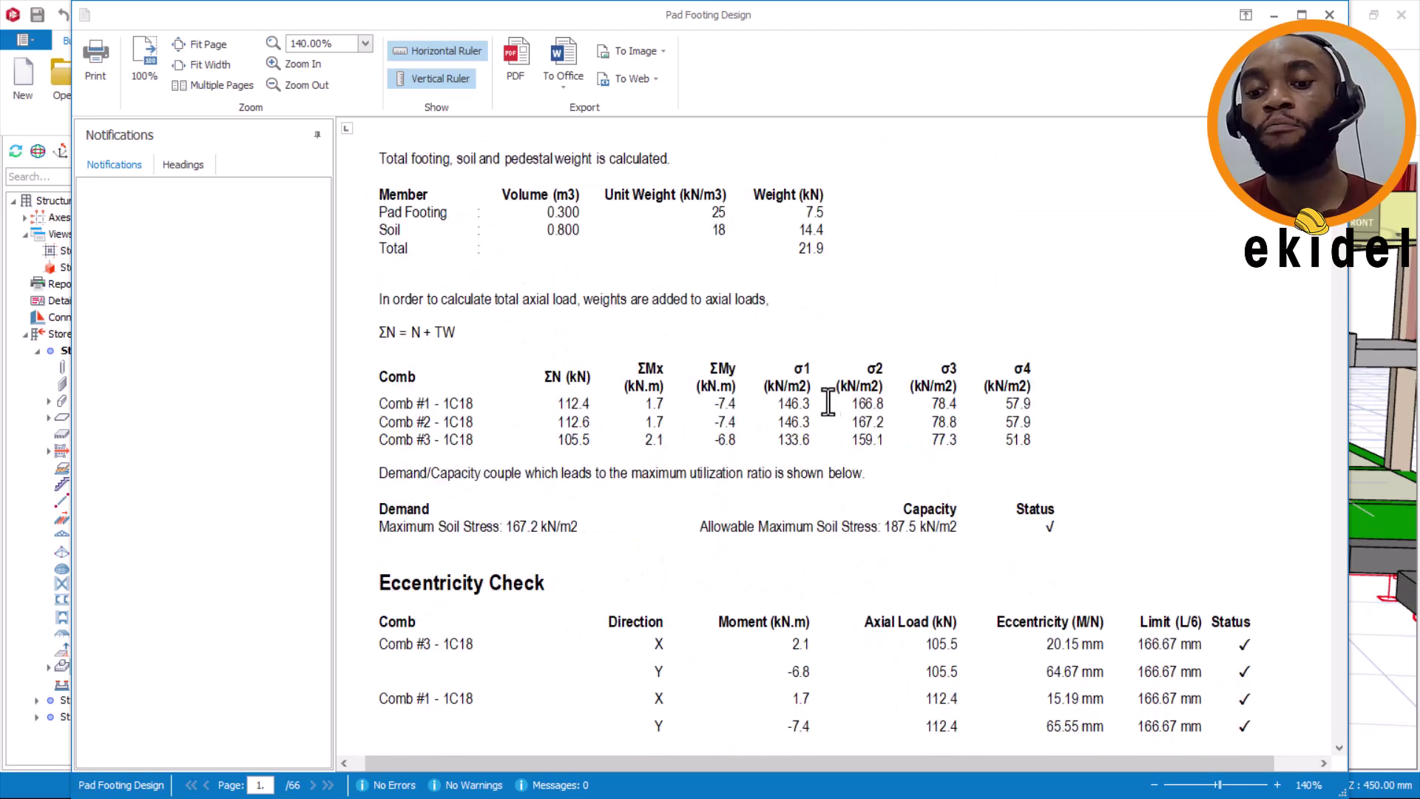
{"action": "scroll", "coordinate": [860, 406], "scroll_direction": "down", "scroll_amount": 5}
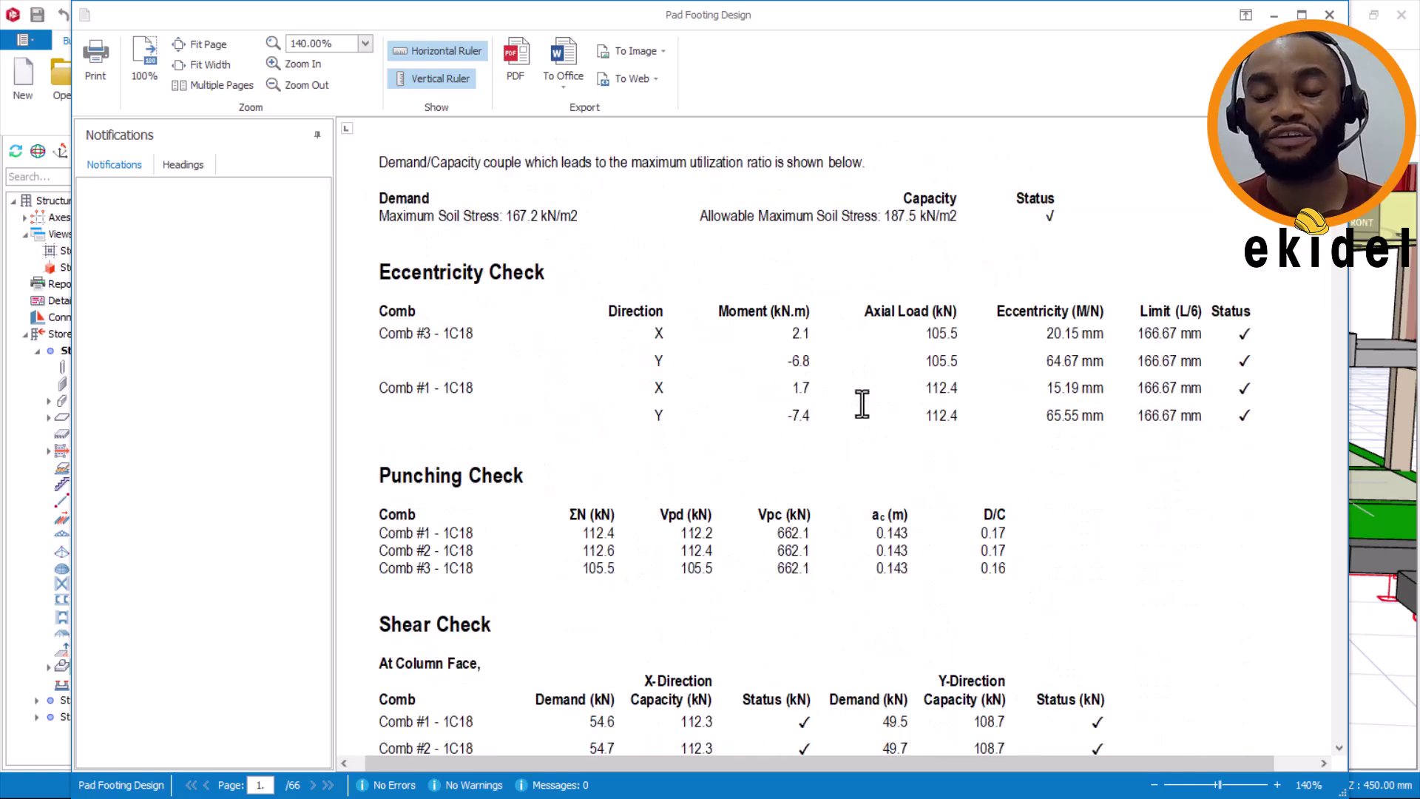
{"action": "scroll", "coordinate": [862, 404], "scroll_direction": "down", "scroll_amount": 10}
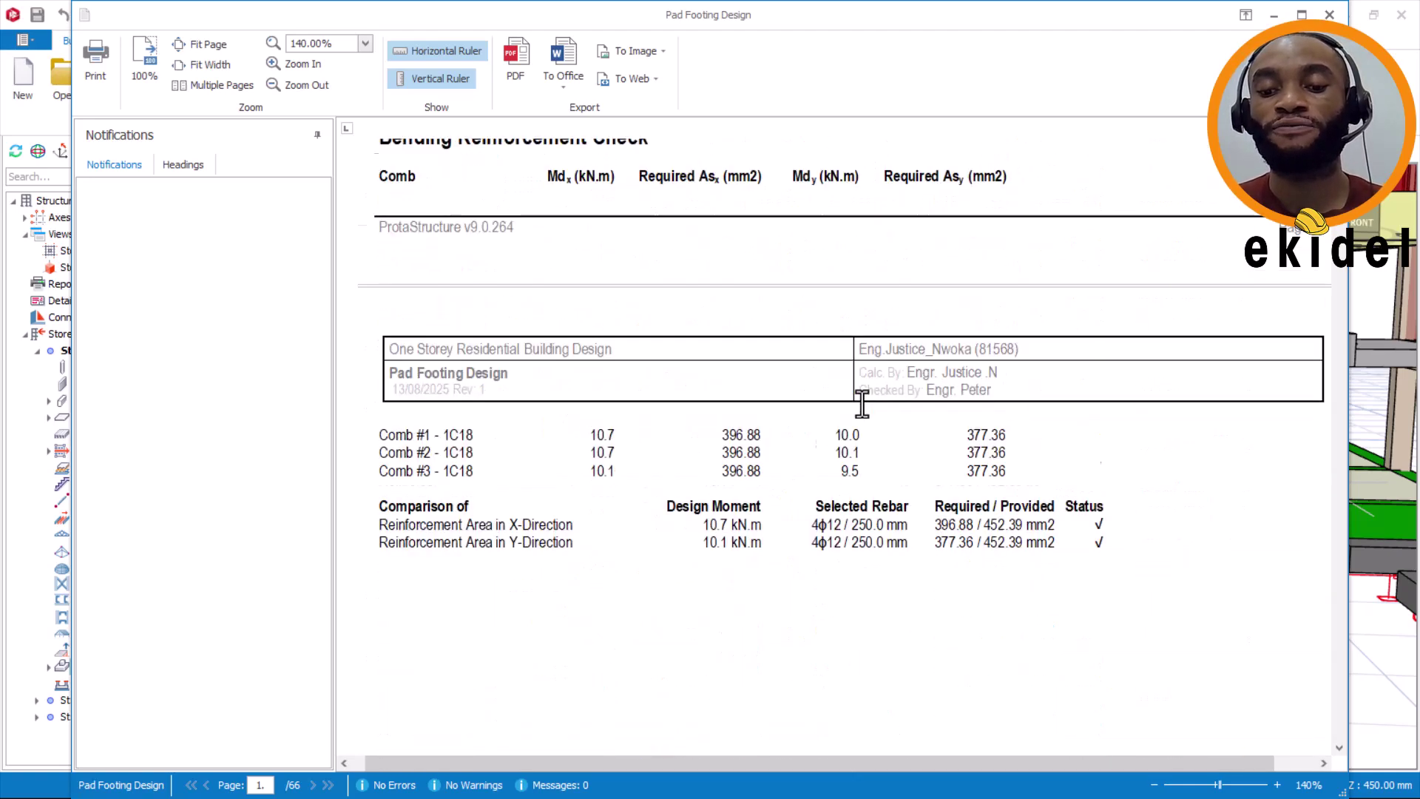
{"action": "scroll", "coordinate": [862, 404], "scroll_direction": "down", "scroll_amount": 12}
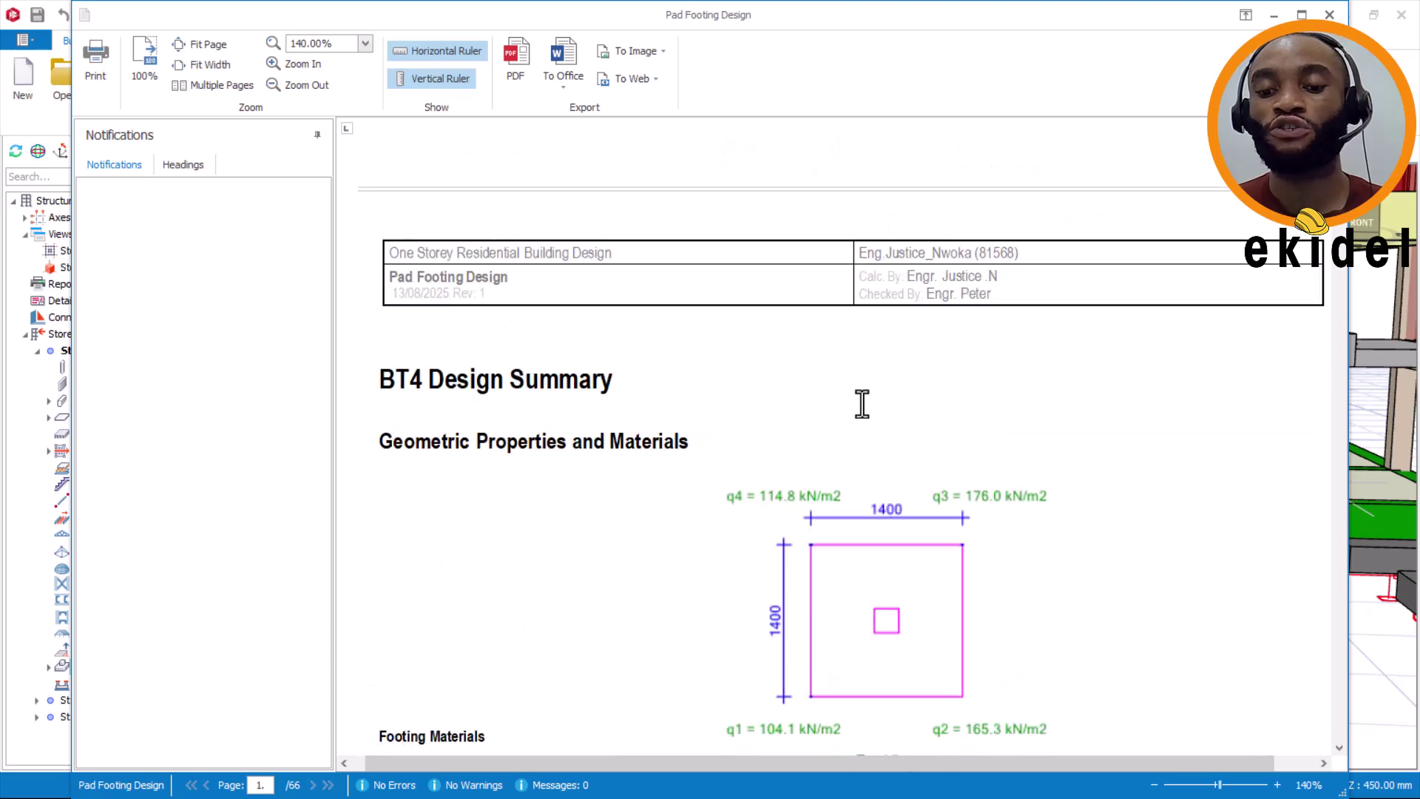
Review the BT4 footing's geometry, loading and design checks through to the start of the BT2 design summary
{"action": "scroll", "coordinate": [864, 405], "scroll_direction": "down", "scroll_amount": 3, "text": "ctrl"}
{"action": "scroll", "coordinate": [885, 368], "scroll_direction": "down", "scroll_amount": 6}
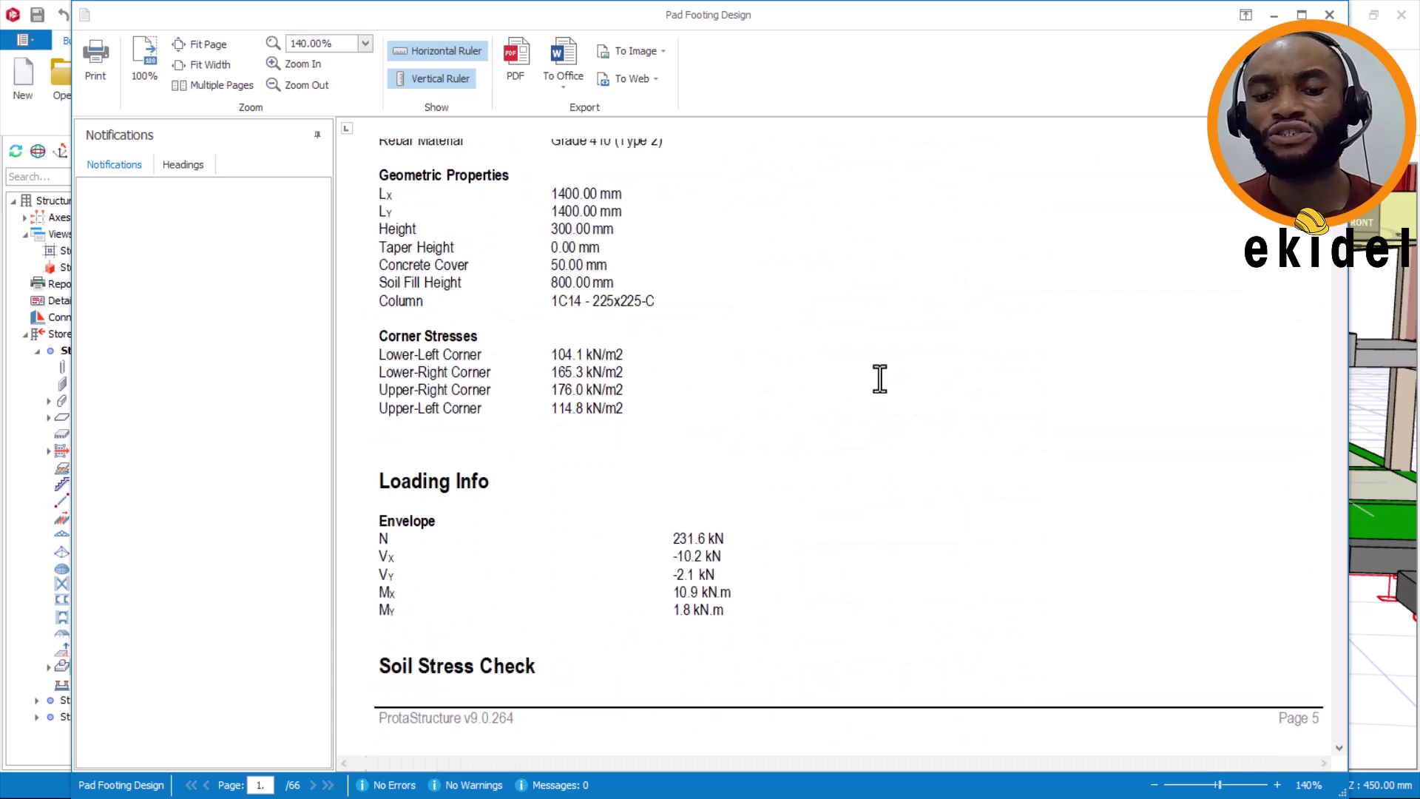
{"action": "scroll", "coordinate": [881, 385], "scroll_direction": "down", "scroll_amount": 9}
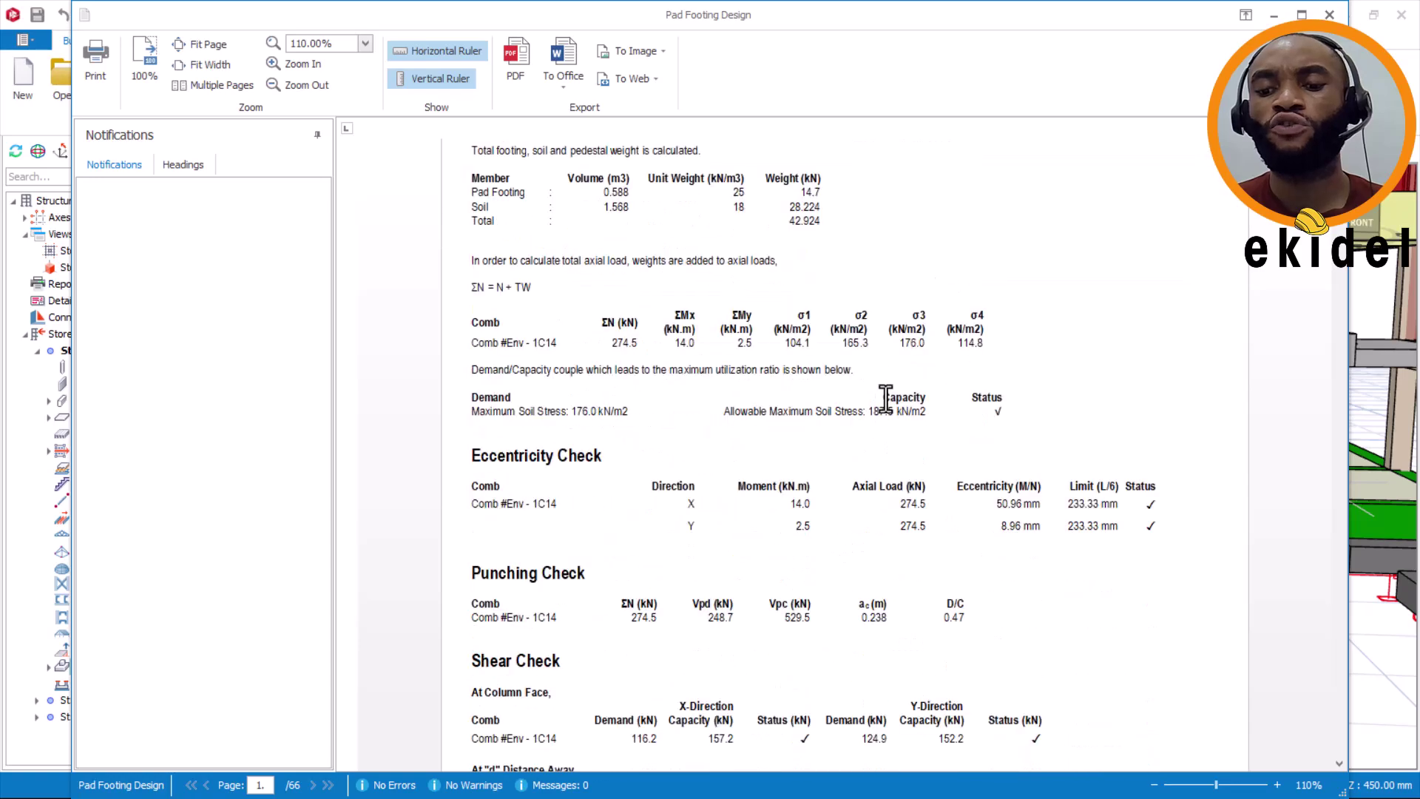
{"action": "scroll", "coordinate": [851, 419], "scroll_direction": "down", "scroll_amount": 4}
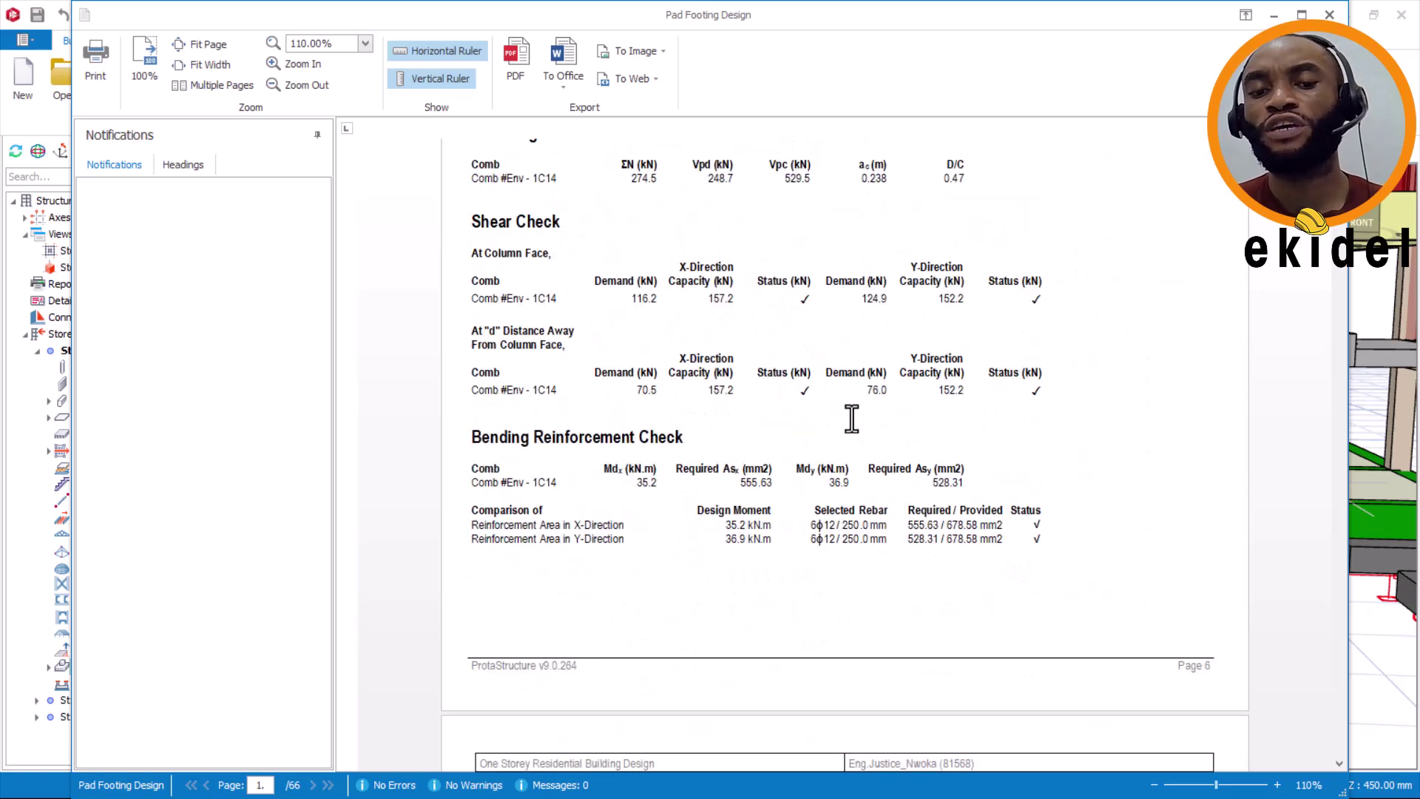
{"action": "scroll", "coordinate": [850, 417], "scroll_direction": "down", "scroll_amount": 2}
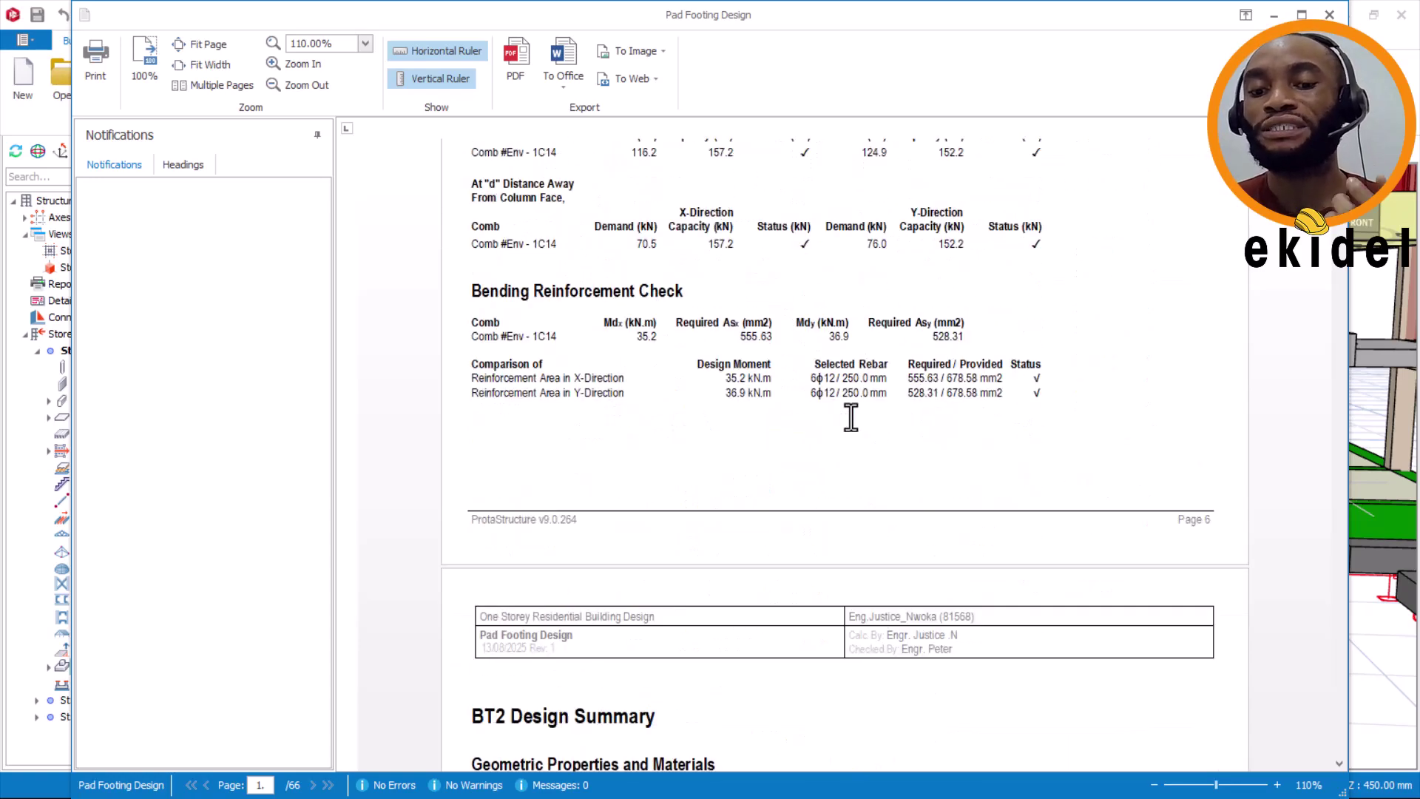
{"action": "scroll", "coordinate": [851, 423], "scroll_direction": "down", "scroll_amount": 1}
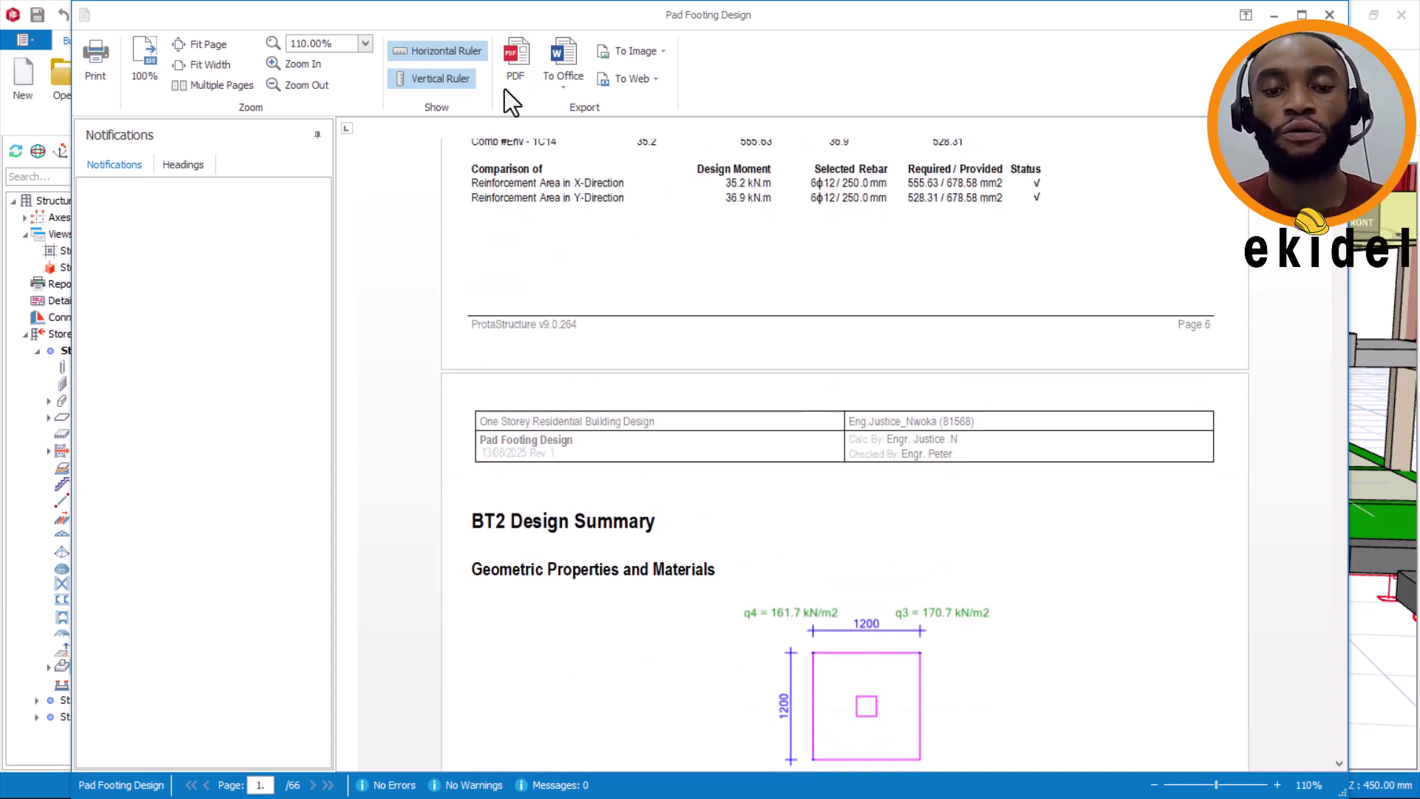
Export the pad footing report as a PDF to the Desktop with the file name FOOTING DESIGN REPORT
{"action": "left_click", "coordinate": [517, 57]}
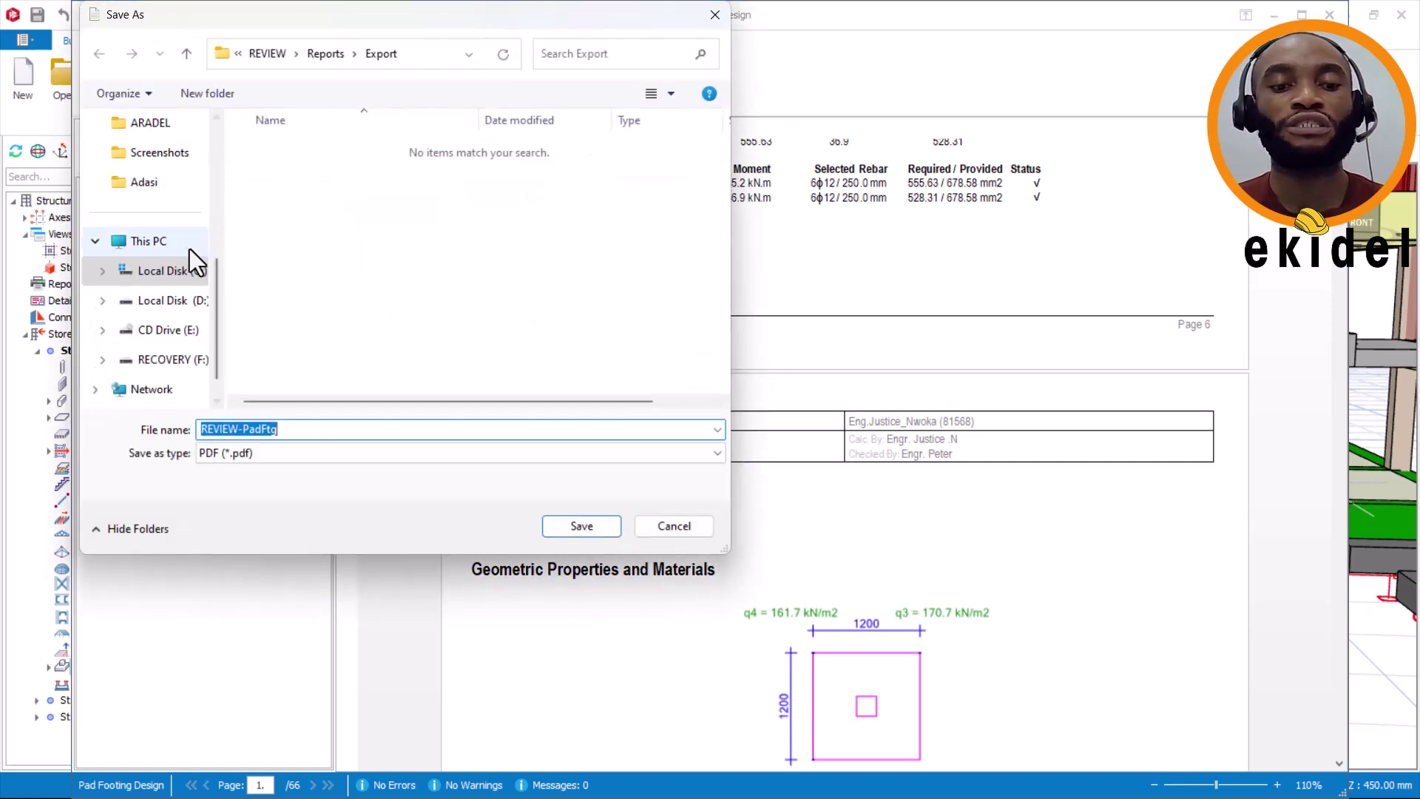
{"action": "left_click_drag", "start_coordinate": [215, 305], "coordinate": [219, 163]}
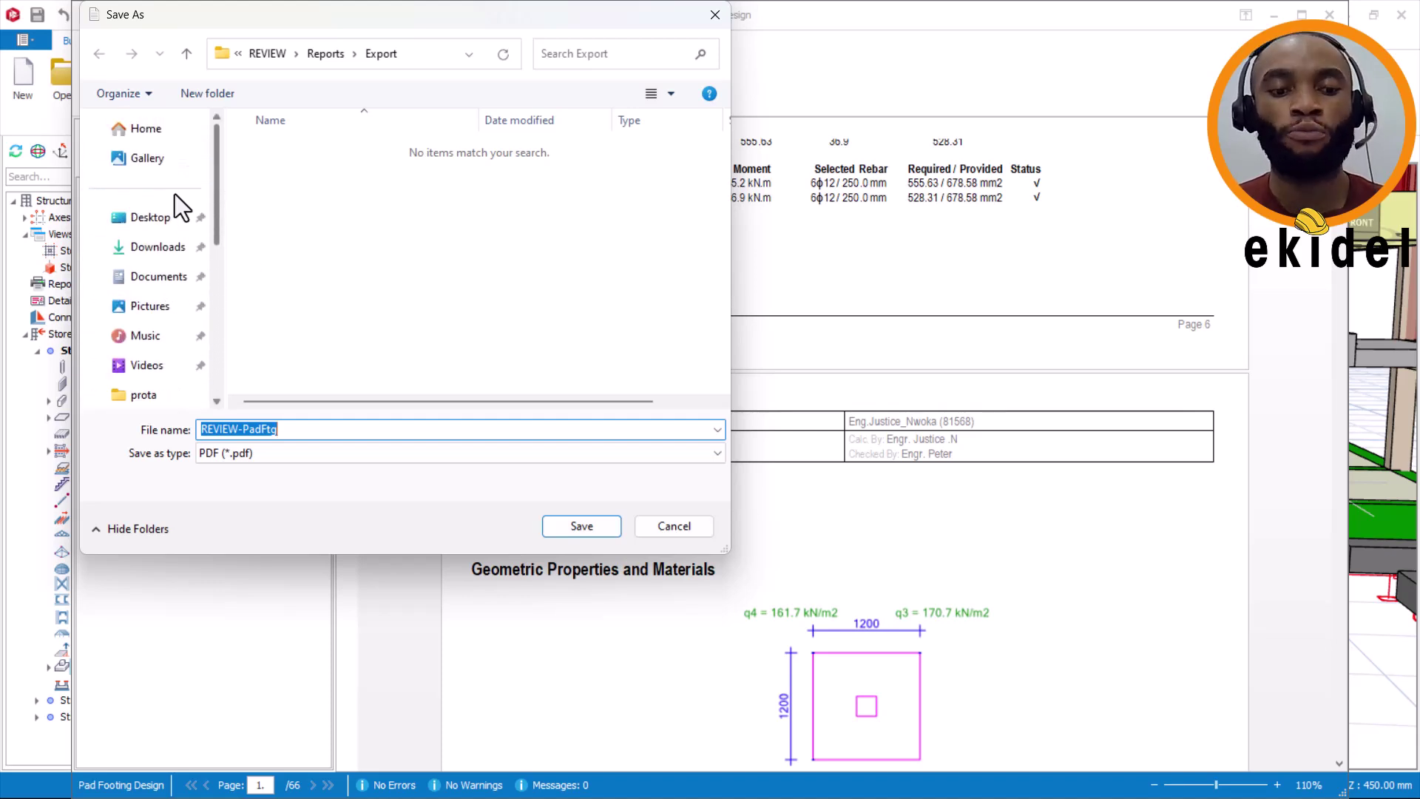
{"action": "left_click", "coordinate": [152, 216]}
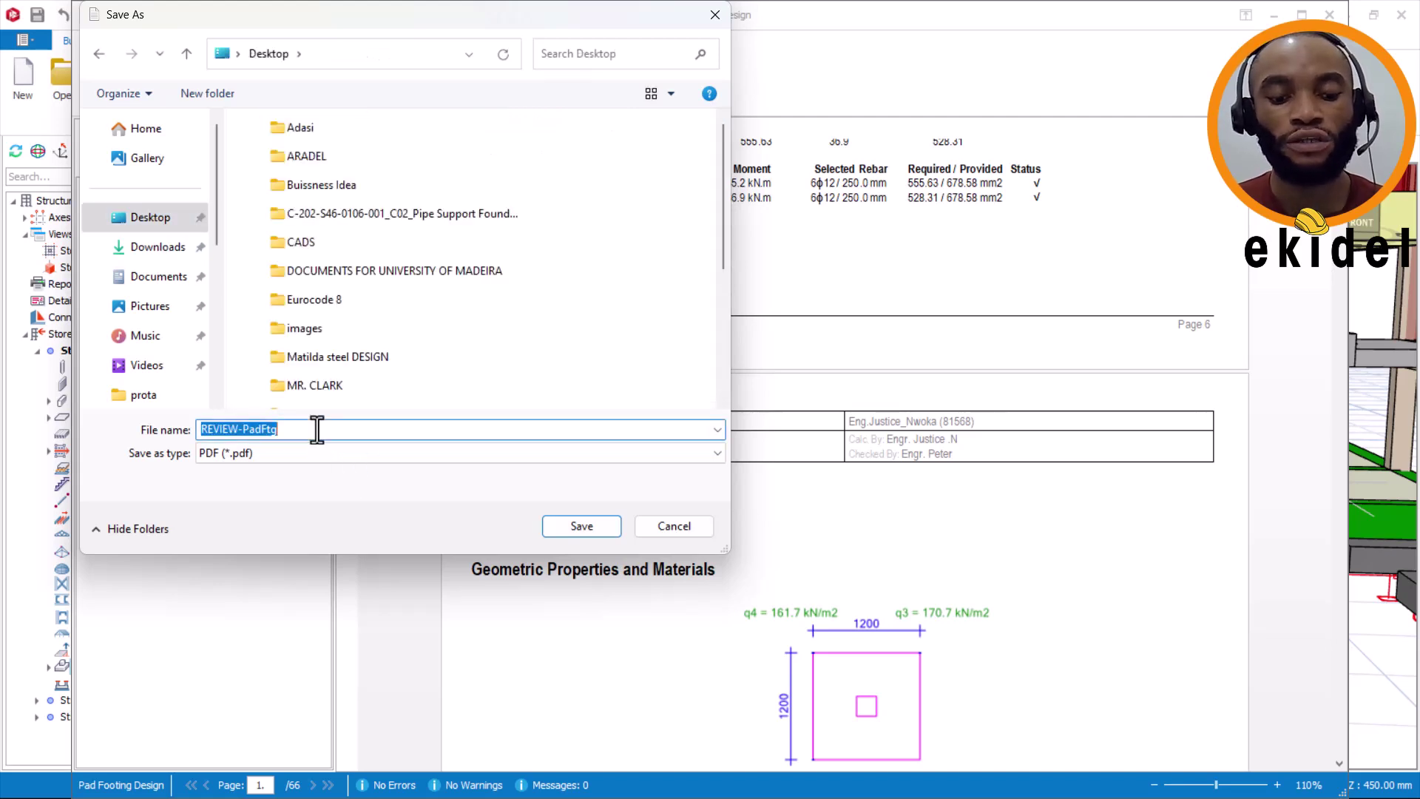
{"action": "type", "text": "p"}
{"action": "key", "text": "BackSpace"}
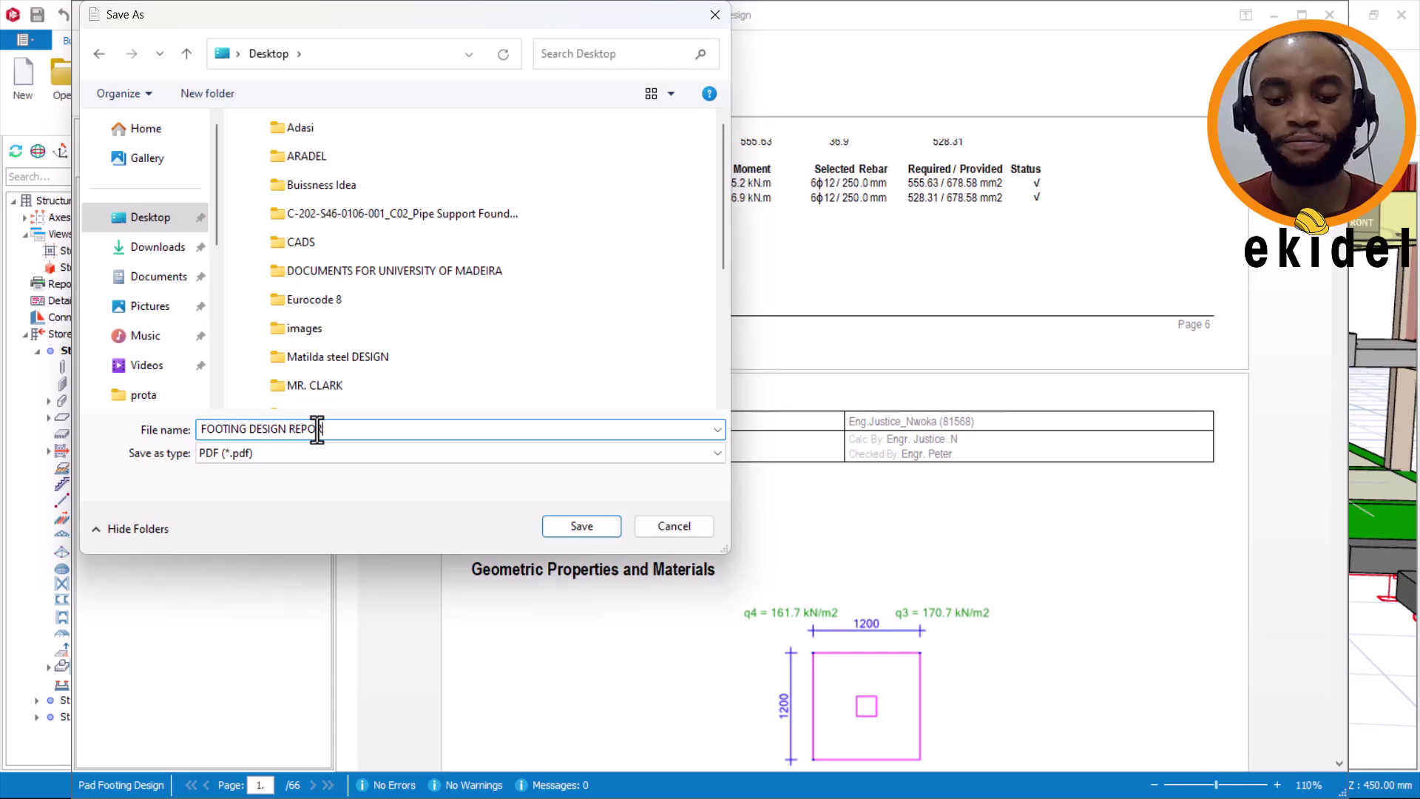
{"action": "left_click", "coordinate": [592, 528]}
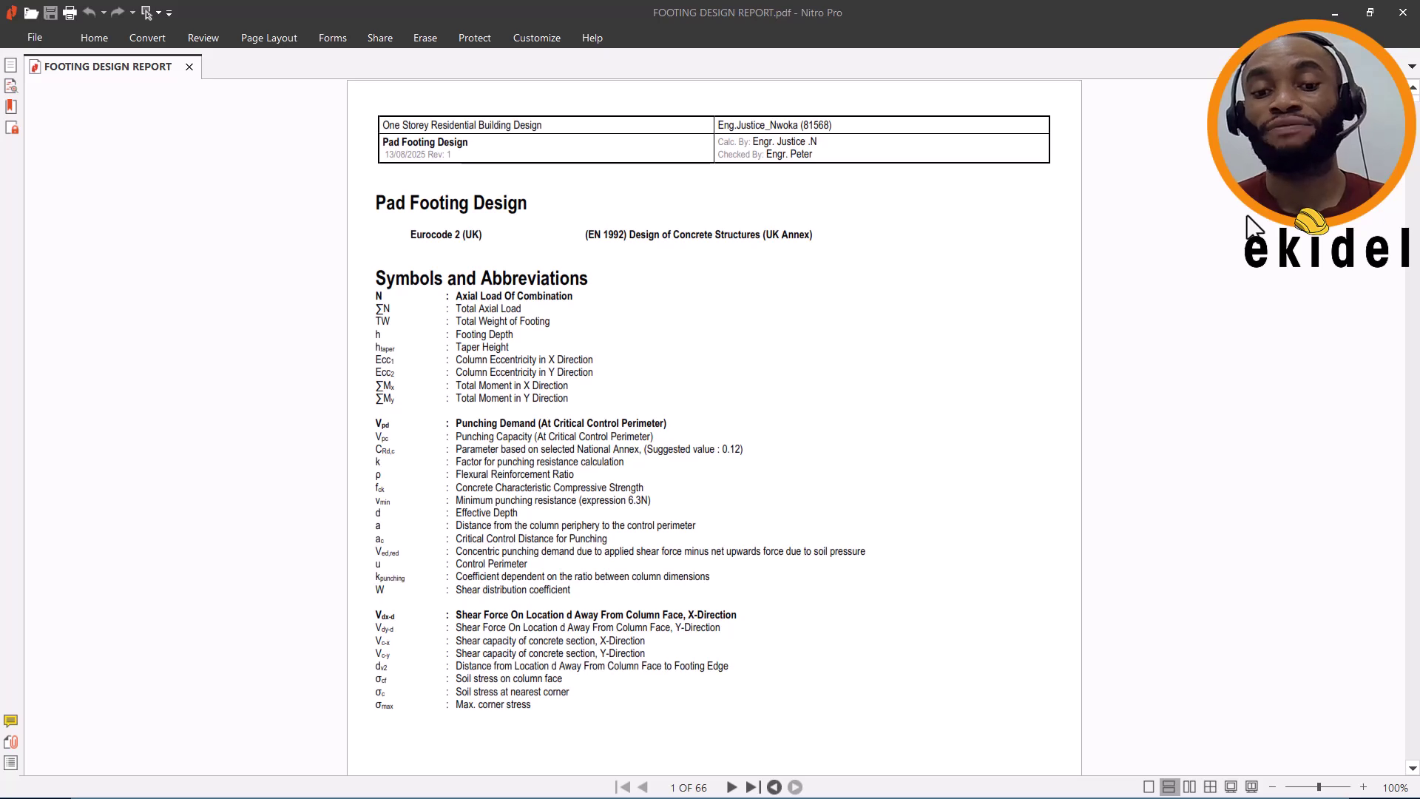
Read through the exported PDF's symbols page and the complete BT1 design summary
{"action": "scroll", "coordinate": [564, 425], "scroll_direction": "down", "scroll_amount": 3}
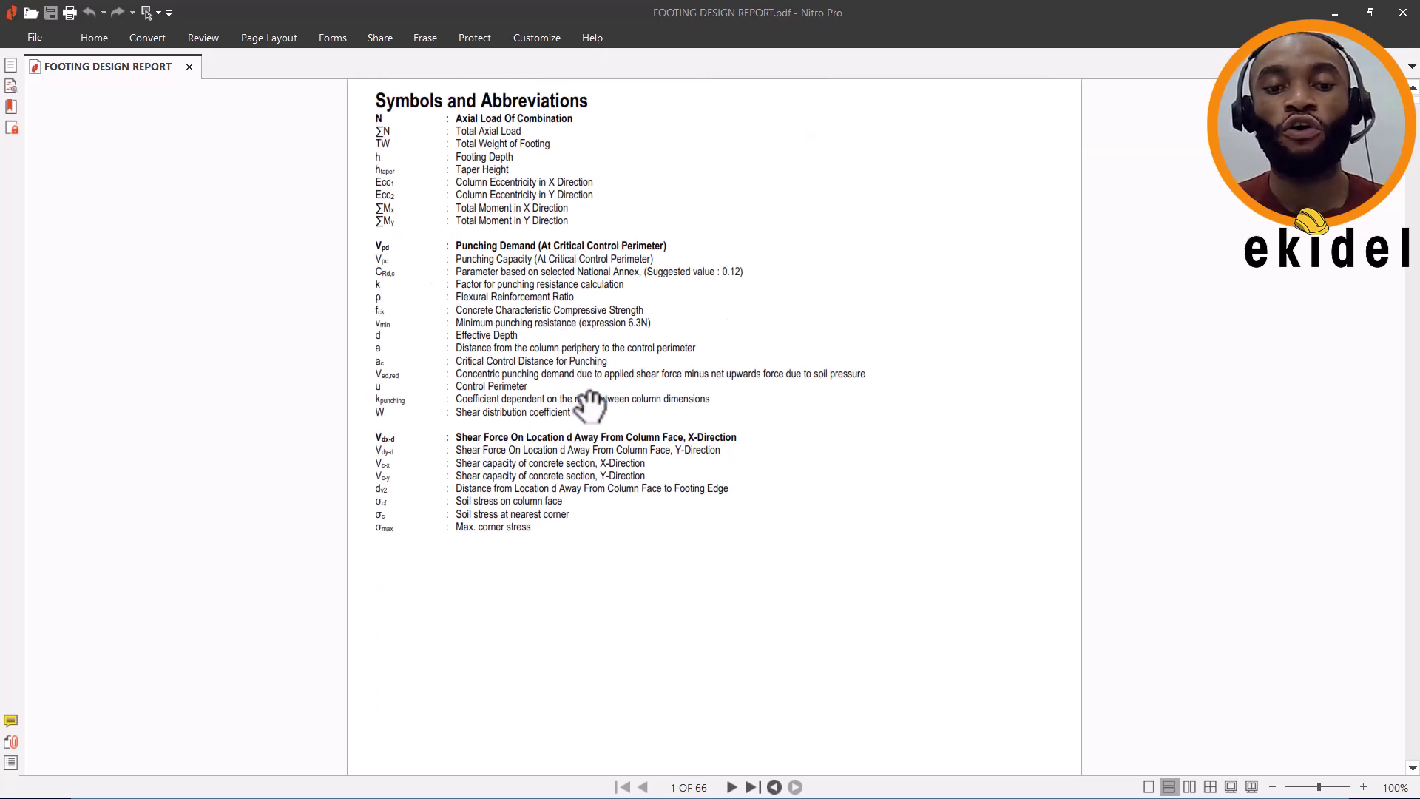
{"action": "scroll", "coordinate": [631, 355], "scroll_direction": "down", "scroll_amount": 9}
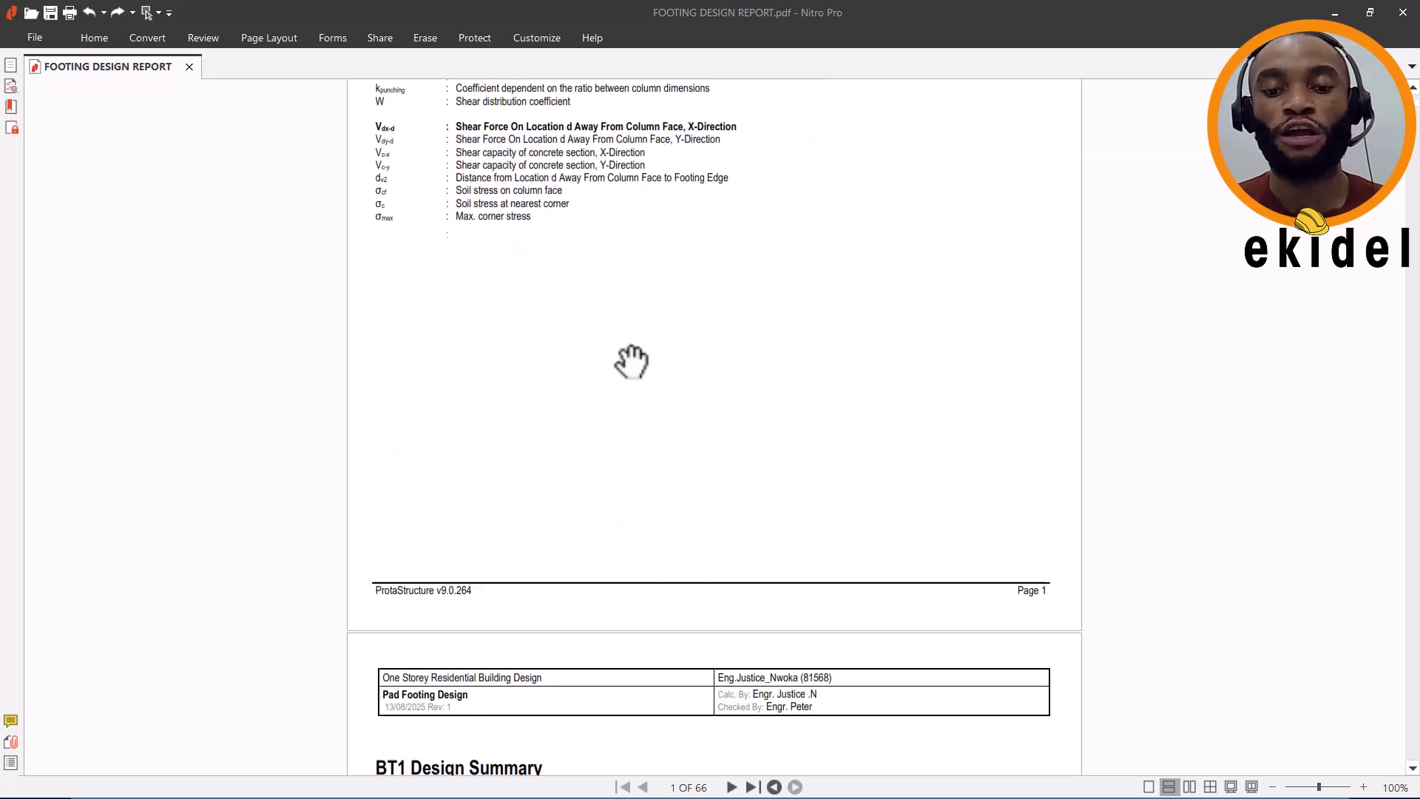
{"action": "scroll", "coordinate": [634, 369], "scroll_direction": "down", "scroll_amount": 2}
{"action": "scroll", "coordinate": [804, 348], "scroll_direction": "up", "scroll_amount": 2, "text": "ctrl"}
{"action": "scroll", "coordinate": [500, 444], "scroll_direction": "down", "scroll_amount": 2, "text": "ctrl"}
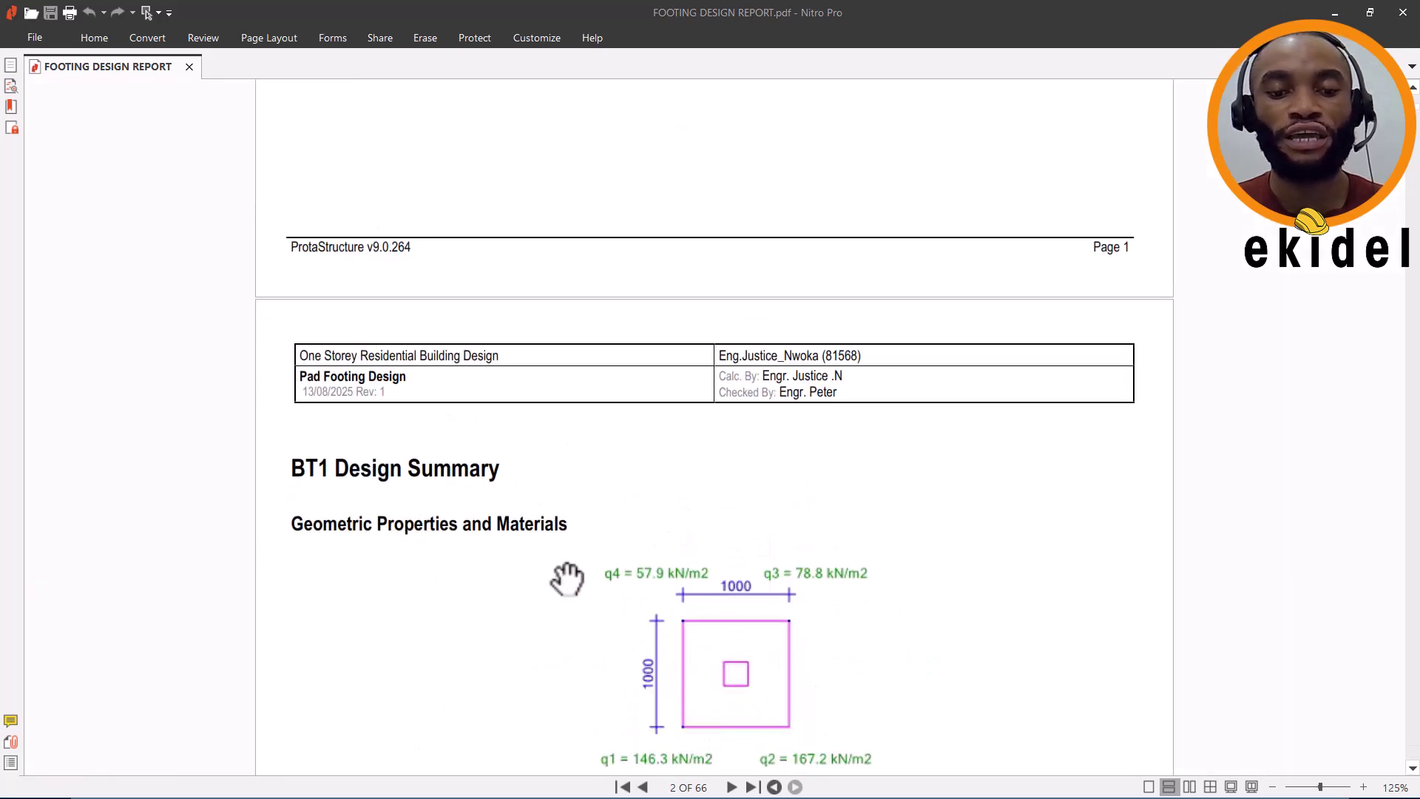
{"action": "scroll", "coordinate": [687, 485], "scroll_direction": "down", "scroll_amount": 1, "text": "ctrl"}
{"action": "scroll", "coordinate": [719, 500], "scroll_direction": "down", "scroll_amount": 15}
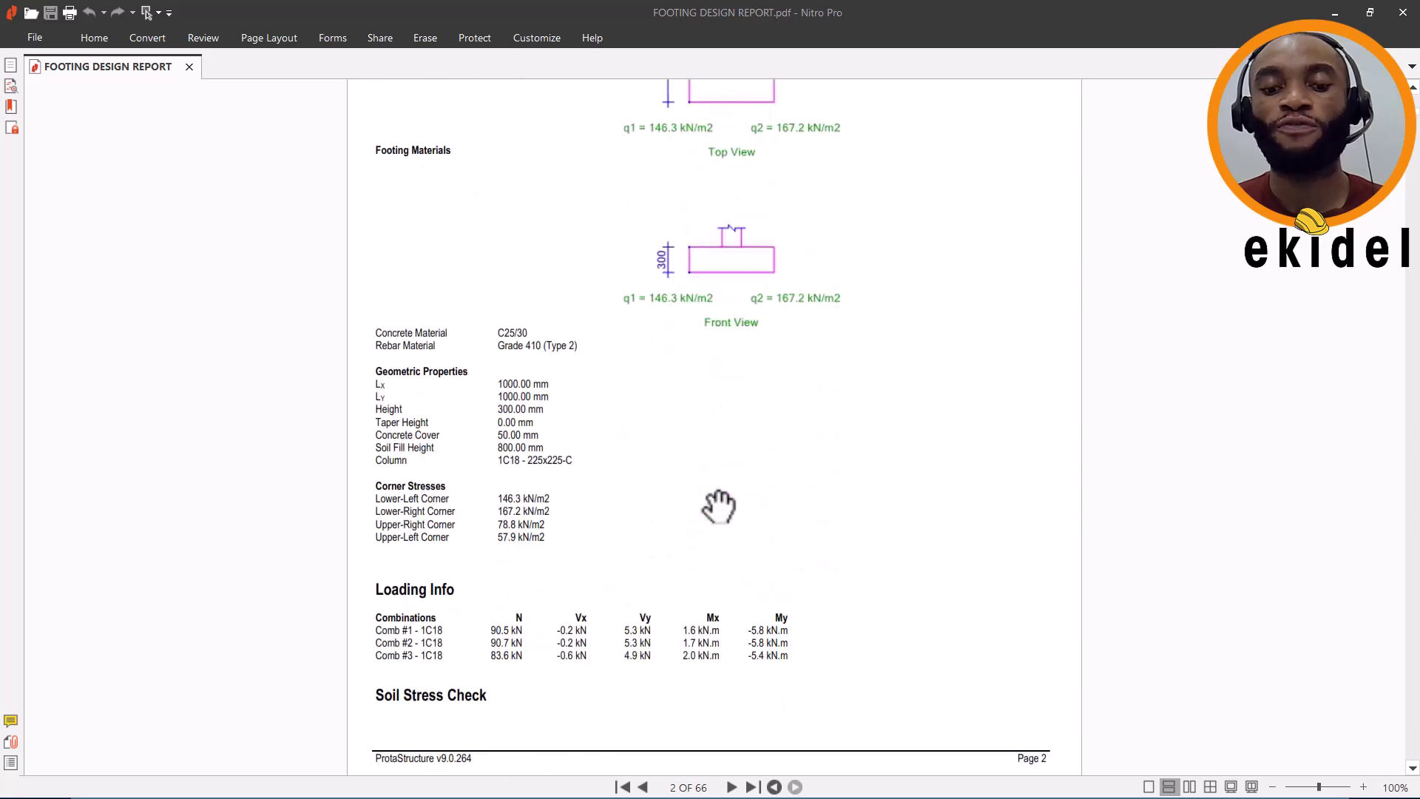
{"action": "scroll", "coordinate": [719, 507], "scroll_direction": "down", "scroll_amount": 16}
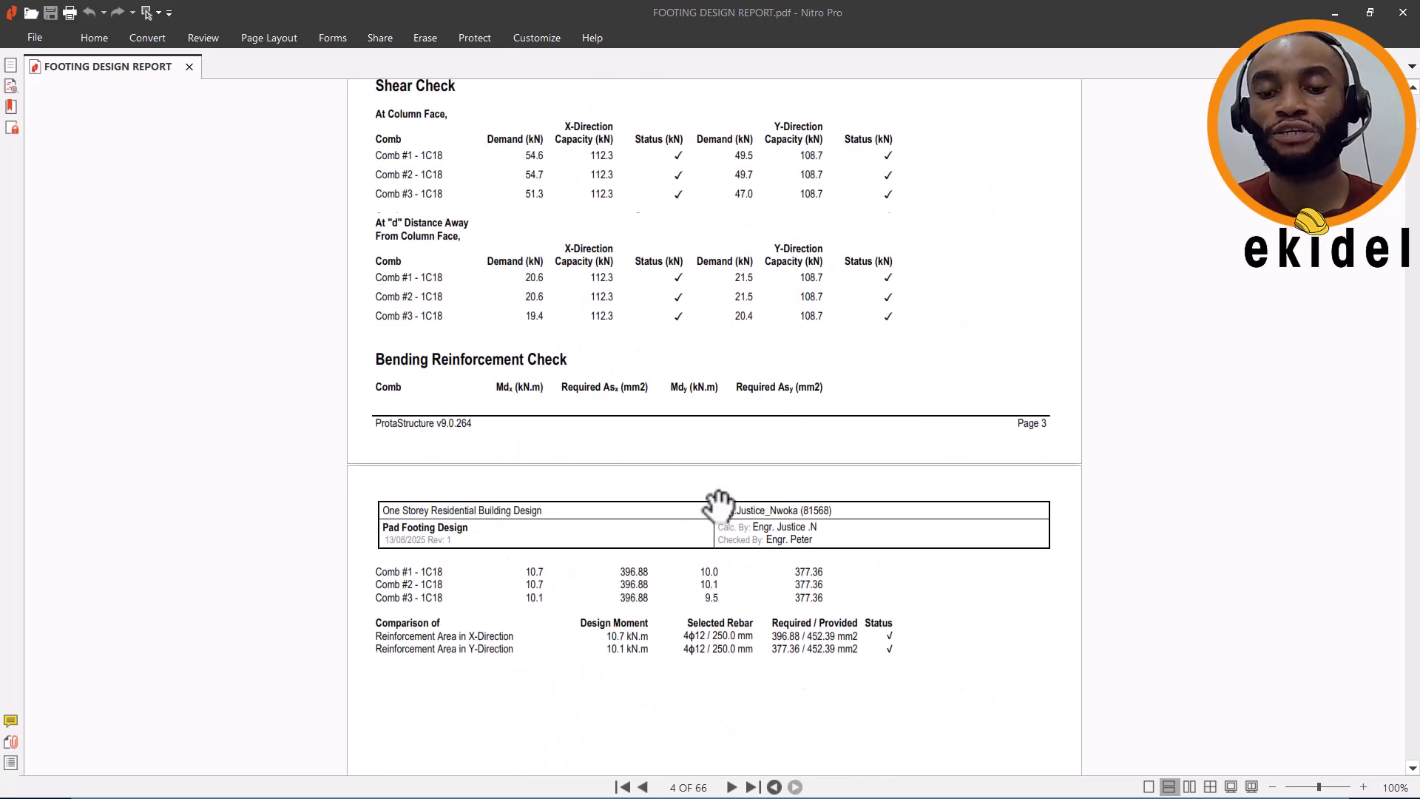
{"action": "scroll", "coordinate": [722, 506], "scroll_direction": "down", "scroll_amount": 16}
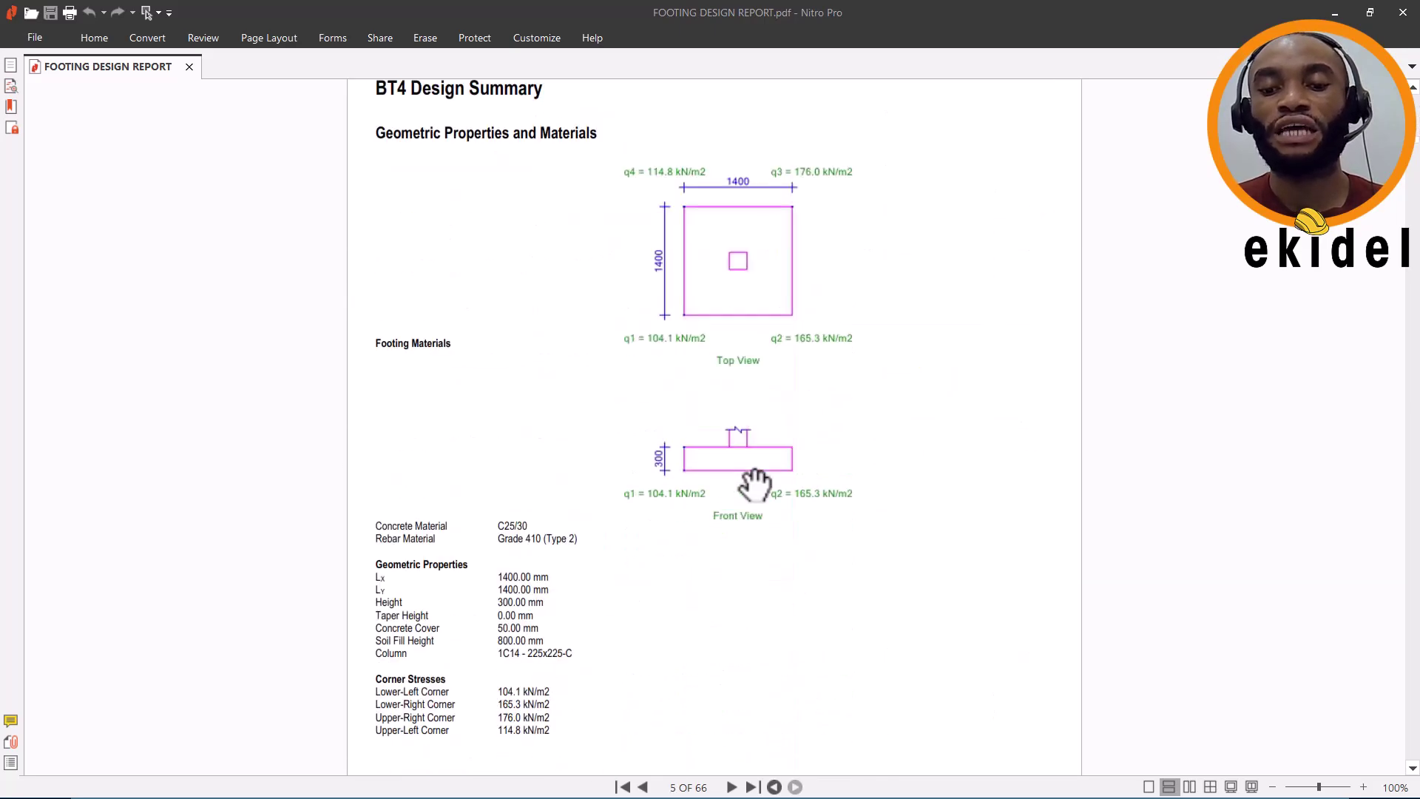
Read the BT4 and BT2 design summaries in the exported PDF
{"action": "scroll", "coordinate": [756, 484], "scroll_direction": "down", "scroll_amount": 10}
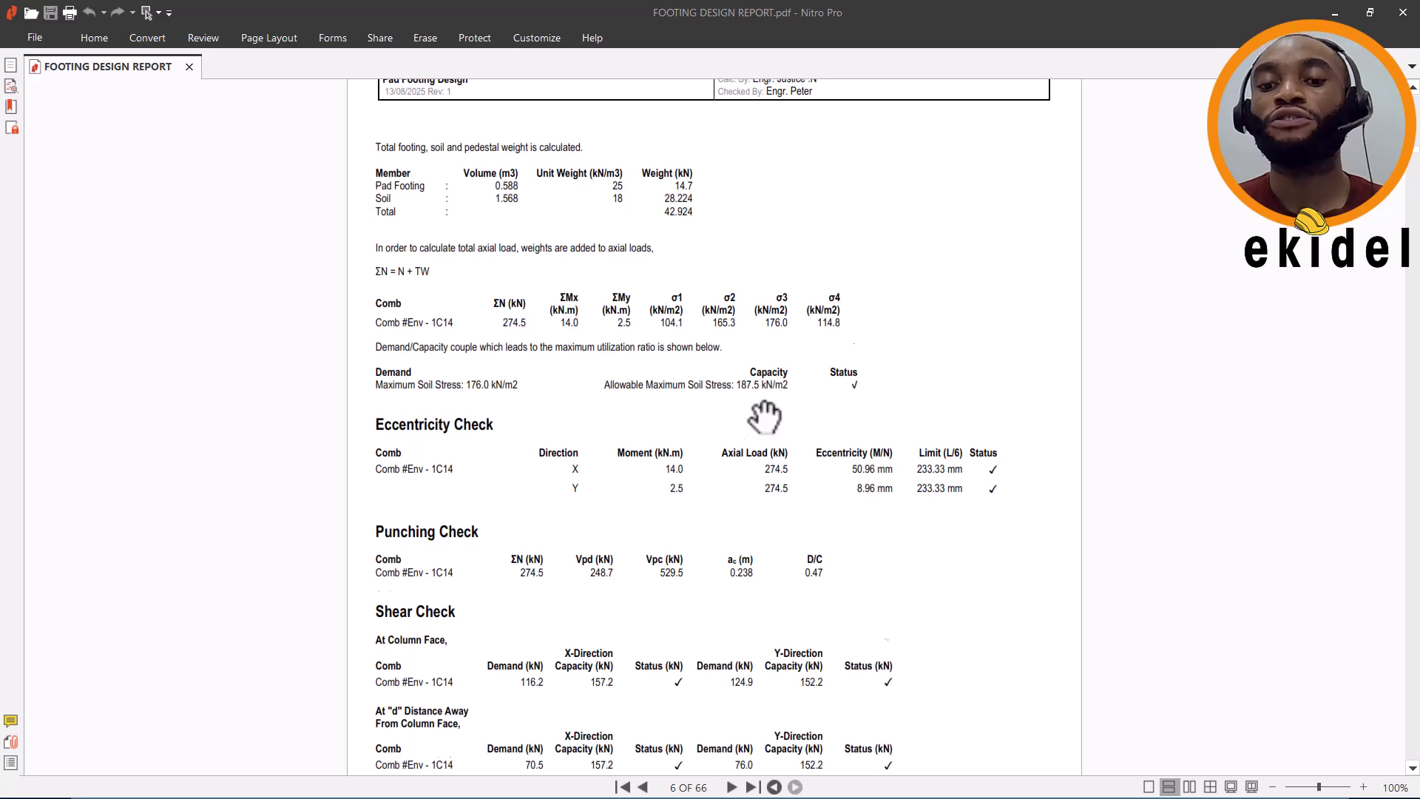
{"action": "scroll", "coordinate": [766, 414], "scroll_direction": "down", "scroll_amount": 3}
{"action": "scroll", "coordinate": [768, 412], "scroll_direction": "down", "scroll_amount": 15}
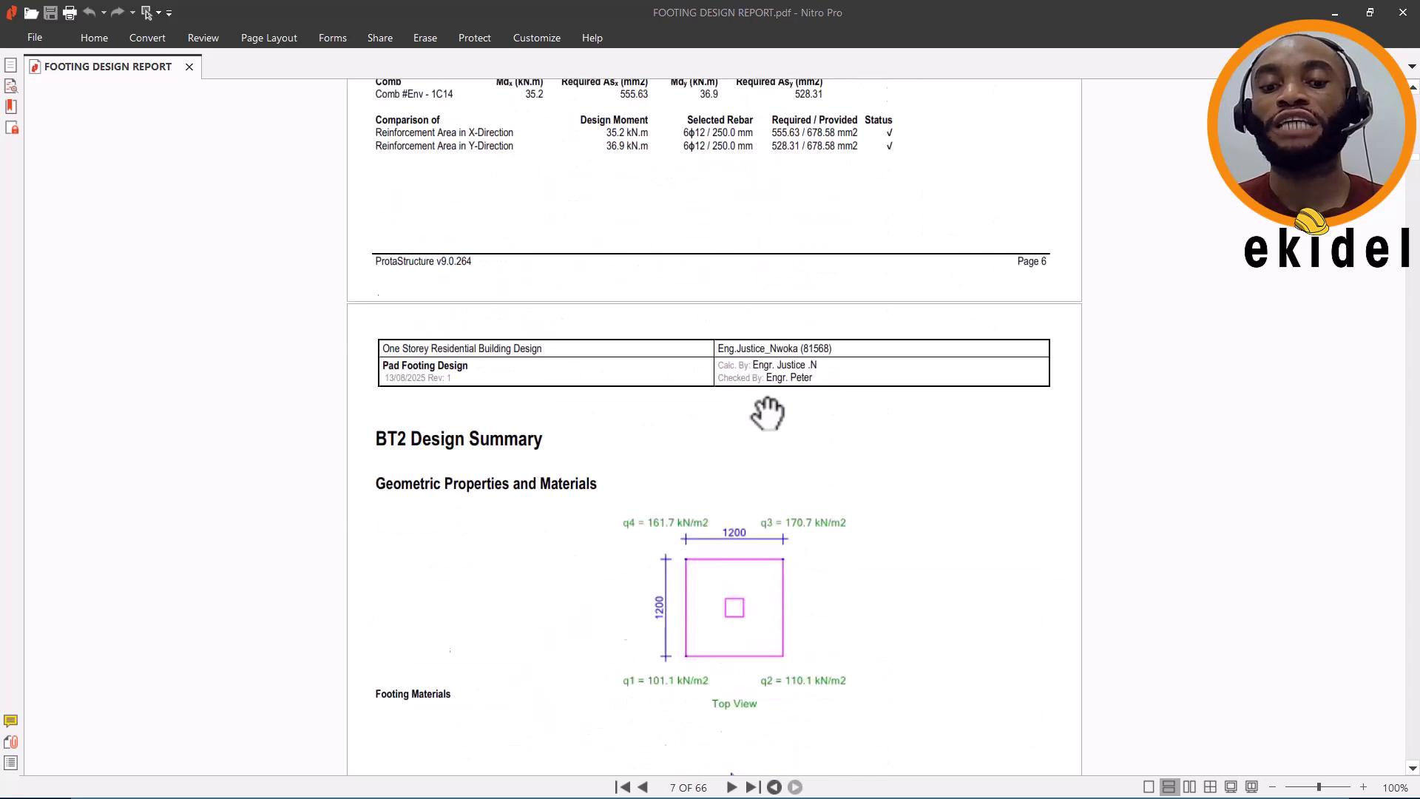
{"action": "scroll", "coordinate": [768, 411], "scroll_direction": "down", "scroll_amount": 16}
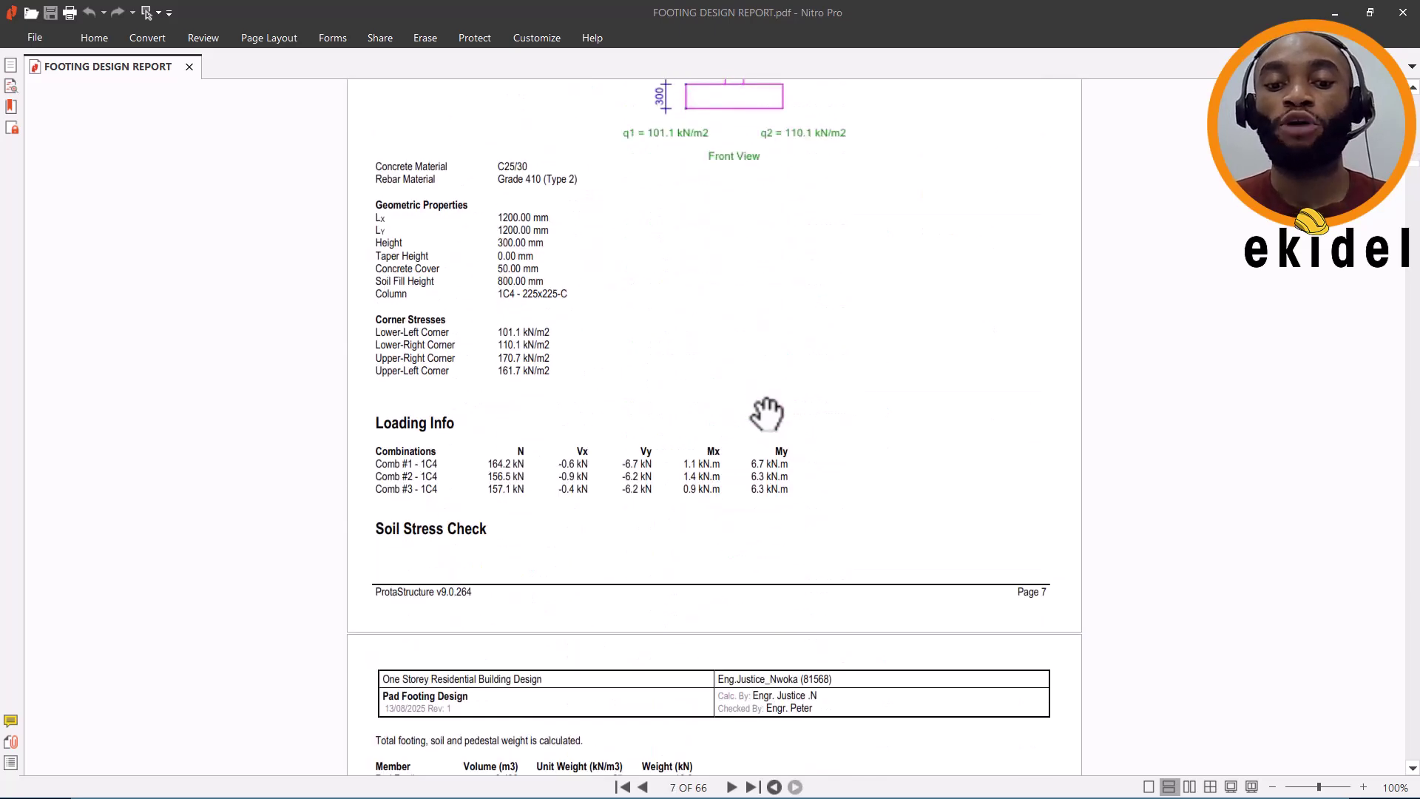
{"action": "scroll", "coordinate": [766, 415], "scroll_direction": "down", "scroll_amount": 5}
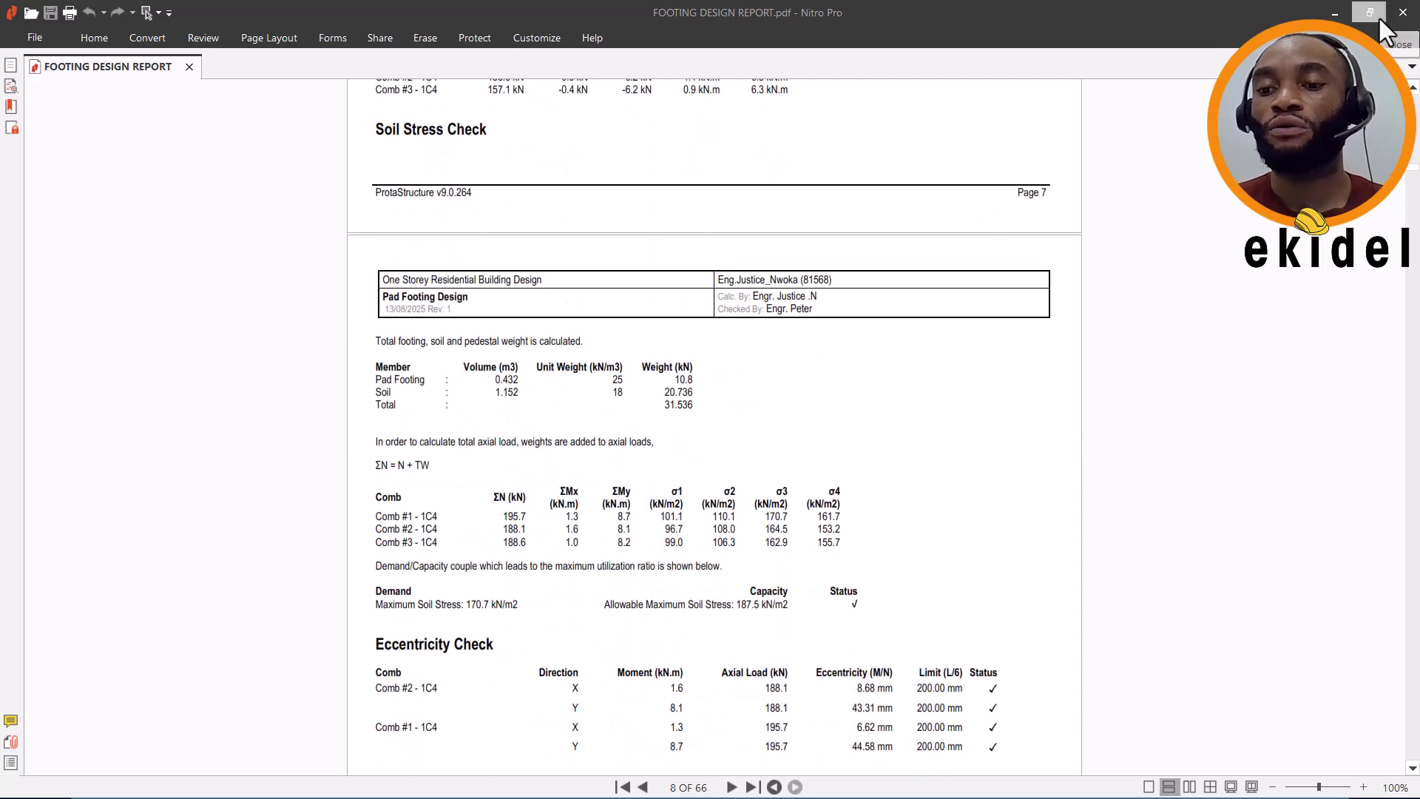
Close the exported PDF and the pad footing report preview to return to the ProtaStructure model
{"action": "left_click", "coordinate": [1401, 15]}
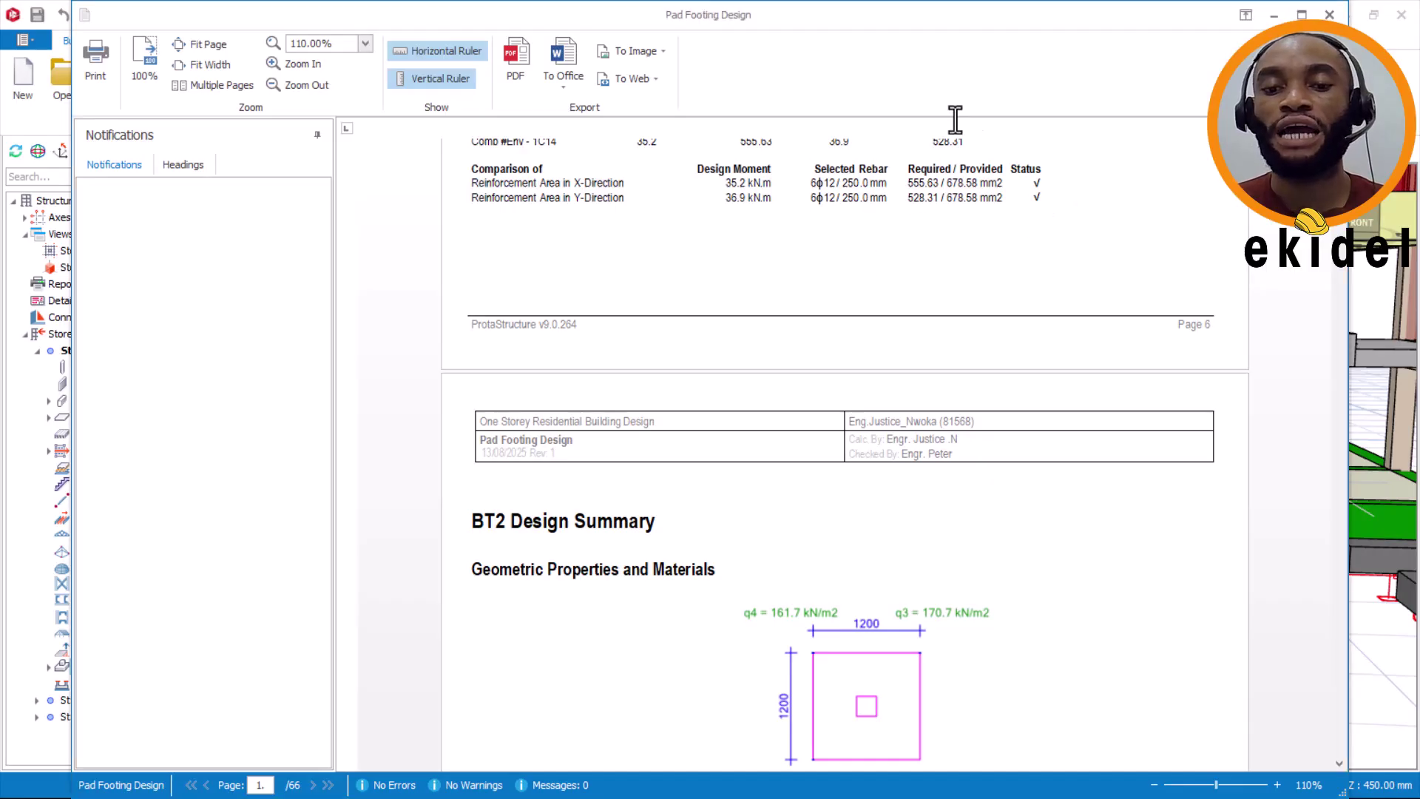
{"action": "left_click", "coordinate": [1332, 15]}
Inspect the building's pad footings, ground beams and staircase in the 3D model from several angles
{"action": "middle_click_drag", "start_coordinate": [711, 414], "coordinate": [728, 459]}
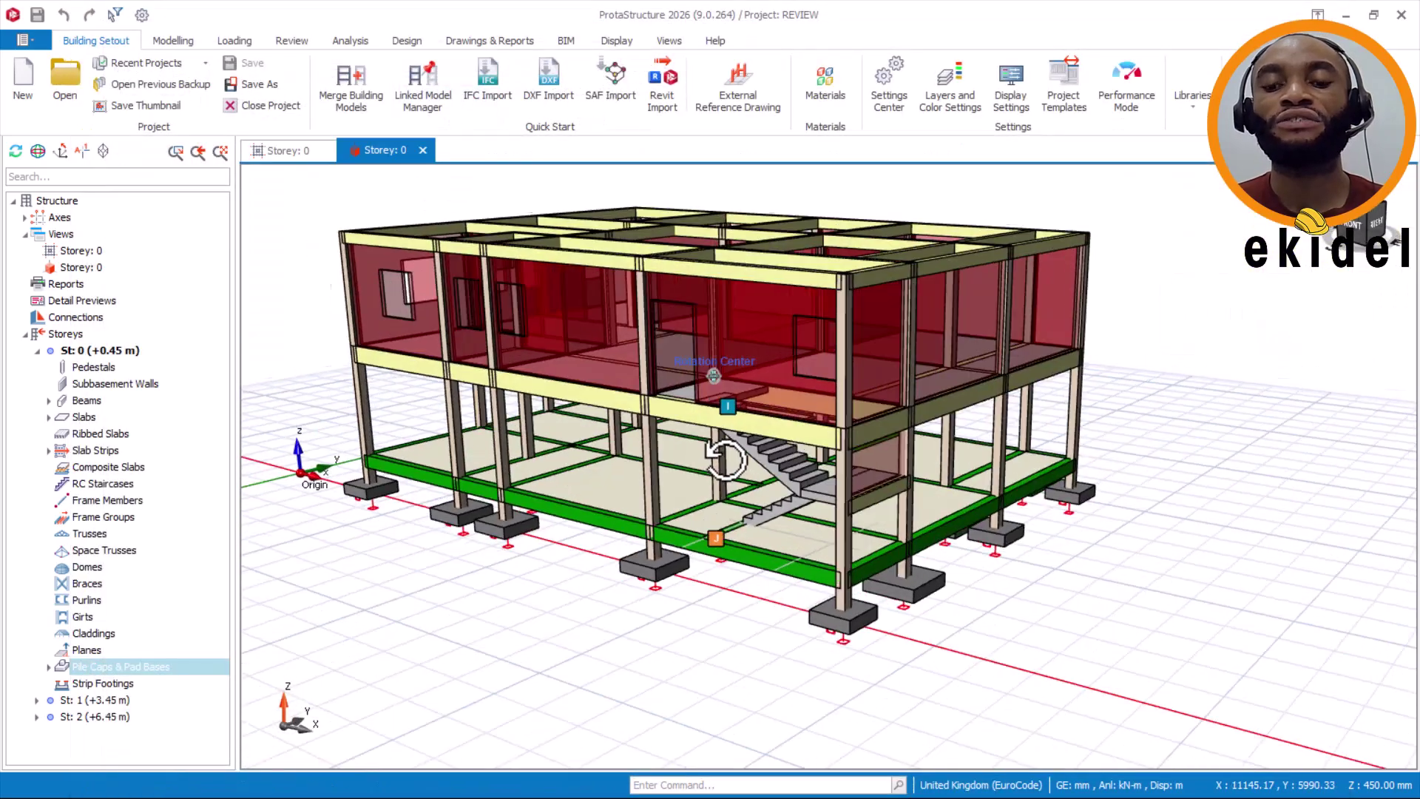
{"action": "scroll", "coordinate": [728, 459], "scroll_direction": "up", "scroll_amount": 5}
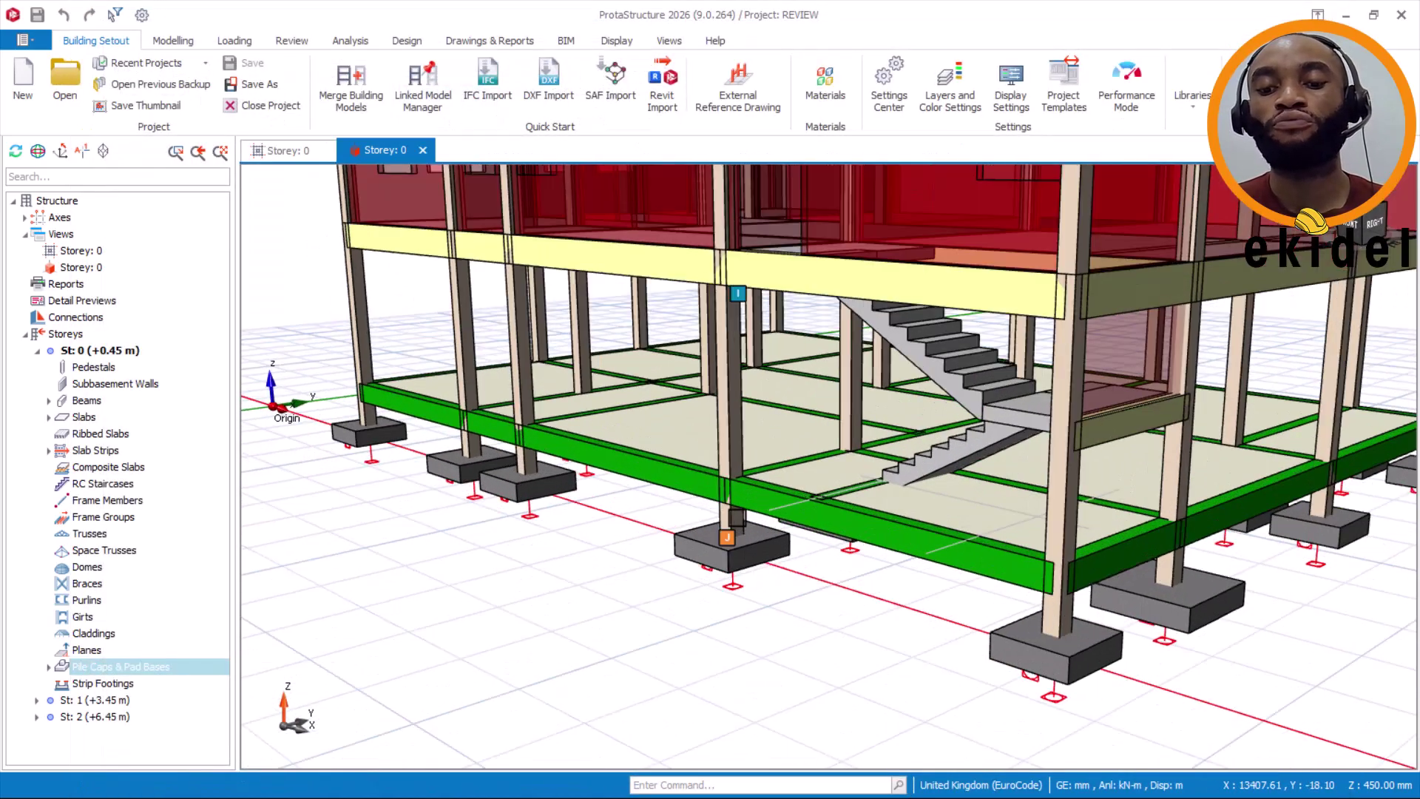
{"action": "scroll", "coordinate": [761, 498], "scroll_direction": "down", "scroll_amount": 5}
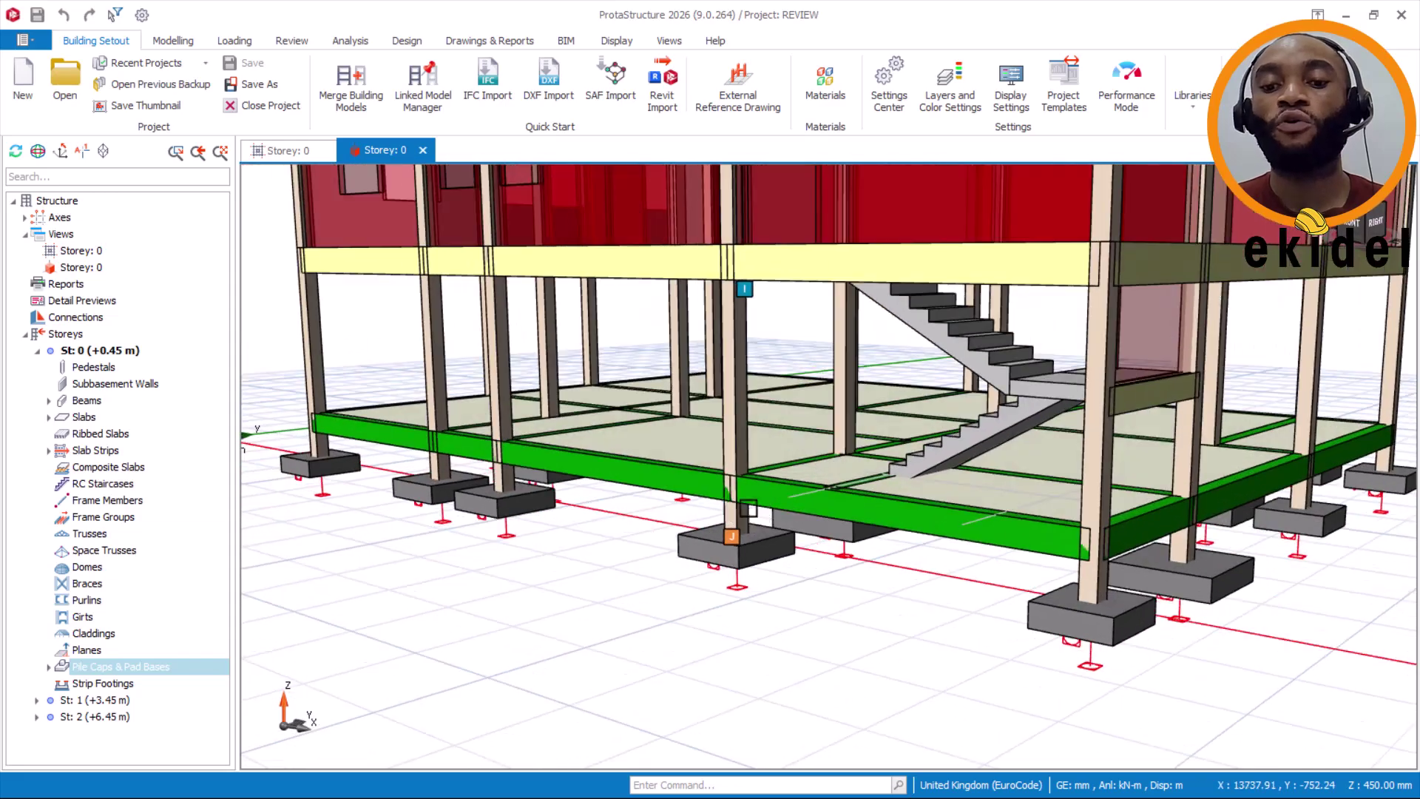
{"action": "middle_click_drag", "start_coordinate": [761, 497], "coordinate": [777, 529]}
{"action": "scroll", "coordinate": [761, 577], "scroll_direction": "down", "scroll_amount": 5}
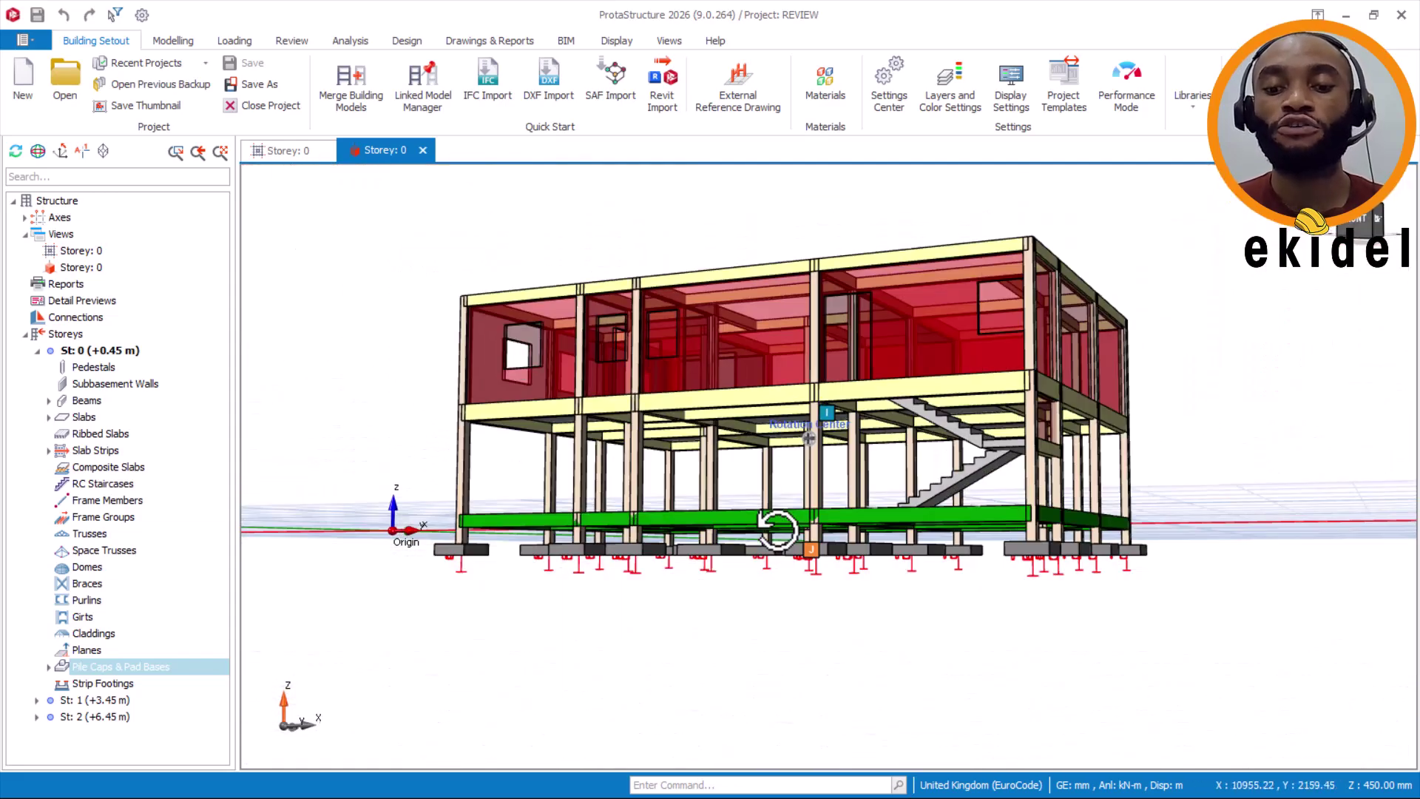
{"action": "scroll", "coordinate": [771, 548], "scroll_direction": "up", "scroll_amount": 5}
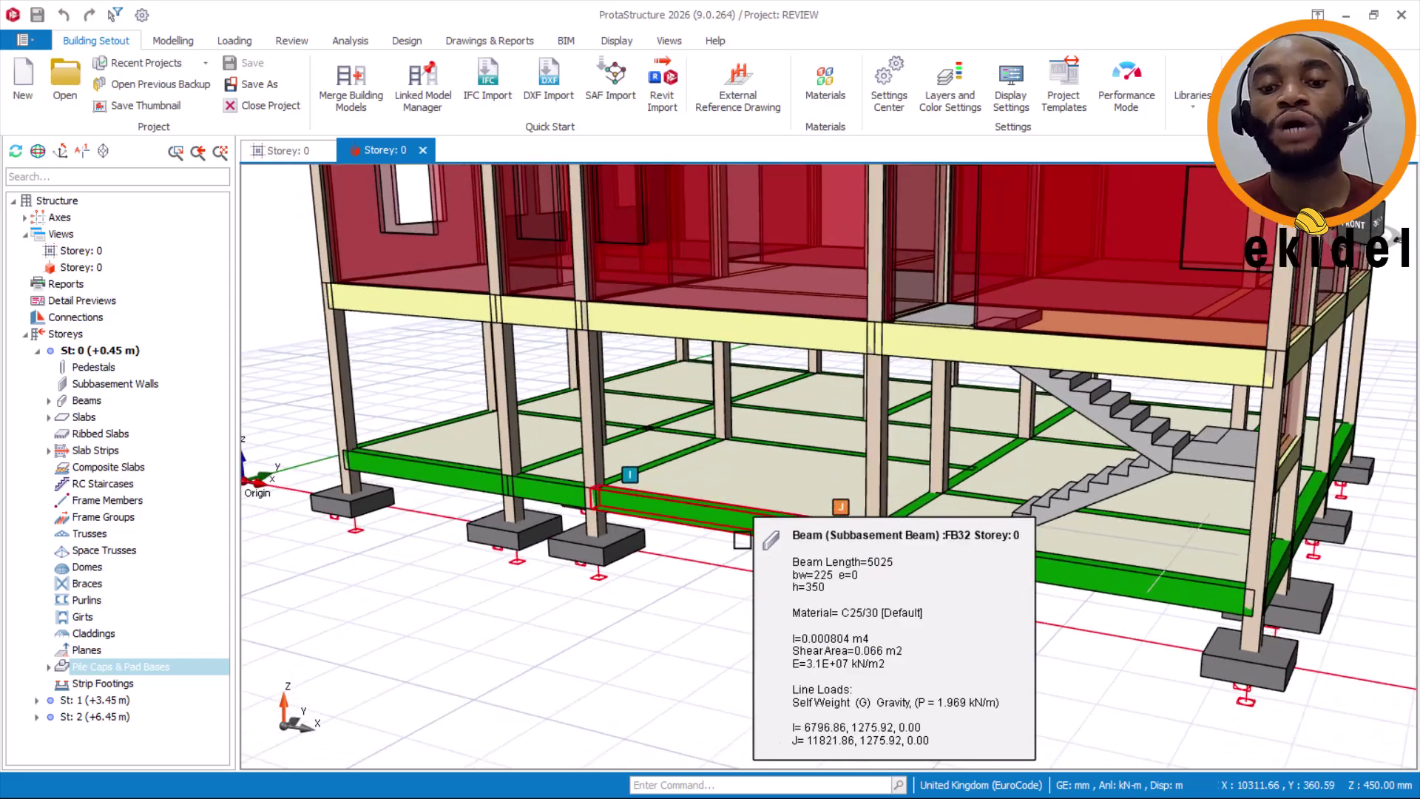
{"action": "scroll", "coordinate": [736, 570], "scroll_direction": "down", "scroll_amount": 5}
{"action": "middle_click_drag", "start_coordinate": [736, 545], "coordinate": [730, 547]}
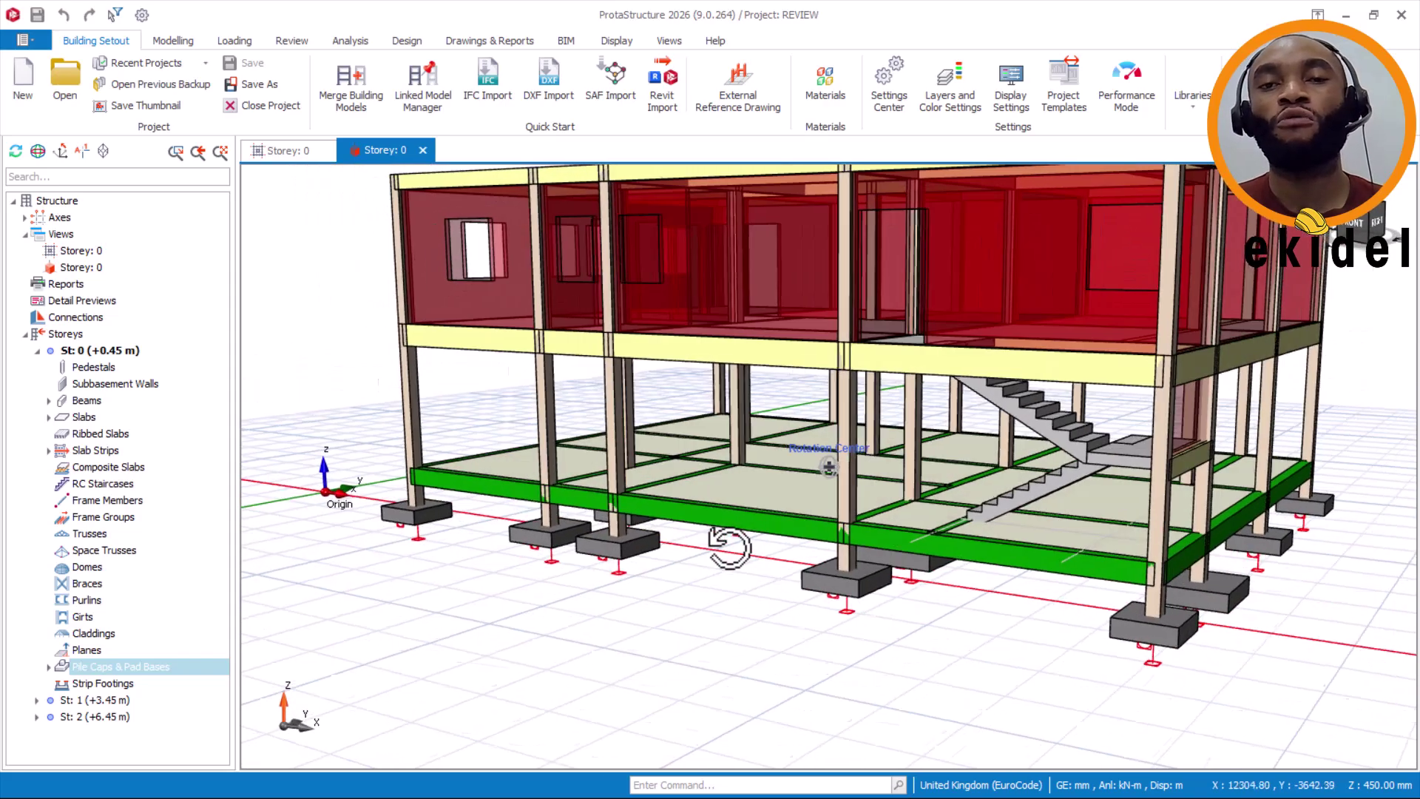
{"action": "scroll", "coordinate": [730, 547], "scroll_direction": "up", "scroll_amount": 4}
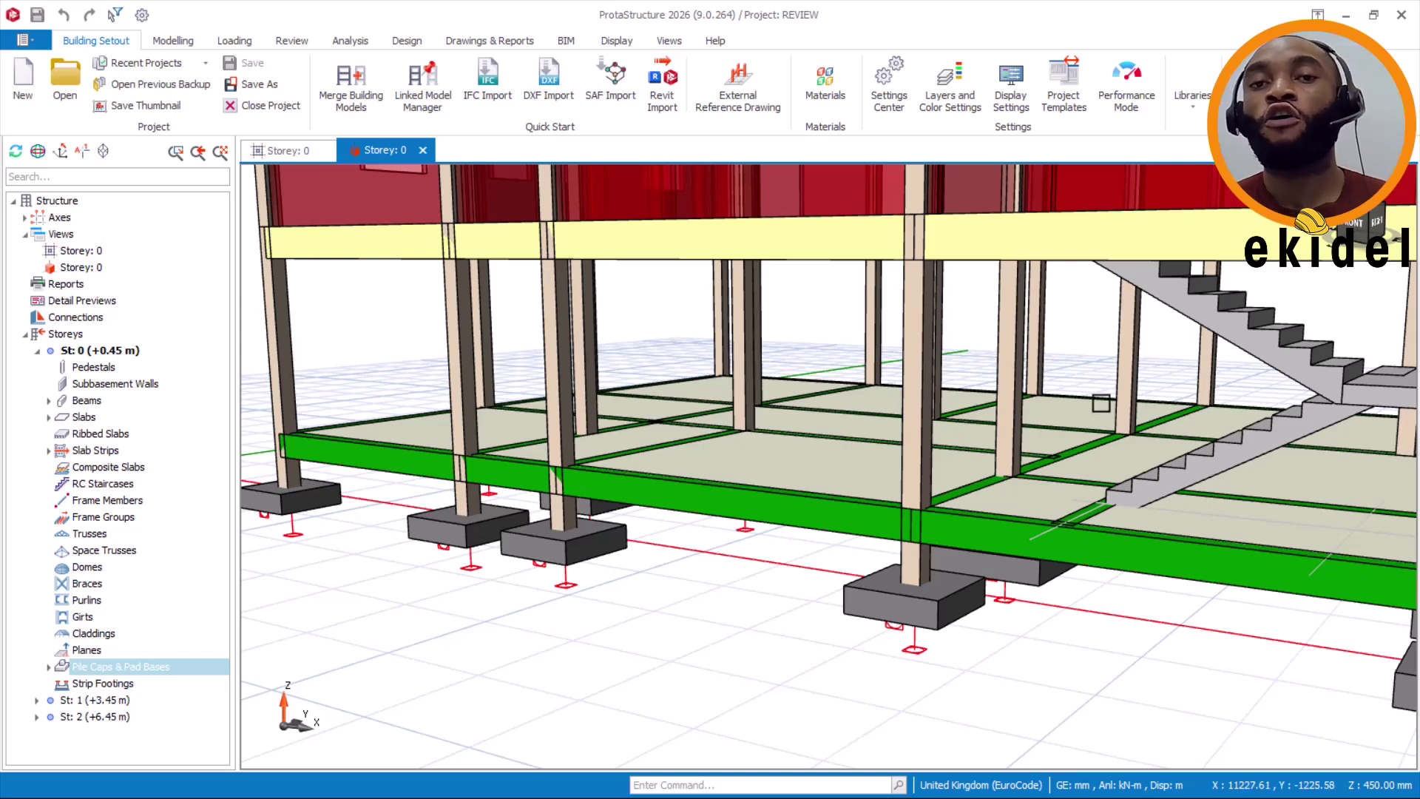
{"action": "scroll", "coordinate": [807, 500], "scroll_direction": "down", "scroll_amount": 3}
{"action": "scroll", "coordinate": [770, 516], "scroll_direction": "up", "scroll_amount": 1}
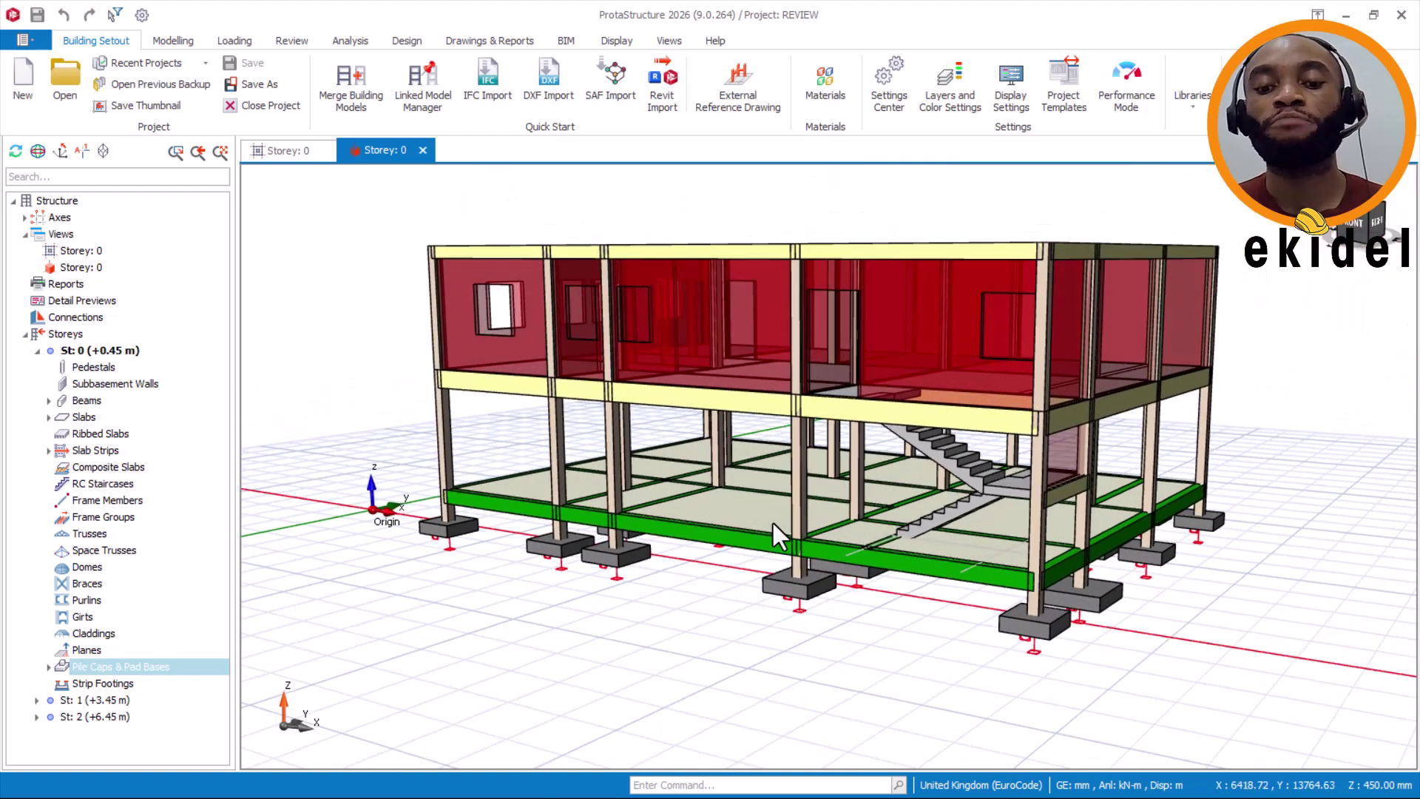
{"action": "mouse_move", "coordinate": [770, 527]}
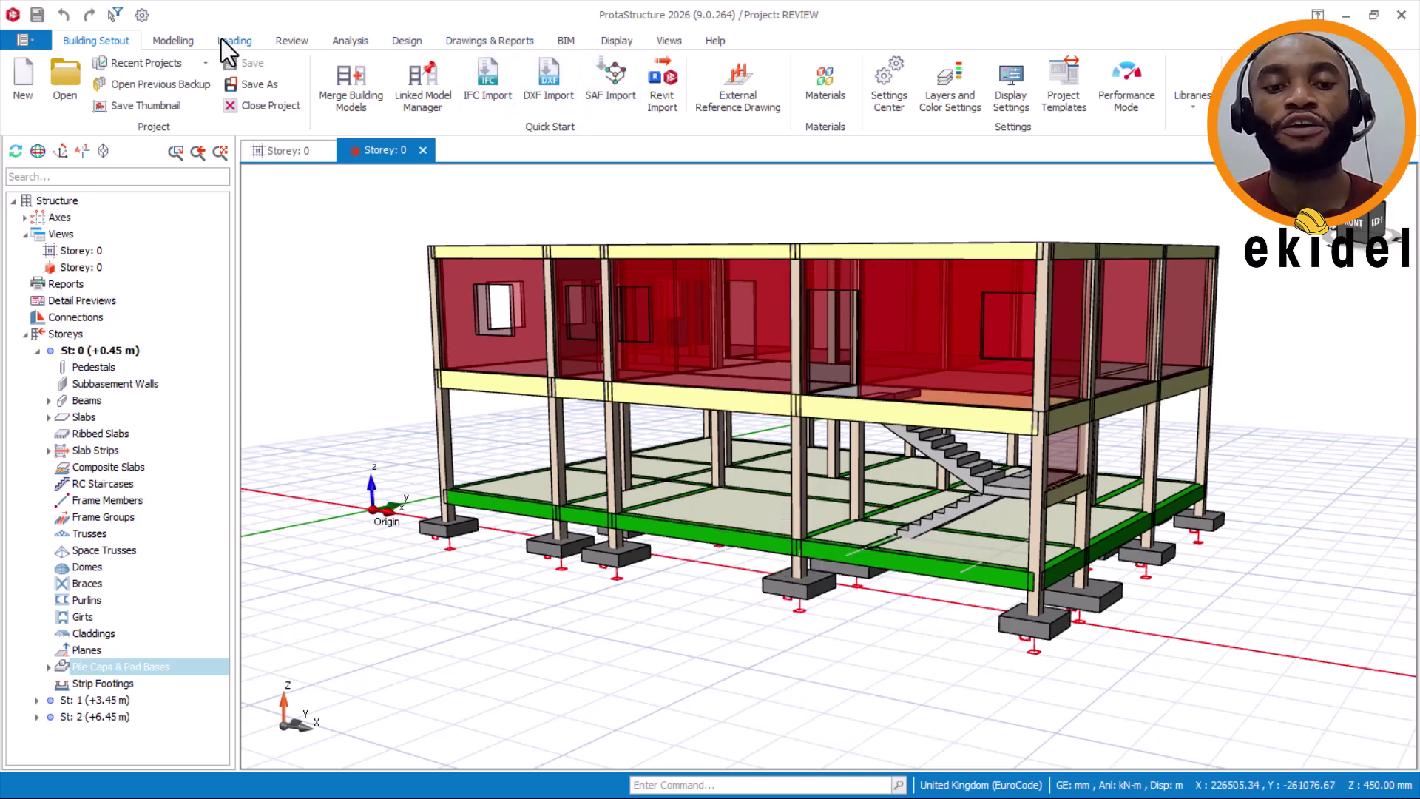
{"action": "left_click", "coordinate": [173, 40]}
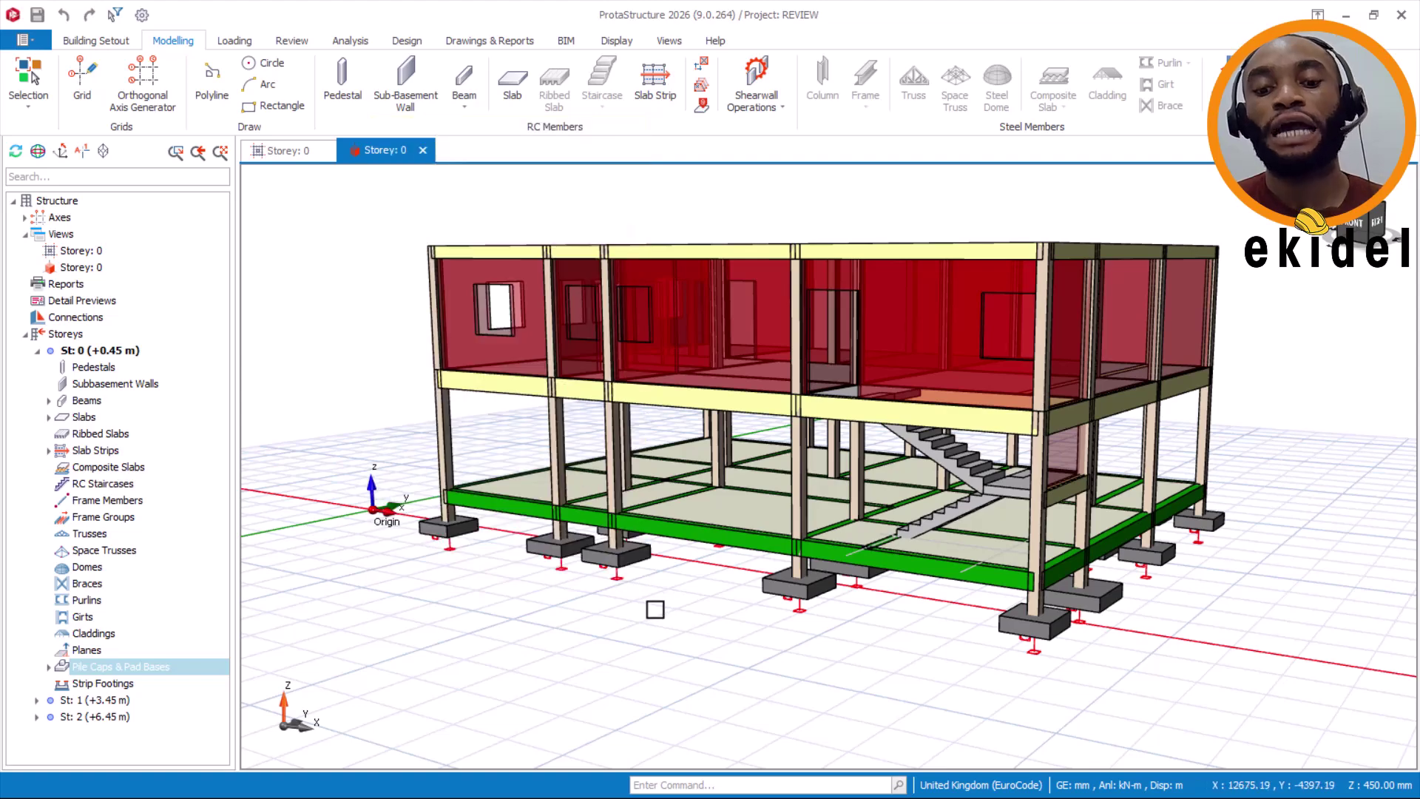
Switch to AutoCAD and view the floor plans, elevations and sections in the 15th Storey Building Plan drawing
{"action": "left_click", "coordinate": [1342, 13]}
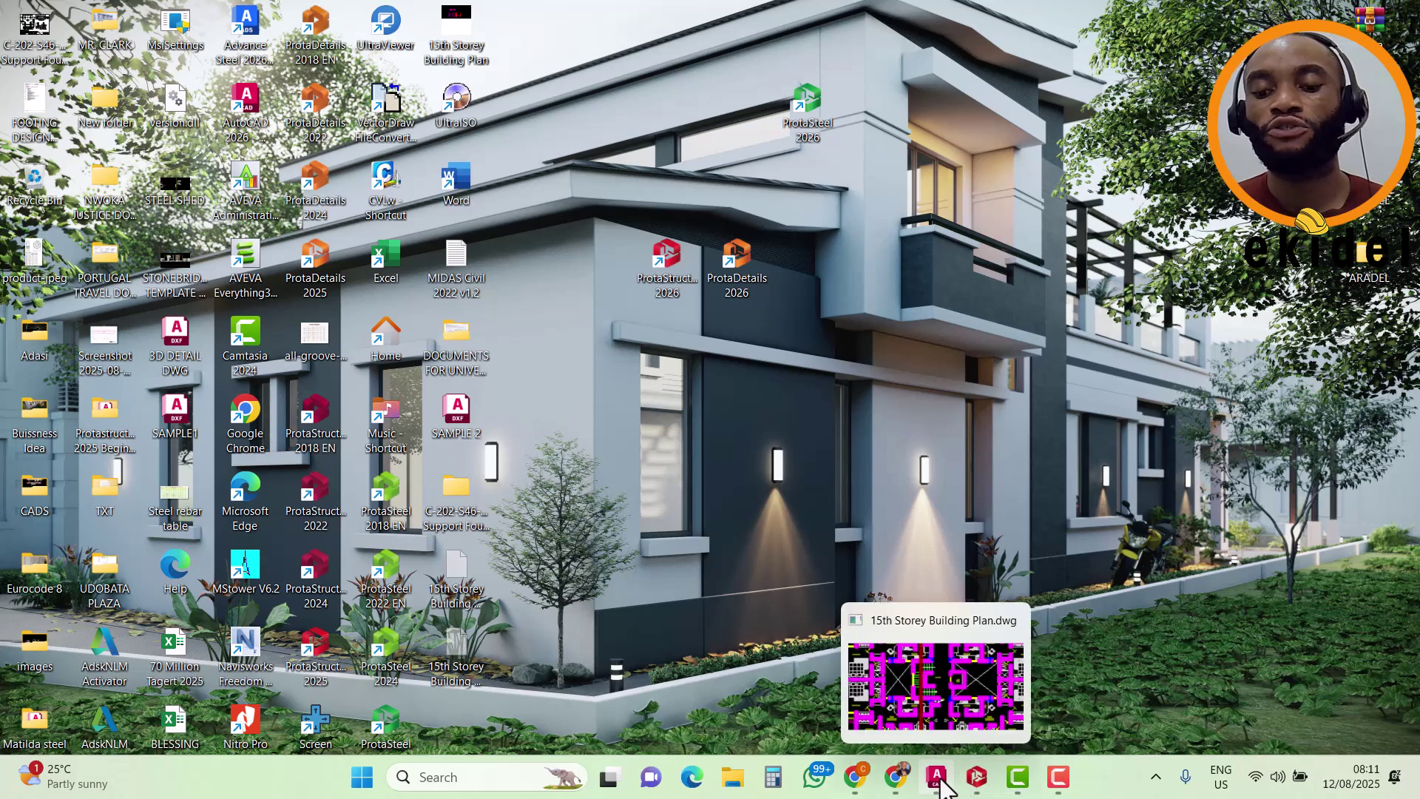
{"action": "left_click", "coordinate": [939, 728]}
{"action": "scroll", "coordinate": [736, 339], "scroll_direction": "down", "scroll_amount": 5}
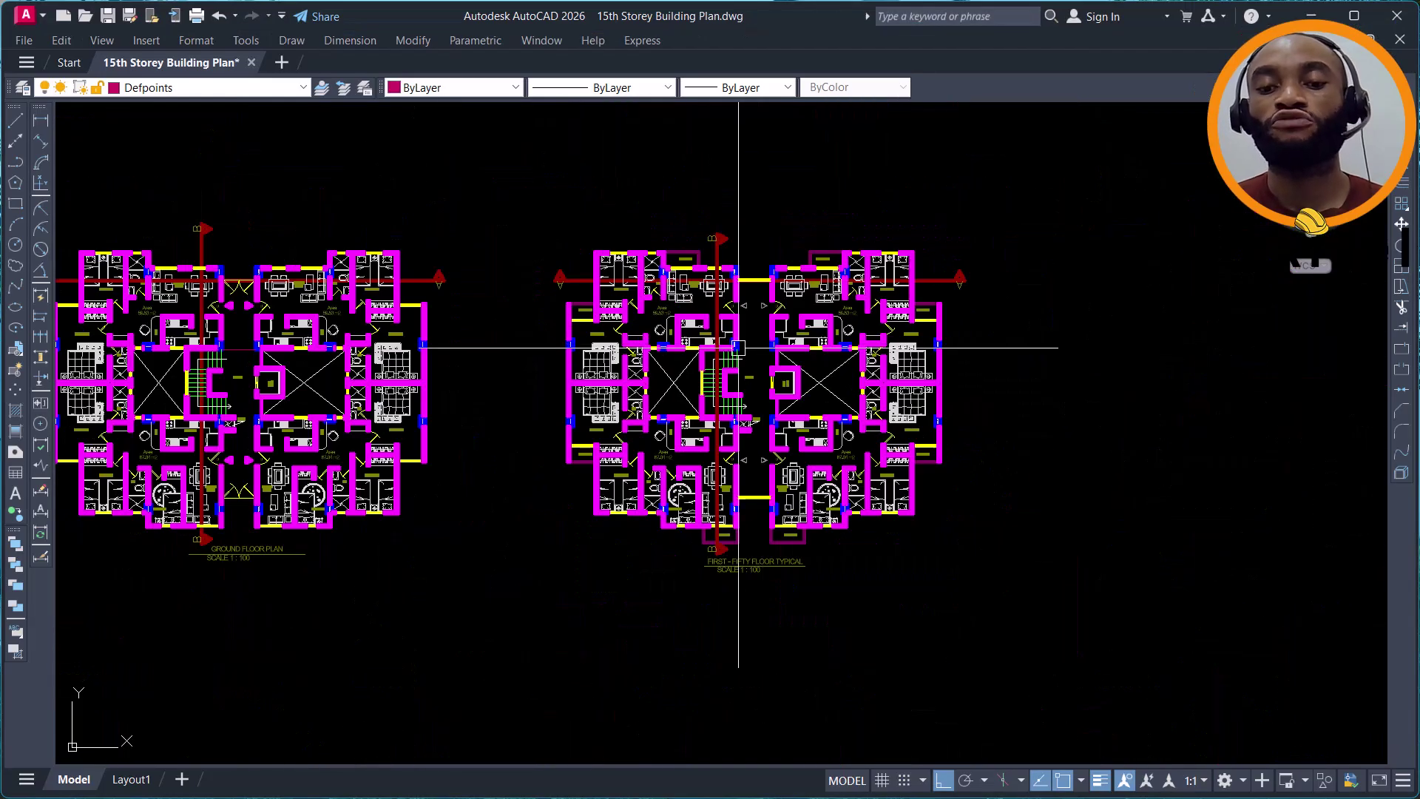
{"action": "scroll", "coordinate": [659, 326], "scroll_direction": "down", "scroll_amount": 3}
{"action": "middle_click_drag", "start_coordinate": [659, 326], "coordinate": [802, 239]}
{"action": "scroll", "coordinate": [761, 308], "scroll_direction": "down", "scroll_amount": 1}
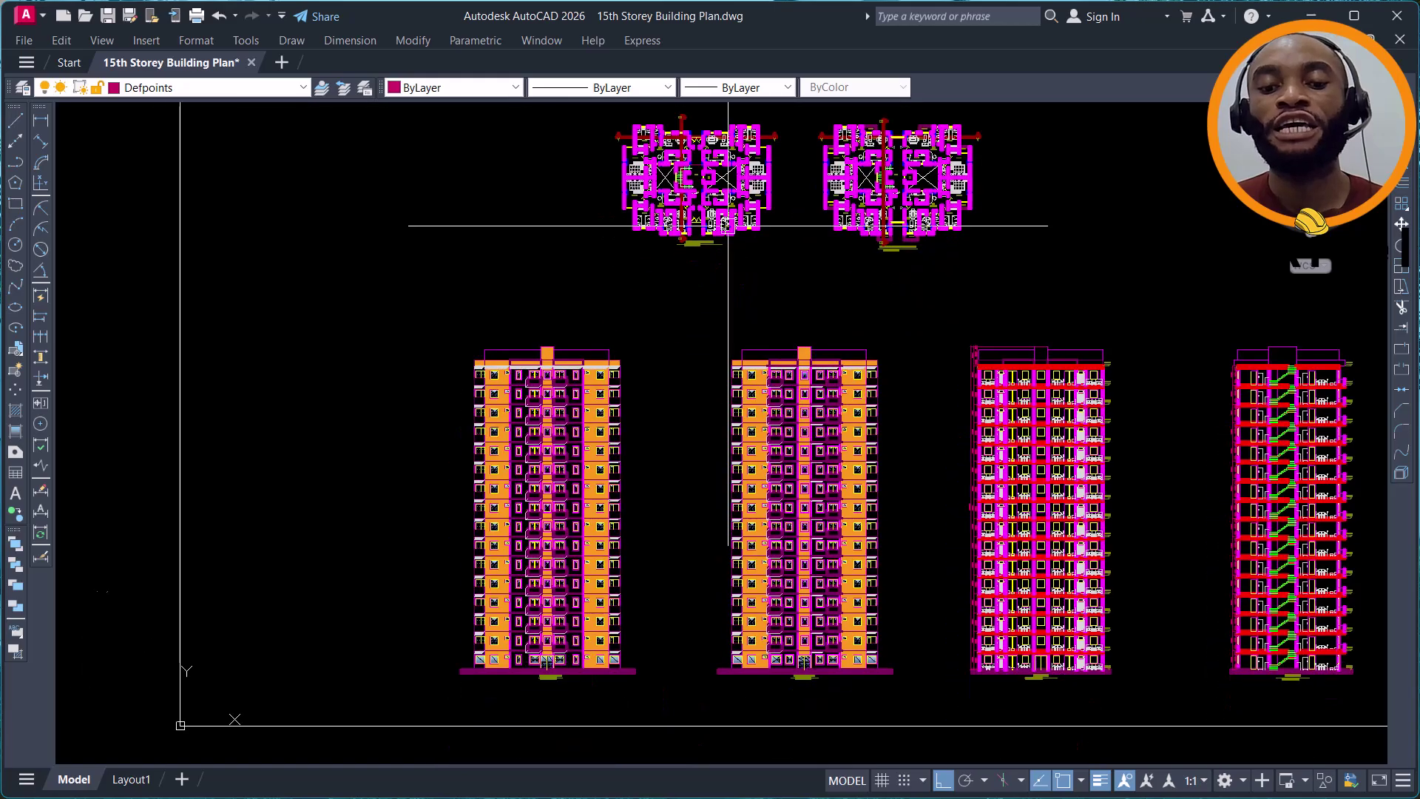
Examine the tower's front and back elevations, including the ground-level base of the front elevation
{"action": "scroll", "coordinate": [573, 657], "scroll_direction": "up", "scroll_amount": 5}
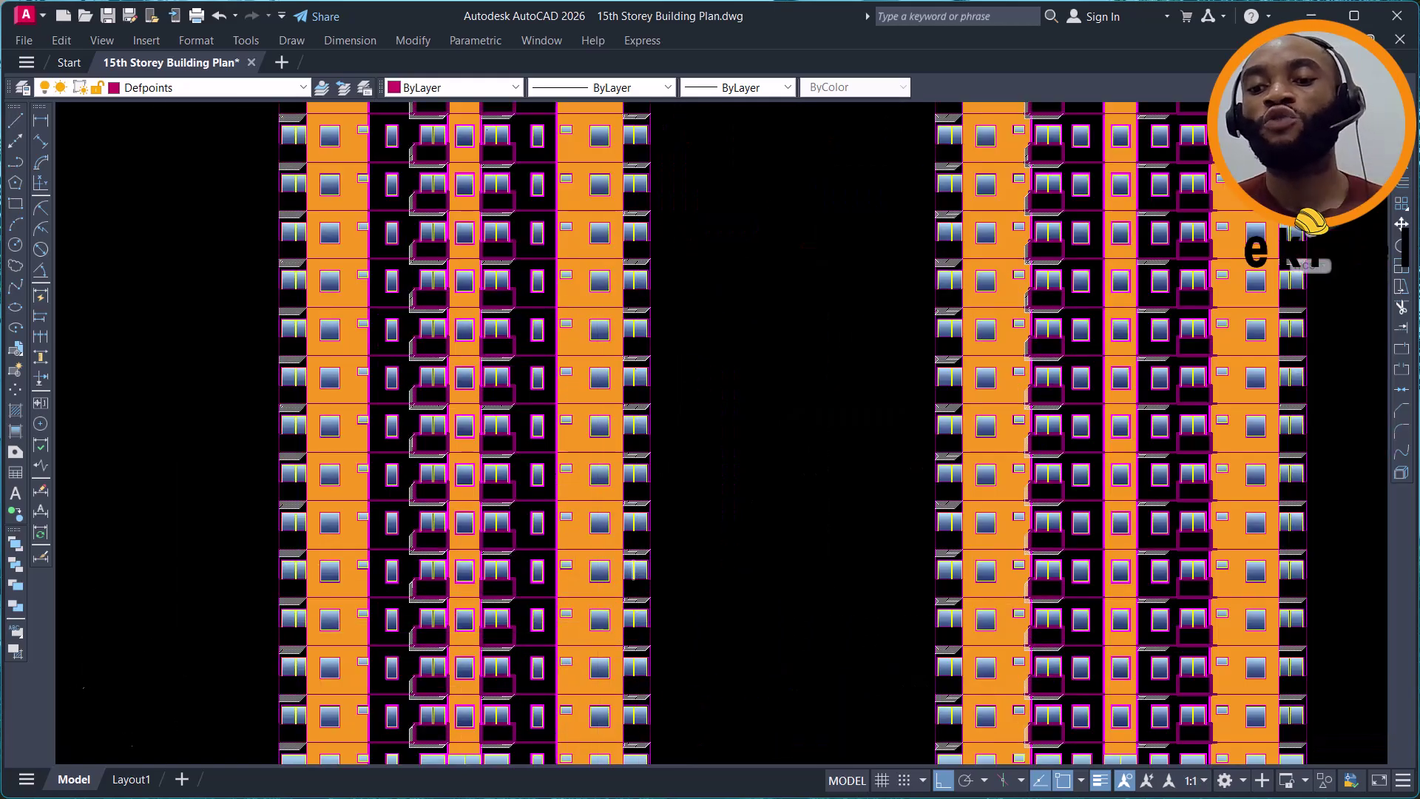
{"action": "scroll", "coordinate": [656, 518], "scroll_direction": "down", "scroll_amount": 4}
{"action": "scroll", "coordinate": [657, 515], "scroll_direction": "up", "scroll_amount": 4}
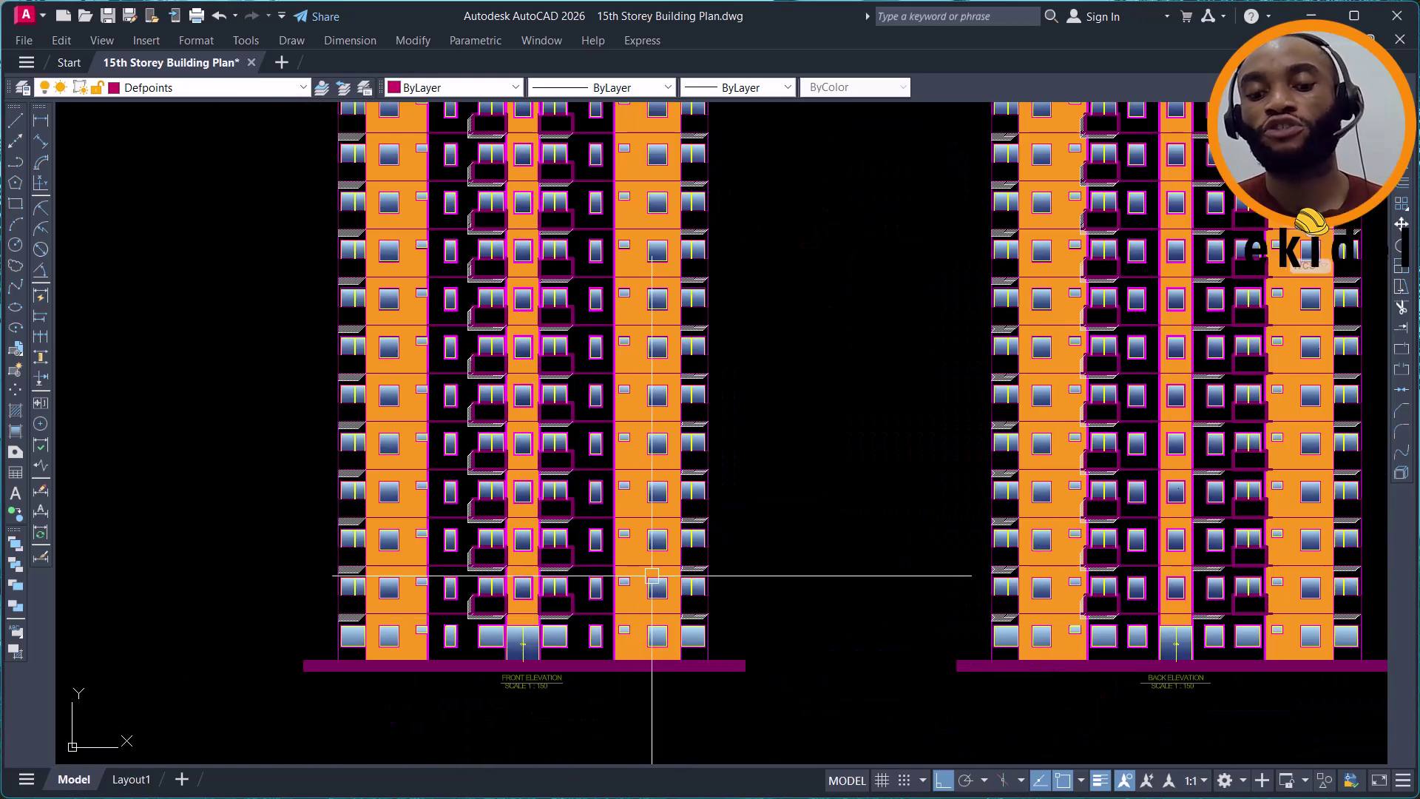
{"action": "scroll", "coordinate": [774, 431], "scroll_direction": "down", "scroll_amount": 4}
{"action": "scroll", "coordinate": [774, 431], "scroll_direction": "up", "scroll_amount": 2}
{"action": "scroll", "coordinate": [677, 532], "scroll_direction": "up", "scroll_amount": 4}
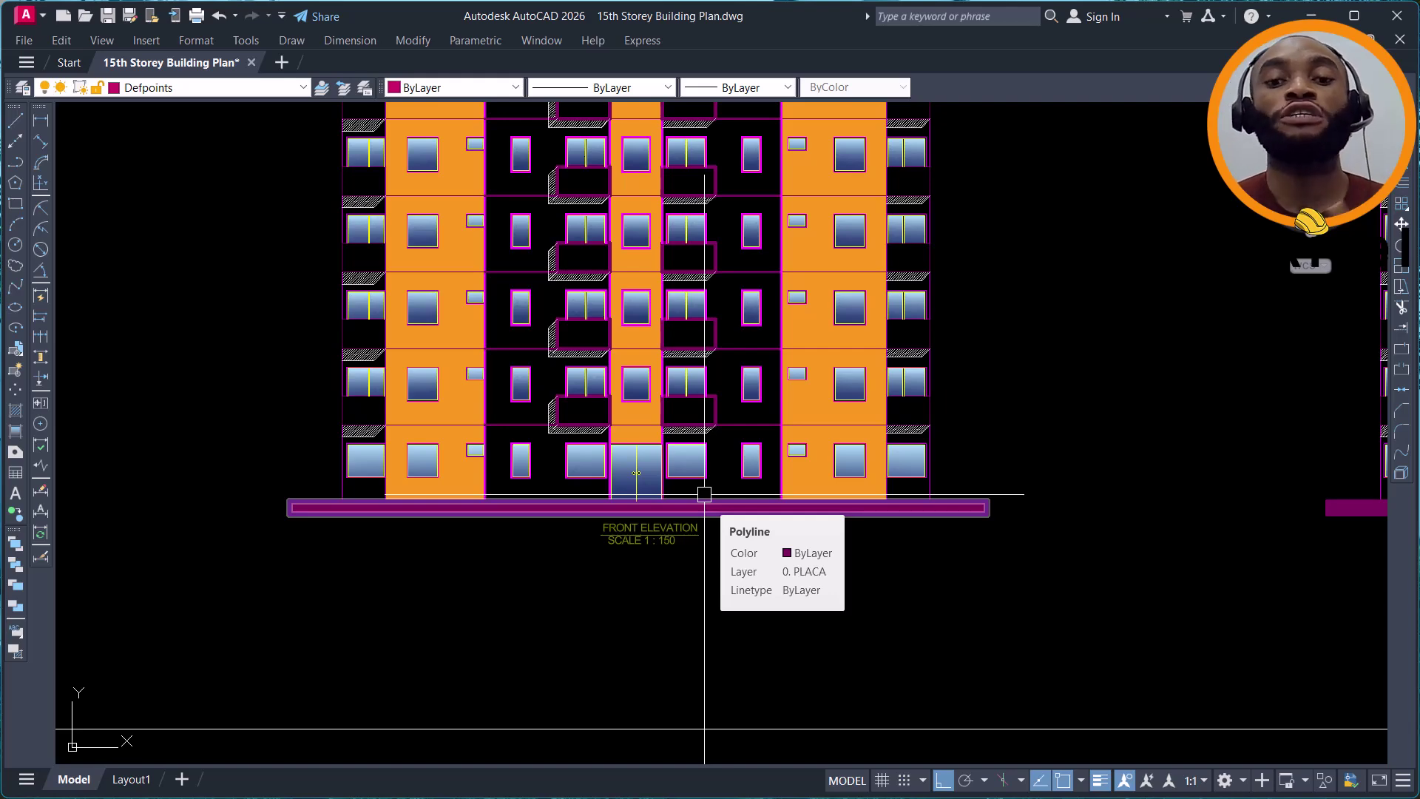
{"action": "scroll", "coordinate": [704, 494], "scroll_direction": "down", "scroll_amount": 6}
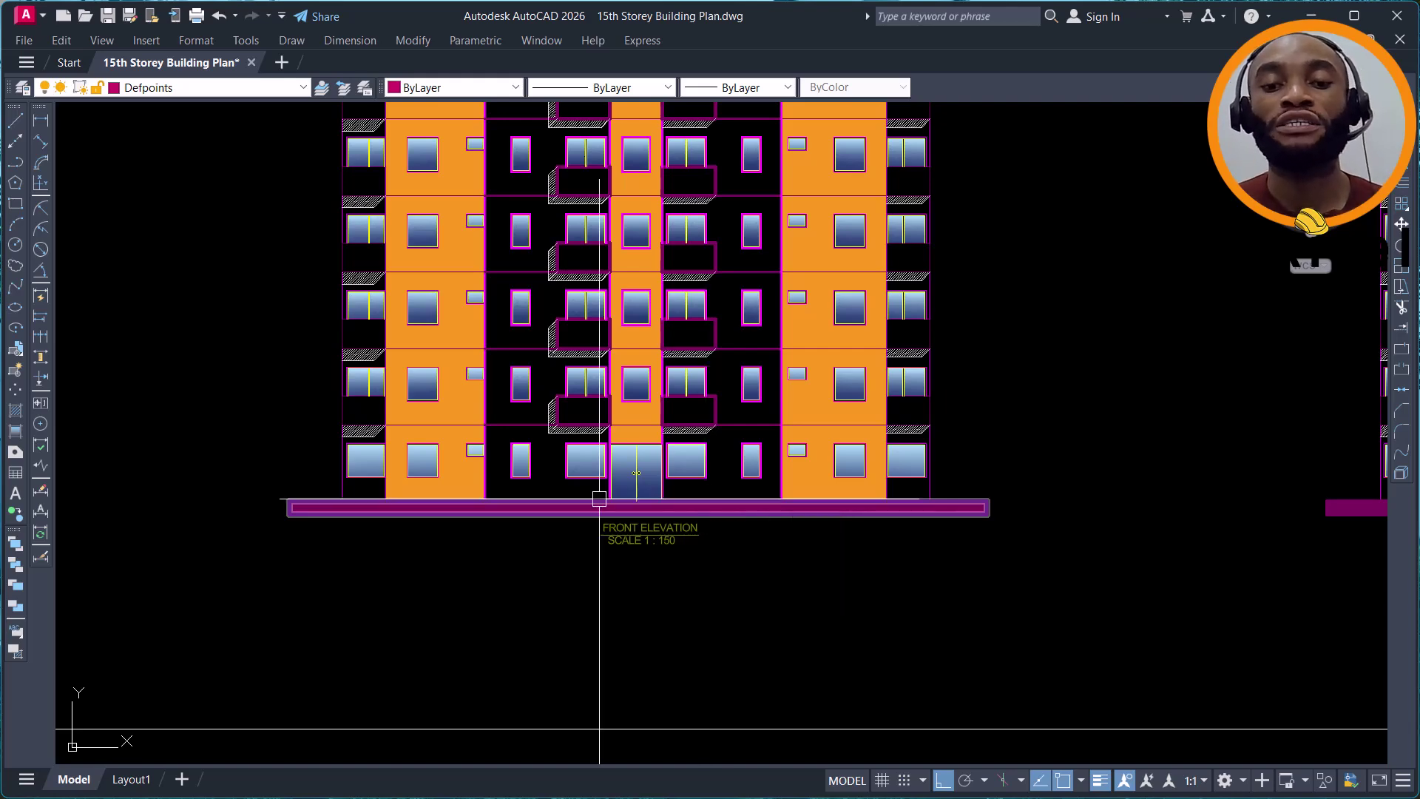
{"action": "middle_click_drag", "start_coordinate": [577, 477], "coordinate": [566, 495]}
{"action": "scroll", "coordinate": [566, 495], "scroll_direction": "down", "scroll_amount": 2}
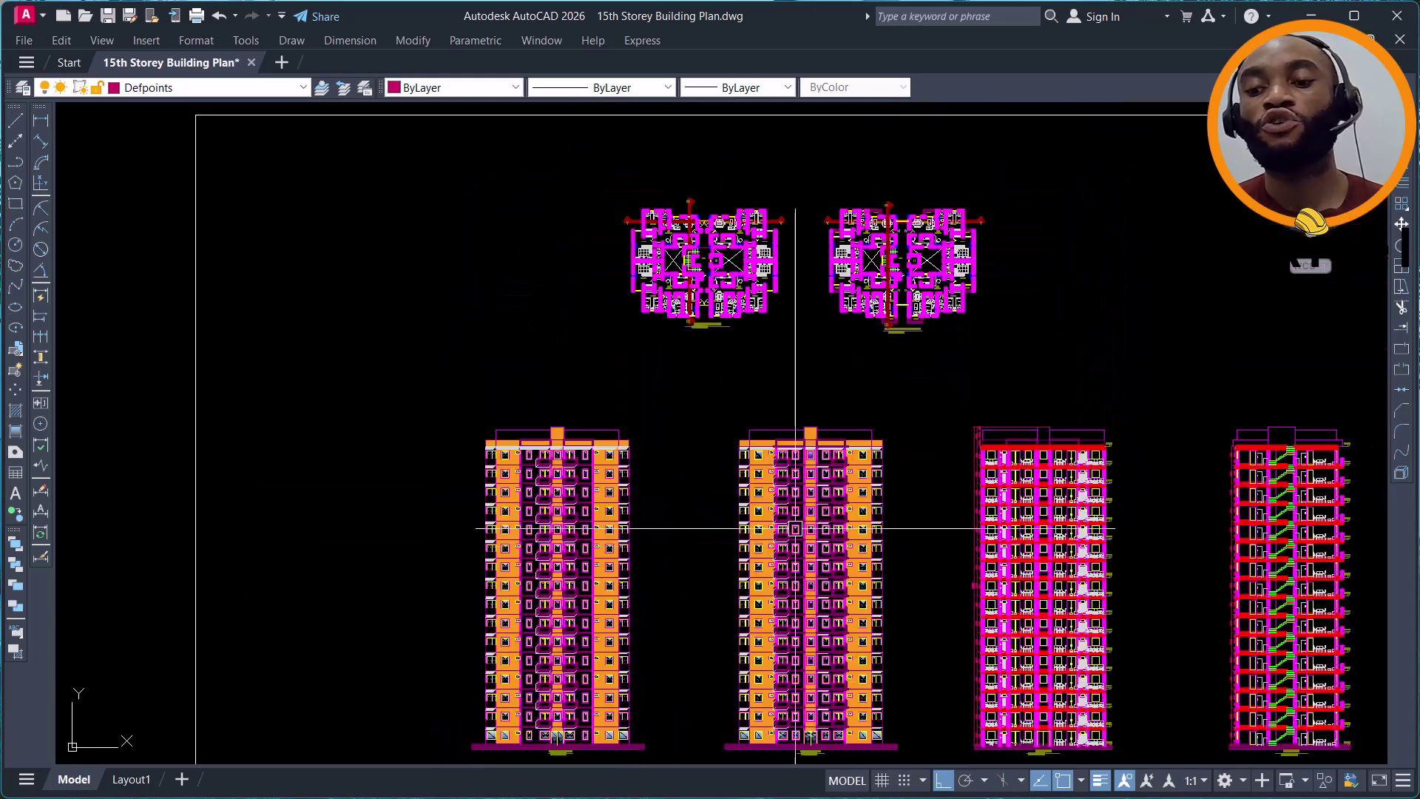
Examine the tower's building sections and the ground floor plan around the lobby, staircase and lift
{"action": "scroll", "coordinate": [1147, 619], "scroll_direction": "up", "scroll_amount": 7}
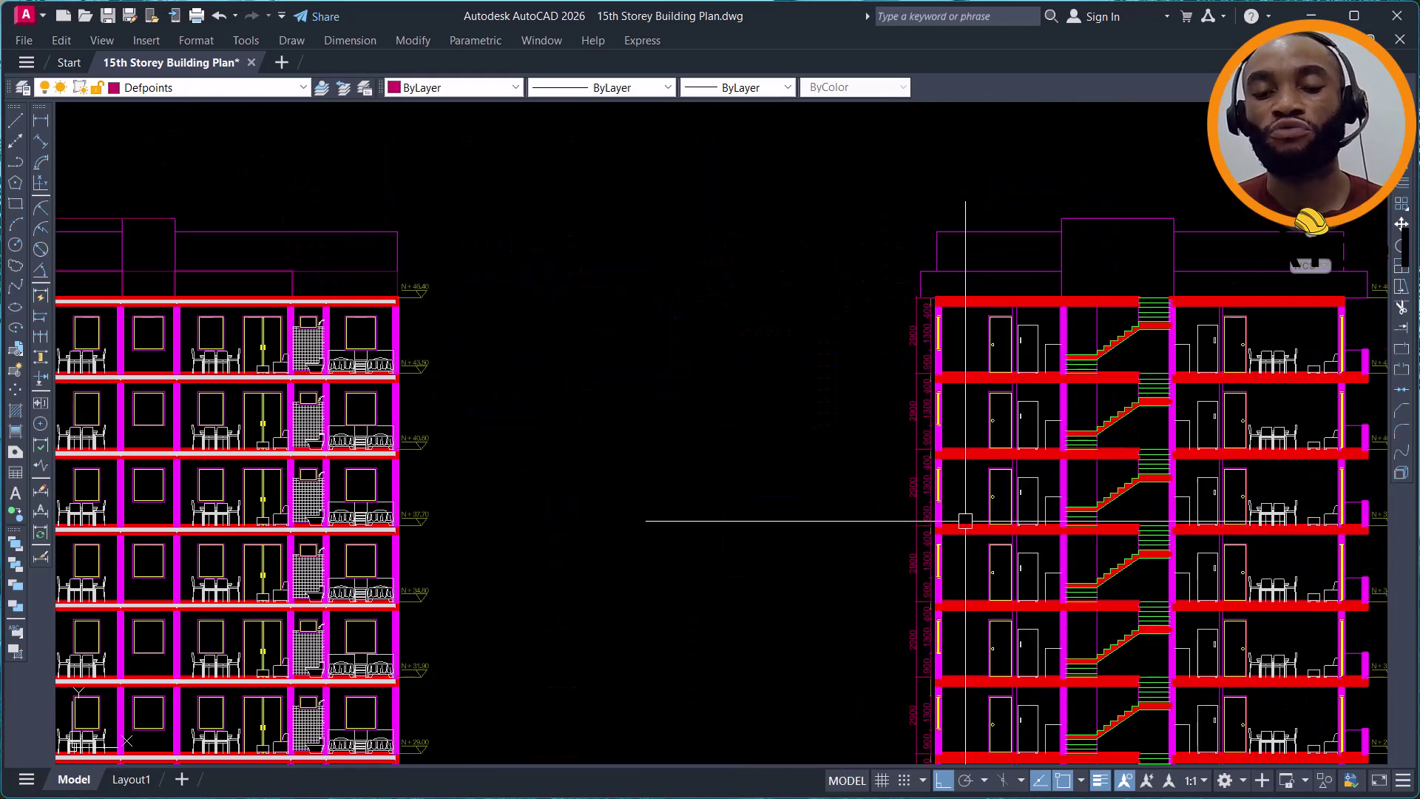
{"action": "scroll", "coordinate": [850, 580], "scroll_direction": "down", "scroll_amount": 3}
{"action": "middle_click_drag", "start_coordinate": [495, 307], "coordinate": [1234, 733]}
{"action": "scroll", "coordinate": [1235, 732], "scroll_direction": "up", "scroll_amount": 3}
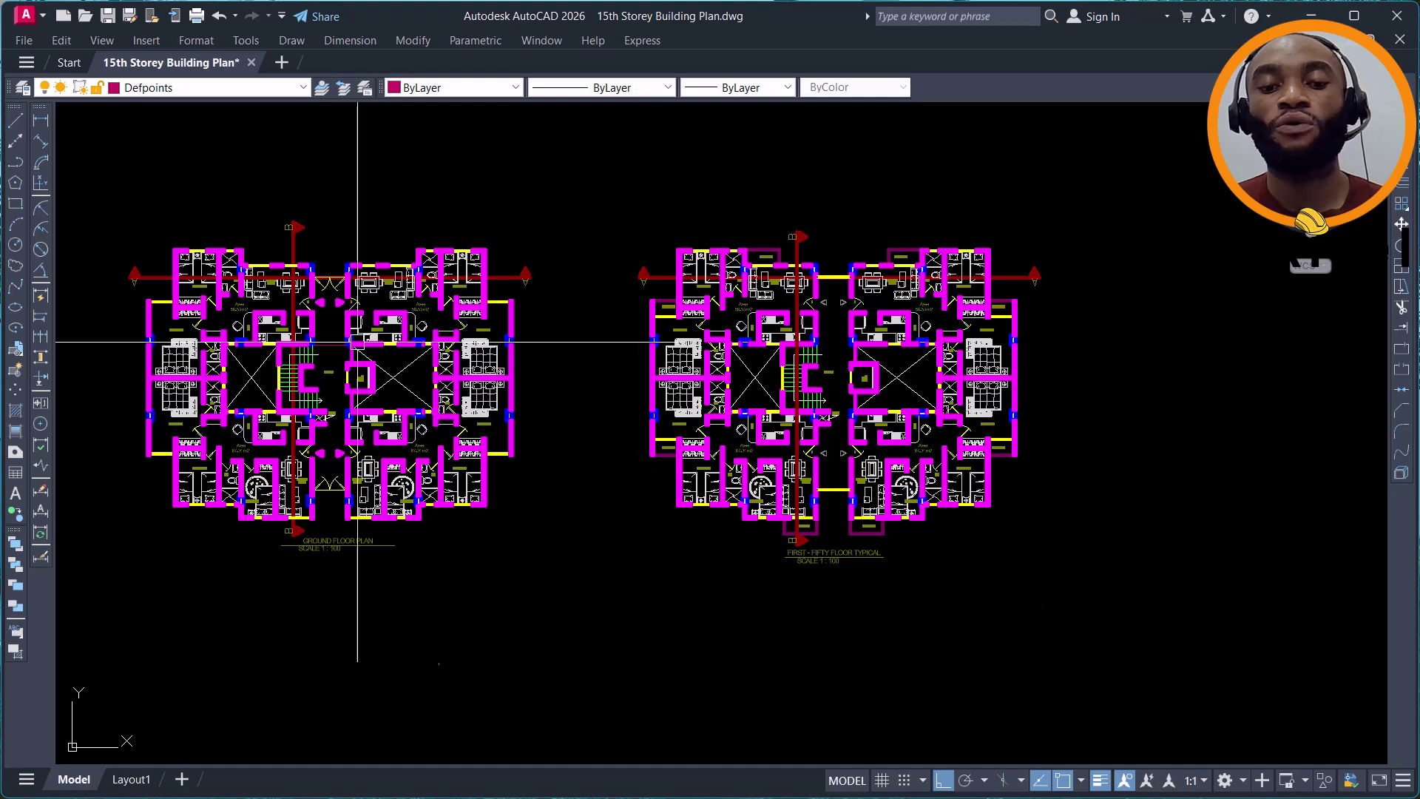
{"action": "scroll", "coordinate": [314, 373], "scroll_direction": "up", "scroll_amount": 6}
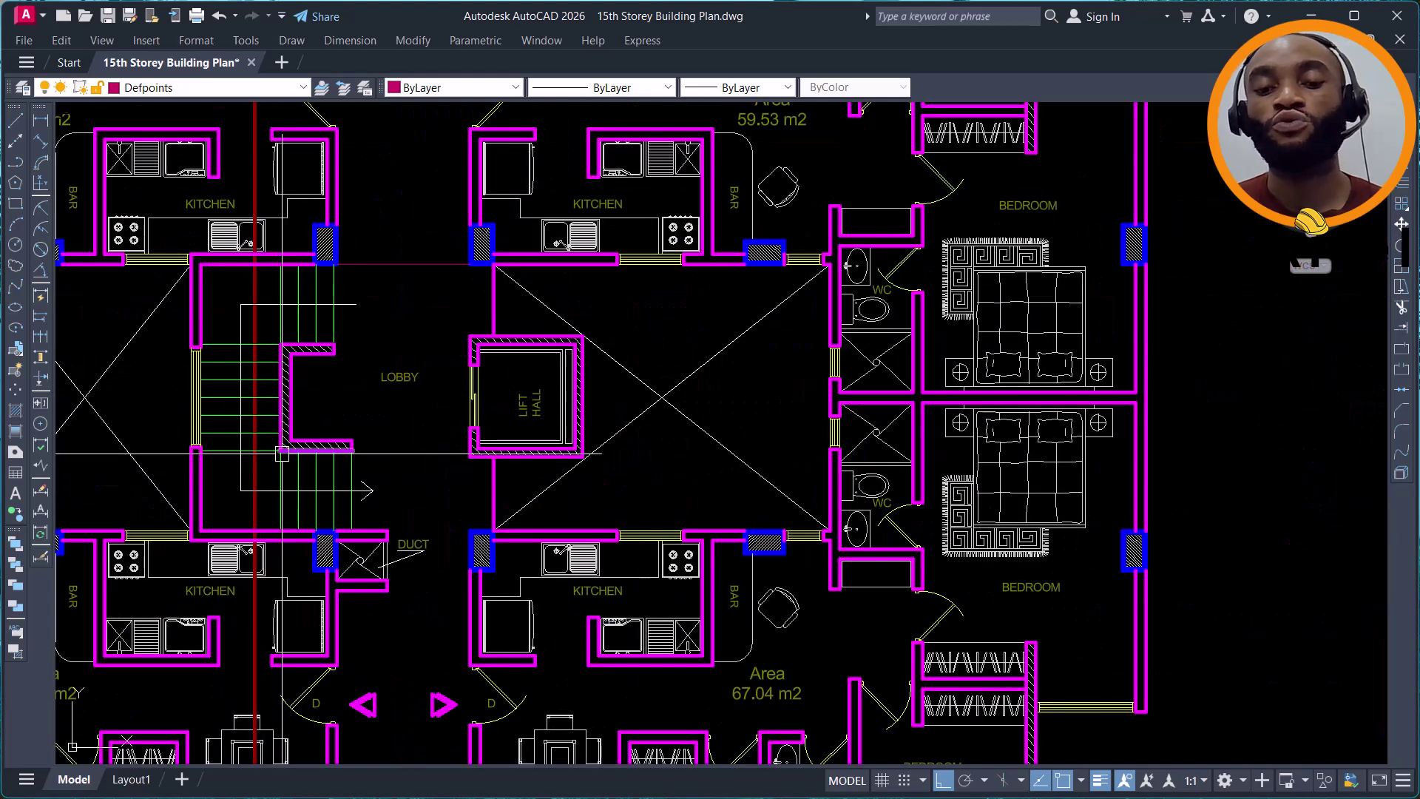
{"action": "scroll", "coordinate": [768, 411], "scroll_direction": "down", "scroll_amount": 4}
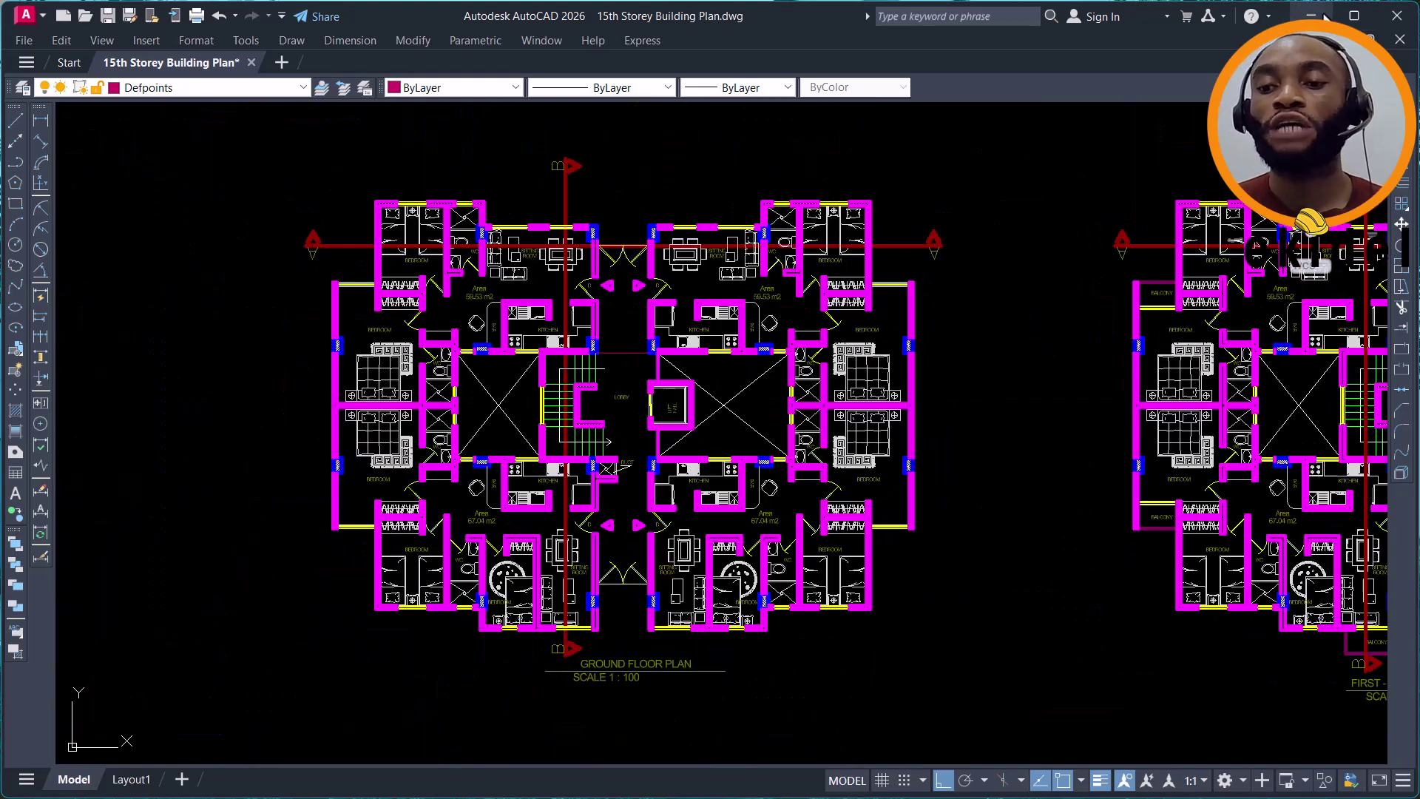
Return to the REVIEW model in ProtaStructure and inspect the staircase and its landing up close
{"action": "left_click", "coordinate": [1326, 16]}
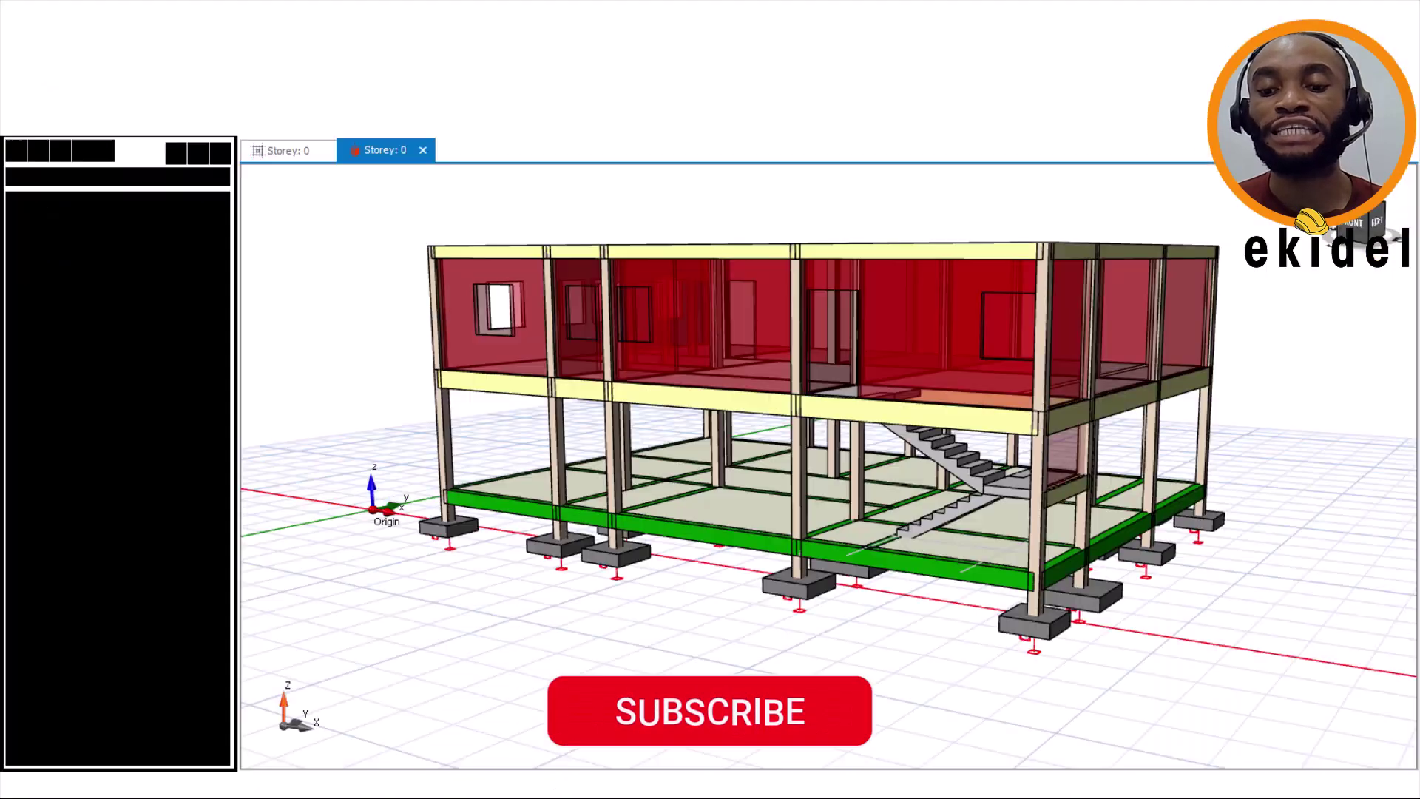
{"action": "left_click", "coordinate": [703, 400]}
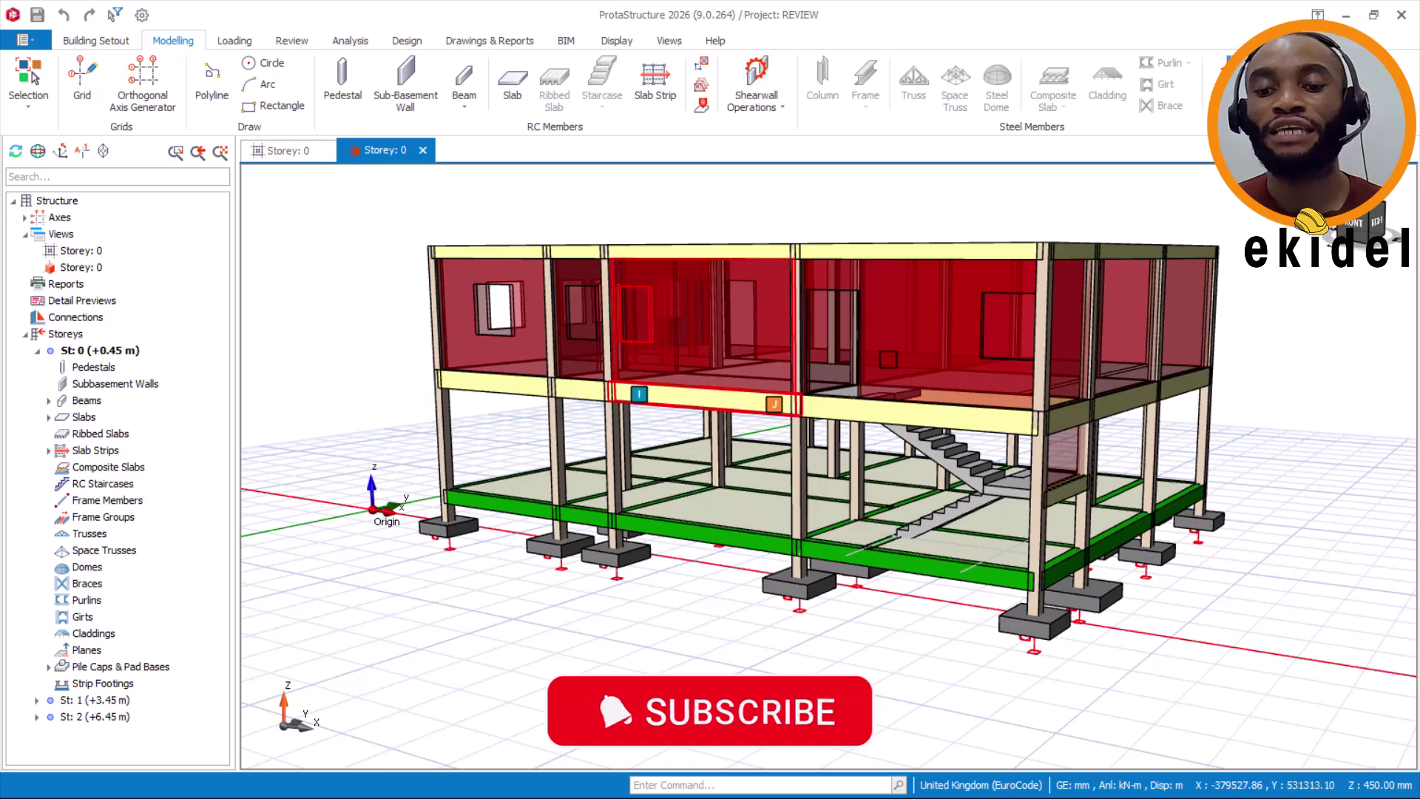
{"action": "scroll", "coordinate": [996, 486], "scroll_direction": "up", "scroll_amount": 6}
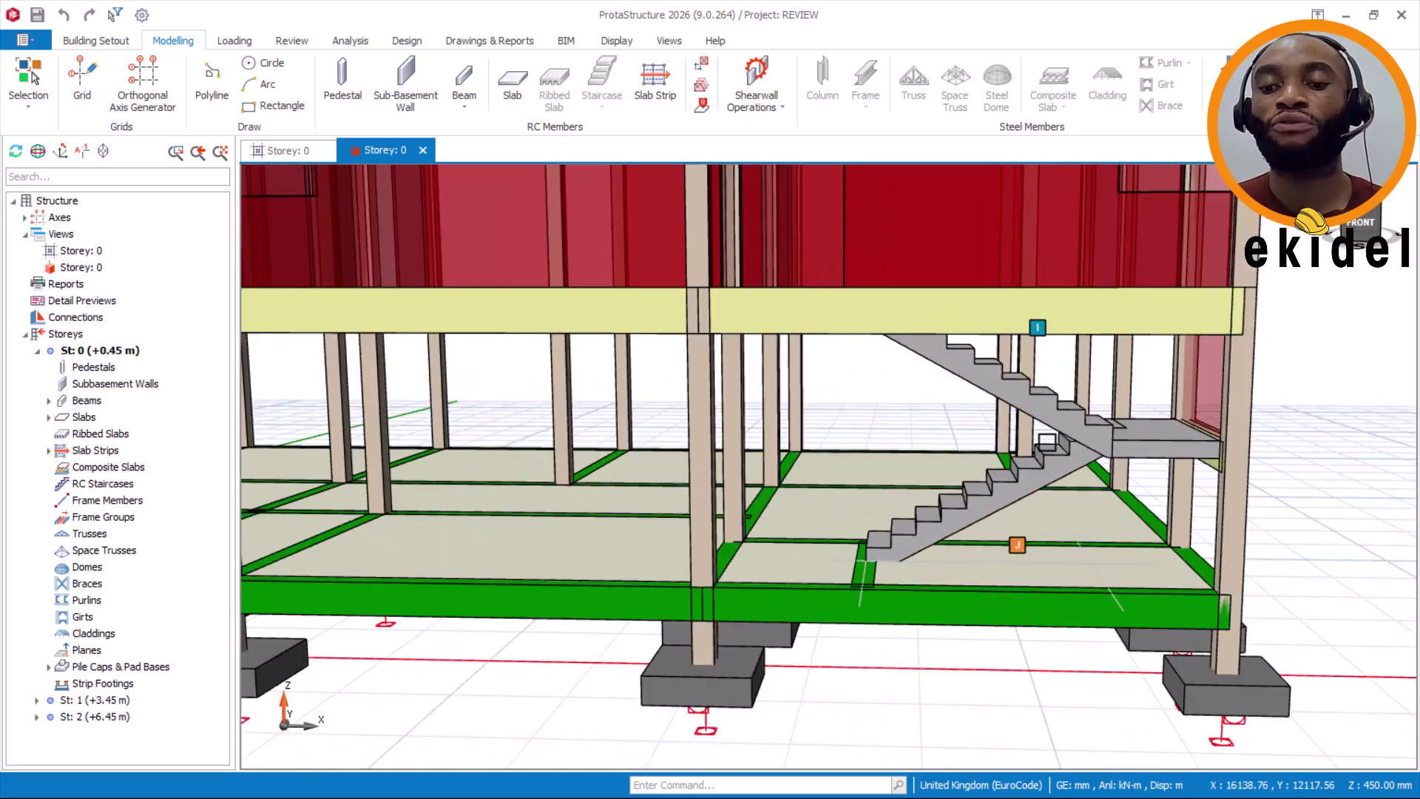
{"action": "middle_click_drag", "start_coordinate": [995, 486], "coordinate": [738, 492]}
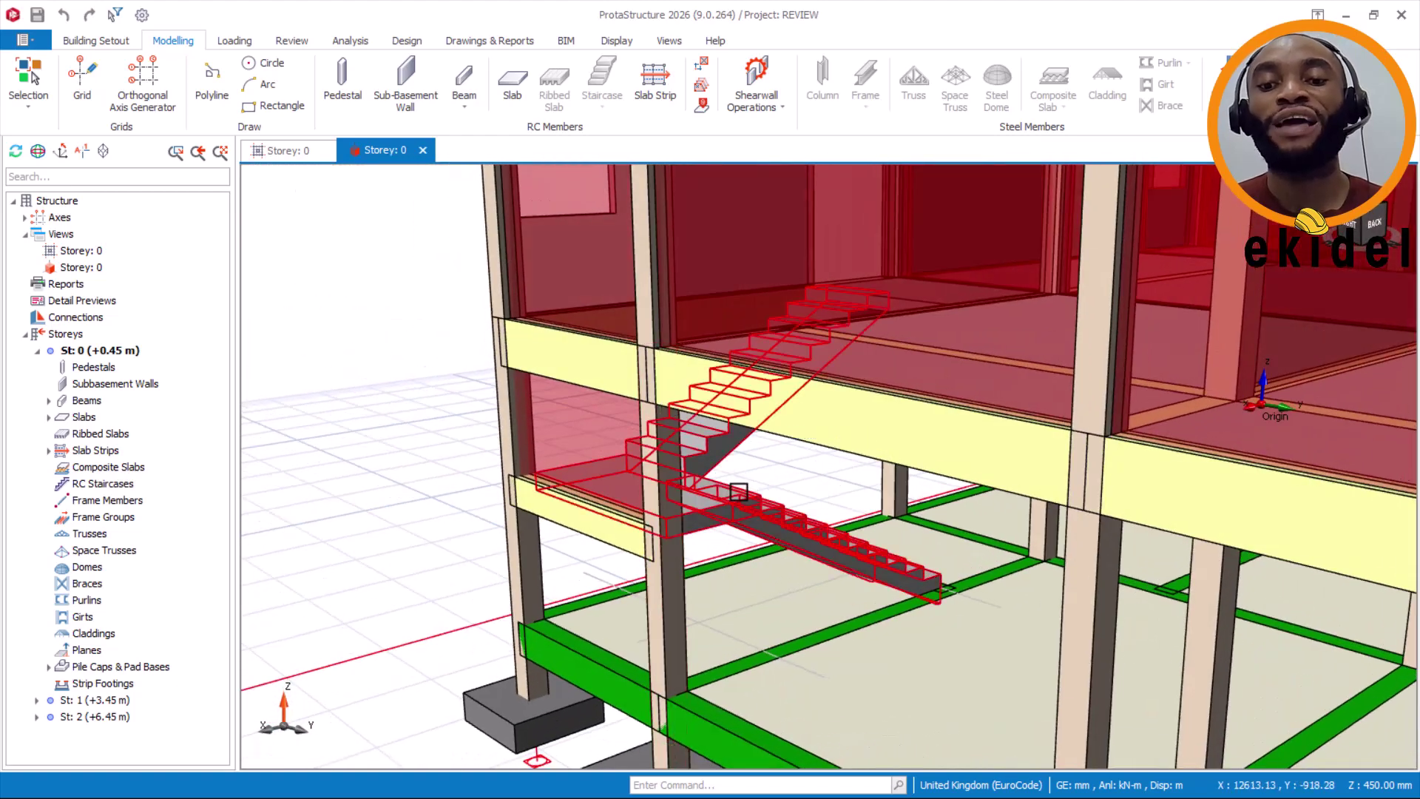
{"action": "scroll", "coordinate": [755, 503], "scroll_direction": "up", "scroll_amount": 2}
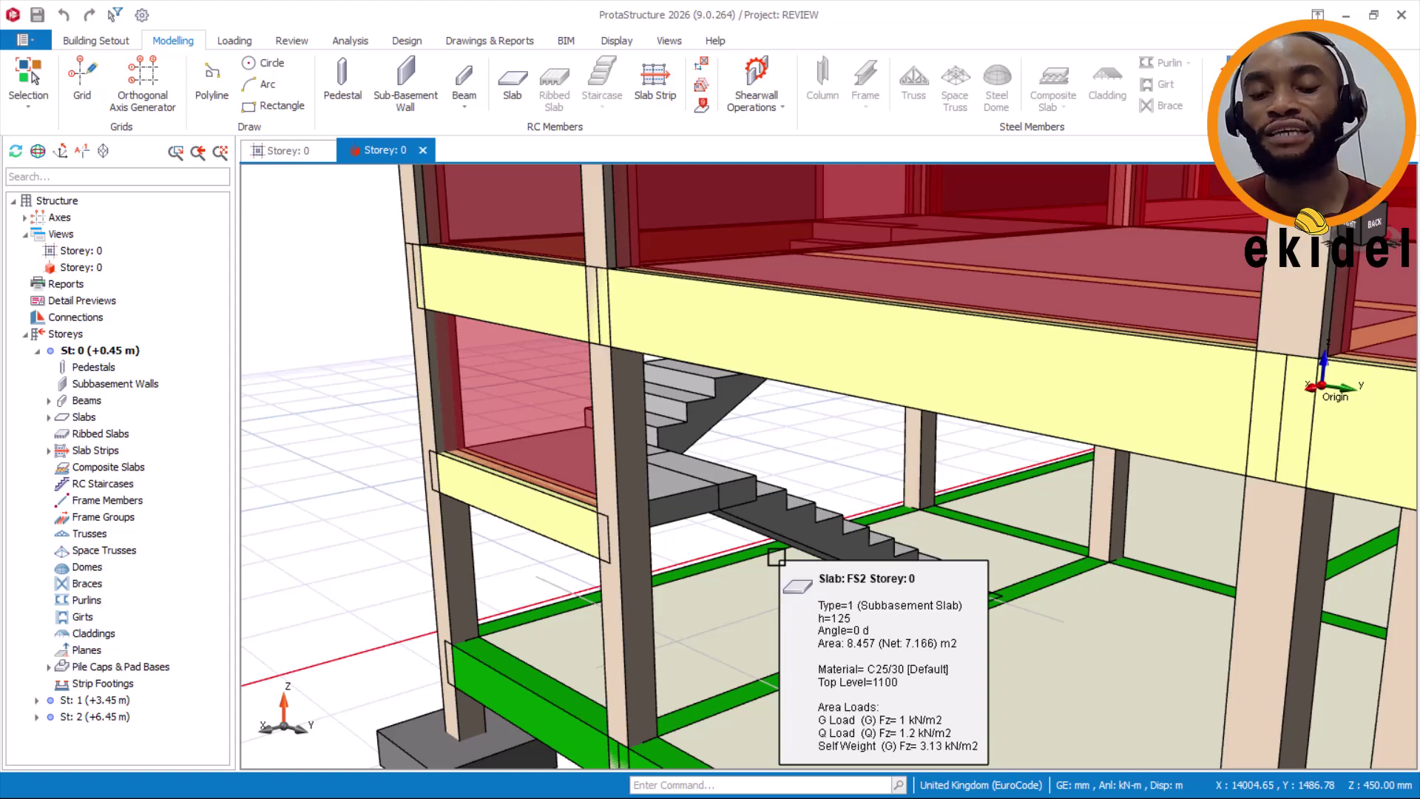
Inspect the whole two-storey frame with its columns, staircase and pad footings from several angles
{"action": "scroll", "coordinate": [801, 534], "scroll_direction": "down", "scroll_amount": 5}
{"action": "middle_click_drag", "start_coordinate": [828, 464], "coordinate": [960, 469]}
{"action": "scroll", "coordinate": [960, 468], "scroll_direction": "down", "scroll_amount": 3}
{"action": "middle_click_drag", "start_coordinate": [776, 481], "coordinate": [1082, 494]}
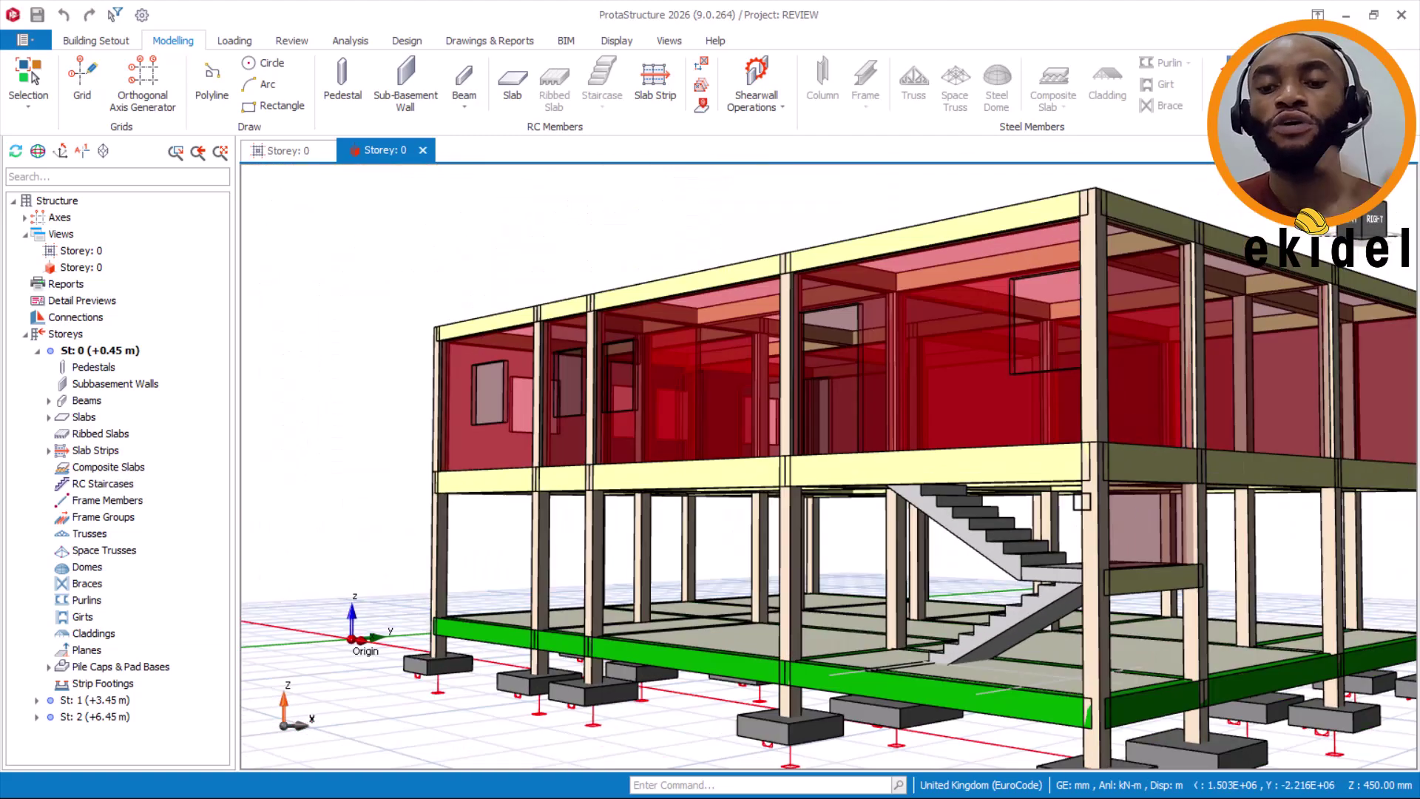
{"action": "mouse_move", "coordinate": [1081, 494]}
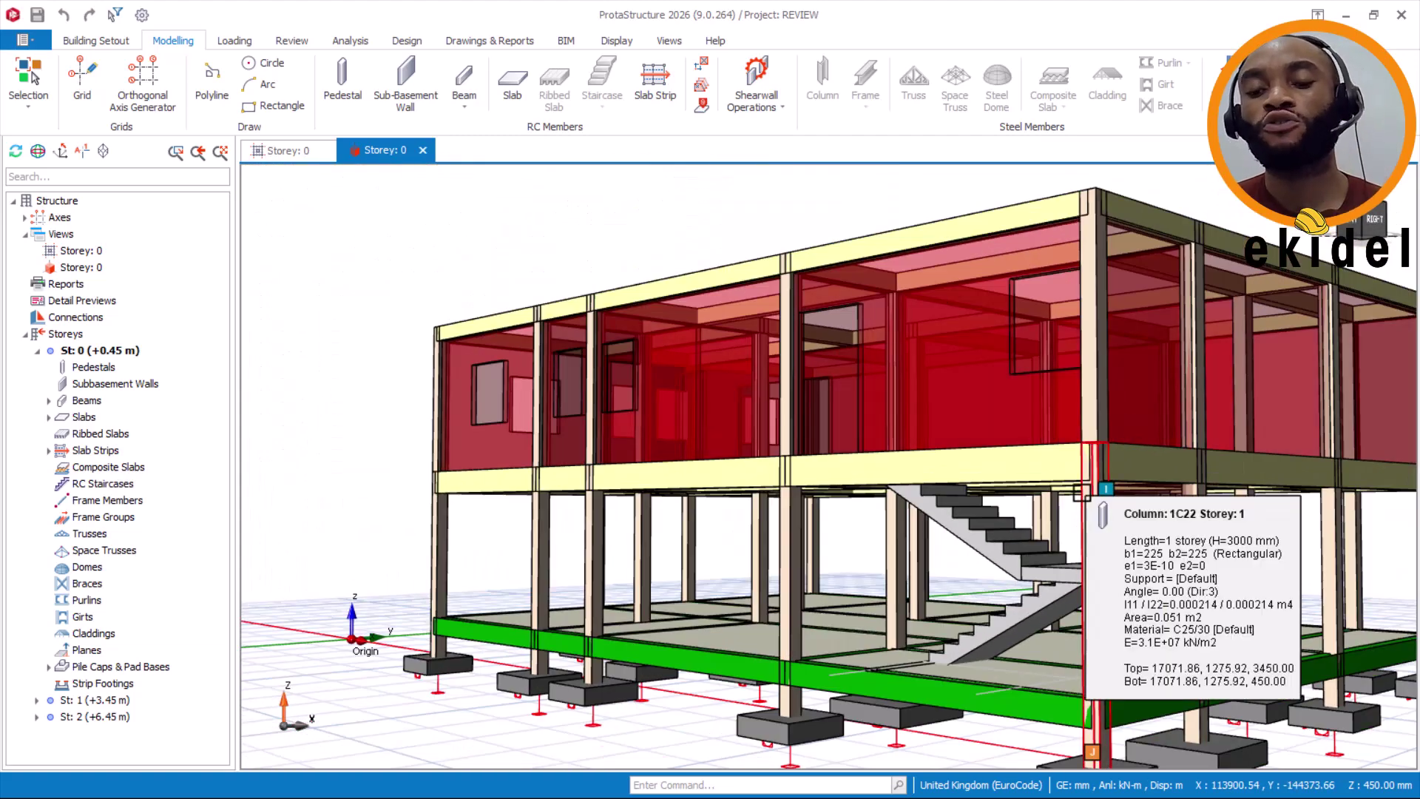
{"action": "scroll", "coordinate": [917, 422], "scroll_direction": "down", "scroll_amount": 3}
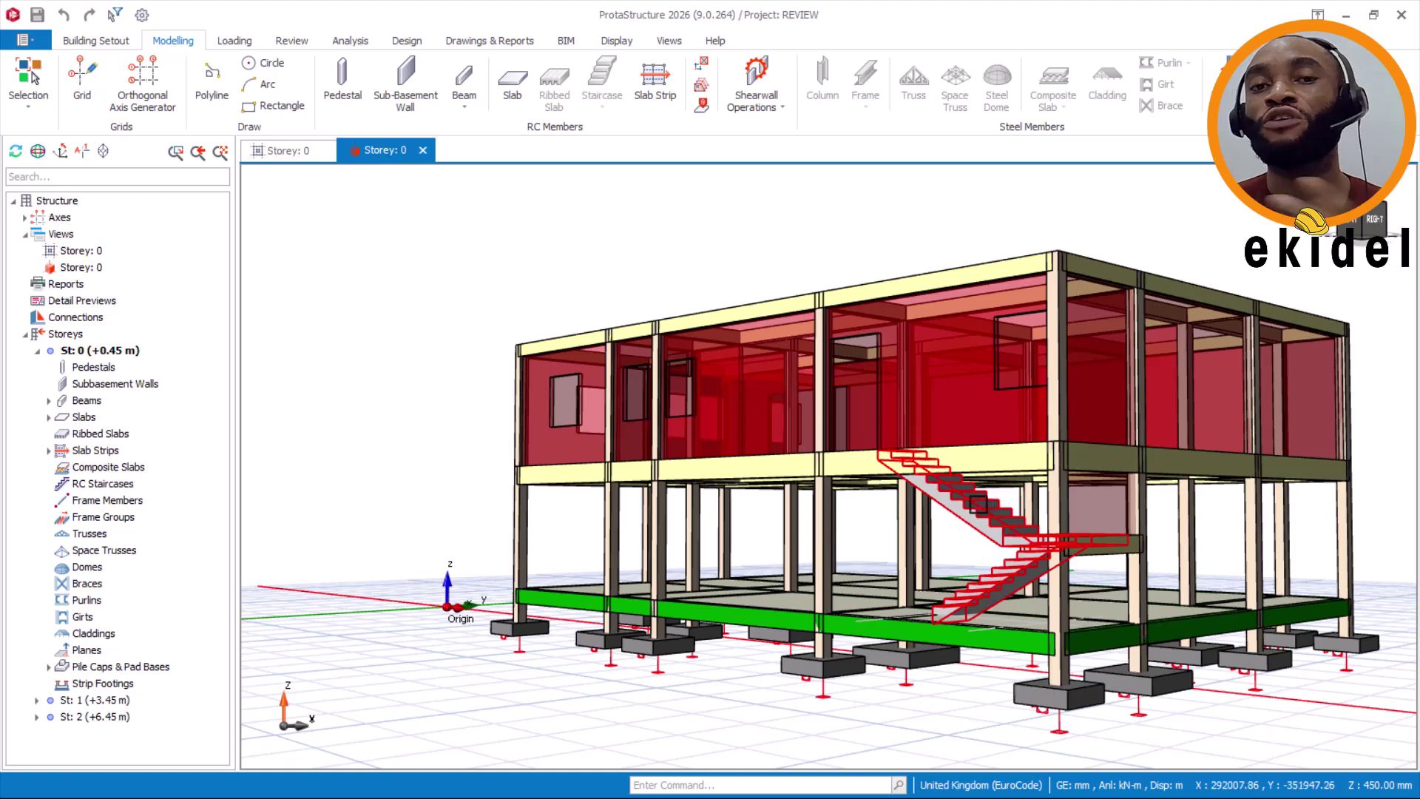
{"action": "middle_click_drag", "start_coordinate": [1035, 614], "coordinate": [959, 524]}
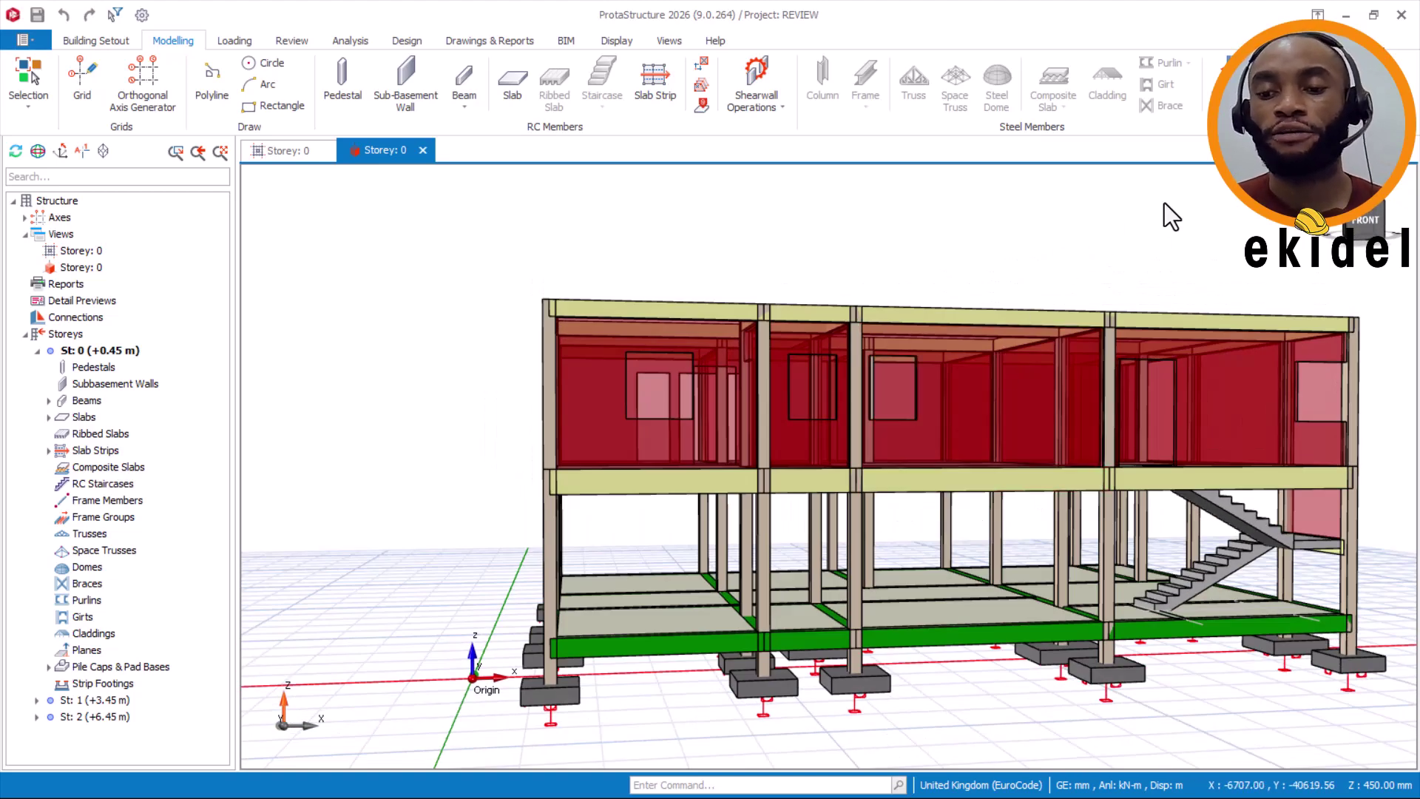